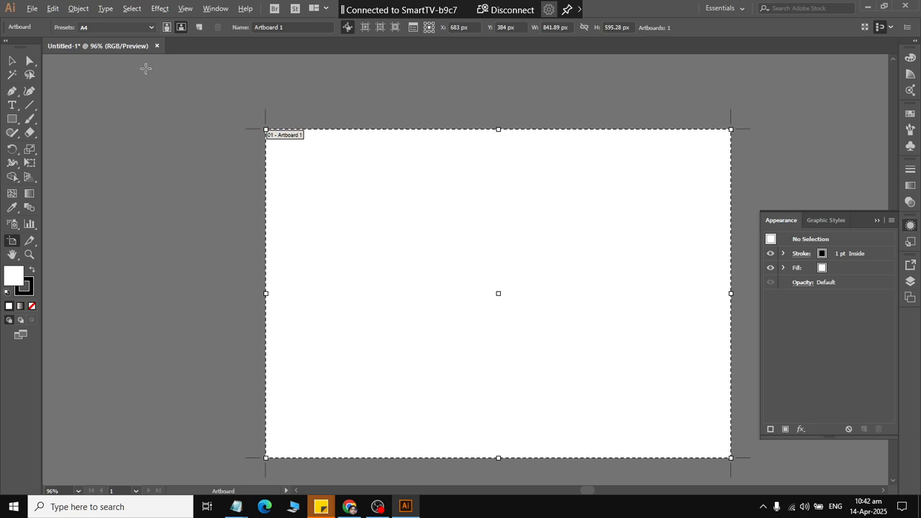
Set the A4 artboard to portrait orientation and detach the Layers panel as a taller floating panel on its own.
{"action": "left_click", "coordinate": [168, 28]}
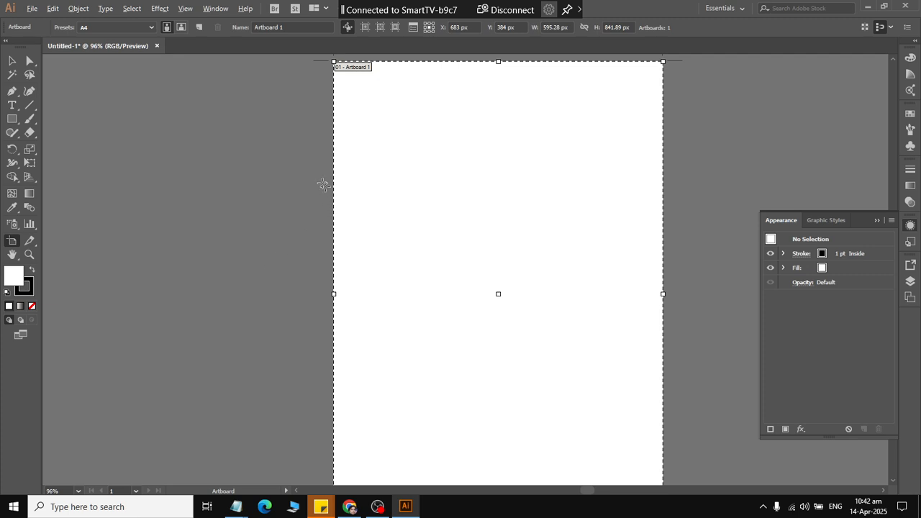
{"action": "key", "text": "F7"}
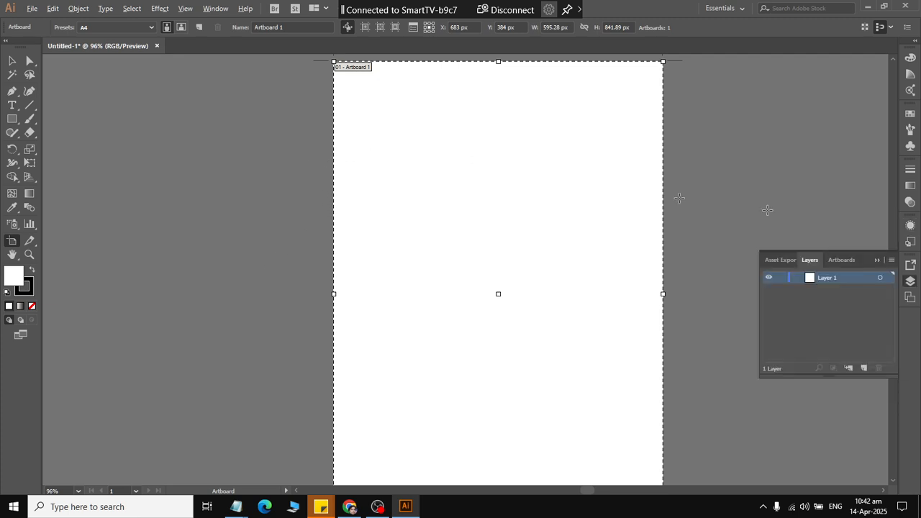
{"action": "left_click_drag", "start_coordinate": [809, 260], "coordinate": [768, 89]}
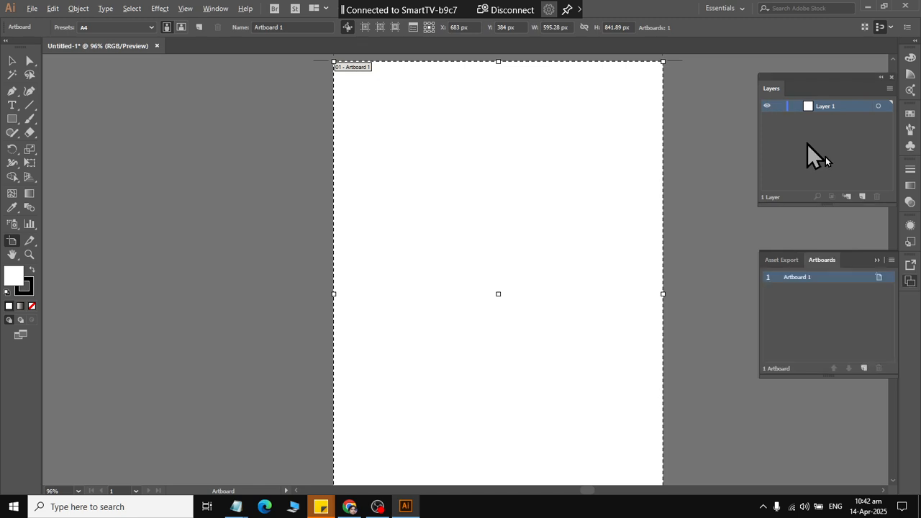
{"action": "left_click", "coordinate": [877, 260]}
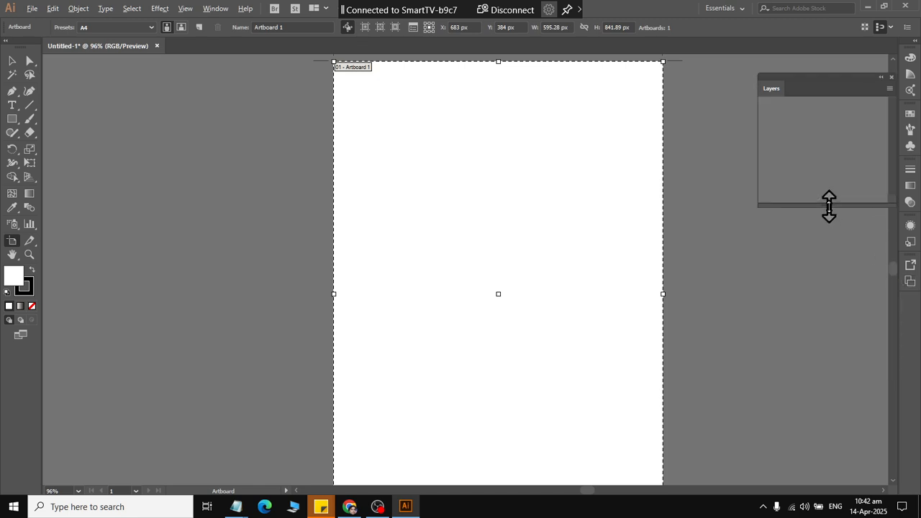
{"action": "left_click_drag", "start_coordinate": [828, 205], "coordinate": [830, 302]}
{"action": "left_click_drag", "start_coordinate": [813, 80], "coordinate": [796, 59]}
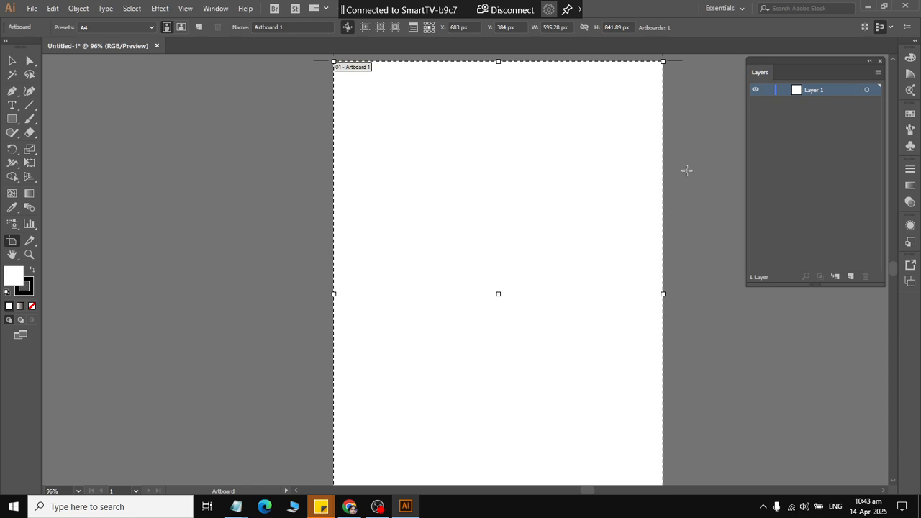
Show the rulers with inches as their unit and set the document zoom to 100%.
{"action": "key", "text": "ctrl+r"}
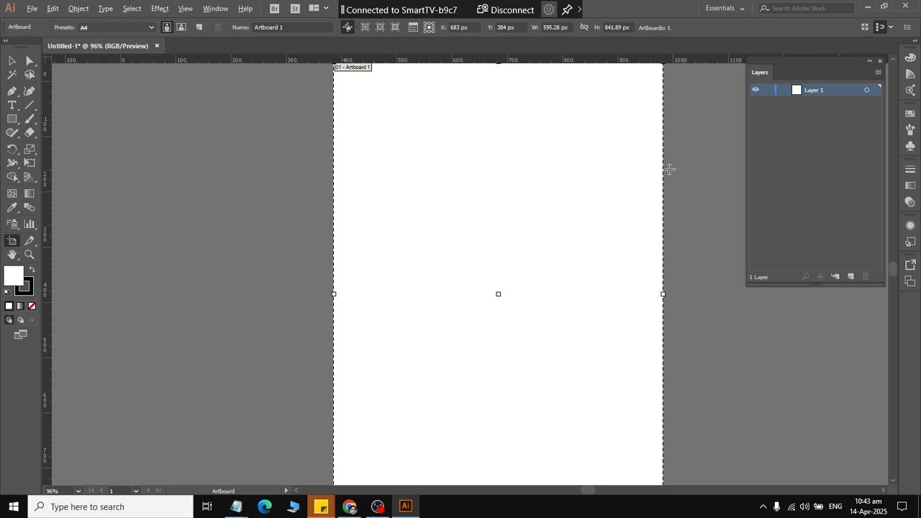
{"action": "right_click", "coordinate": [287, 58]}
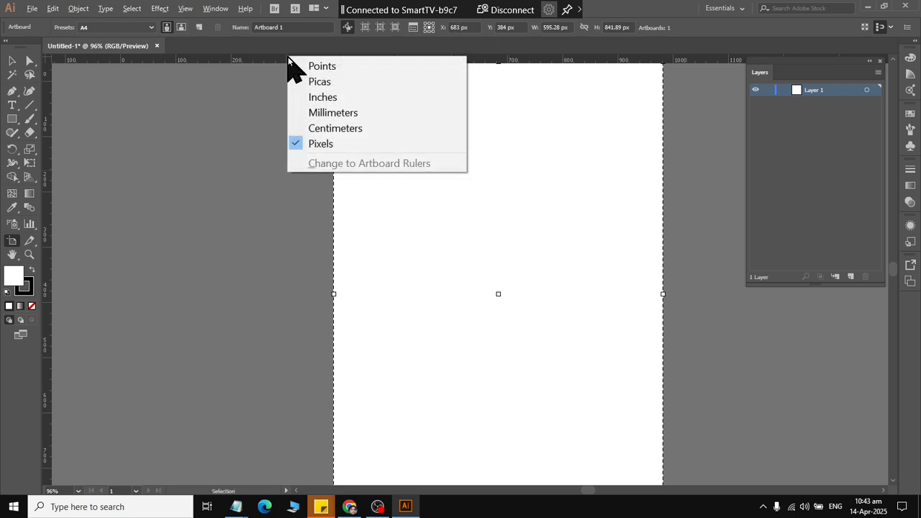
{"action": "left_click", "coordinate": [301, 97]}
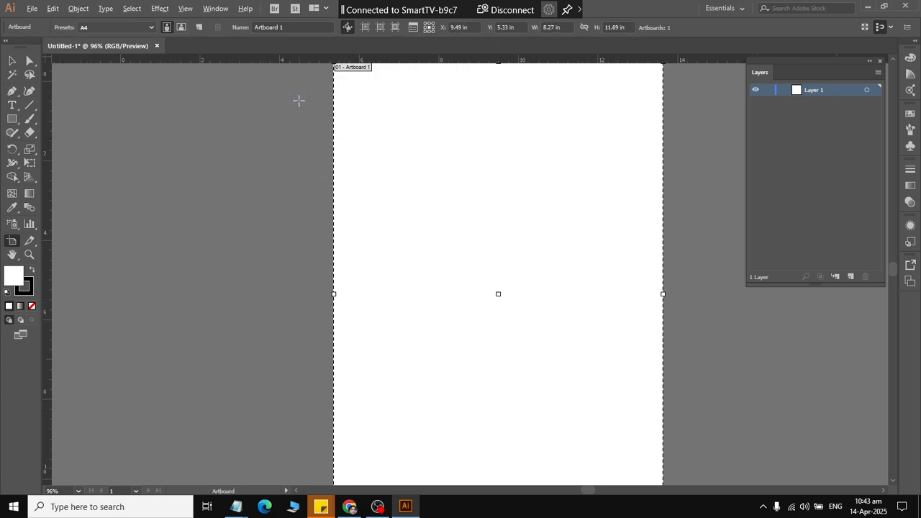
{"action": "left_click", "coordinate": [64, 490]}
{"action": "type", "text": "100"}
{"action": "key", "text": "Return"}
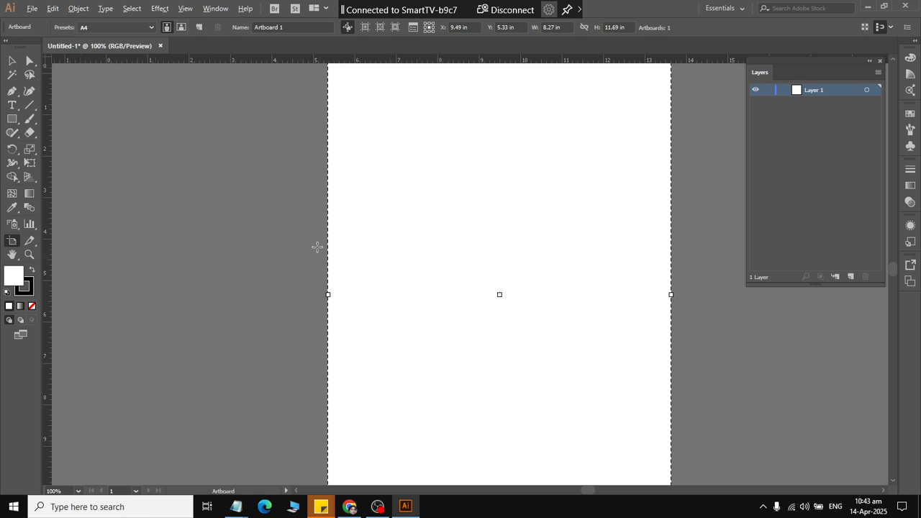
Move the artboard horizontally to X 4.18 in, aligning its left edge with the ruler's zero mark, and leave artboard editing.
{"action": "scroll", "coordinate": [316, 251], "scroll_direction": "right", "scroll_amount": 1}
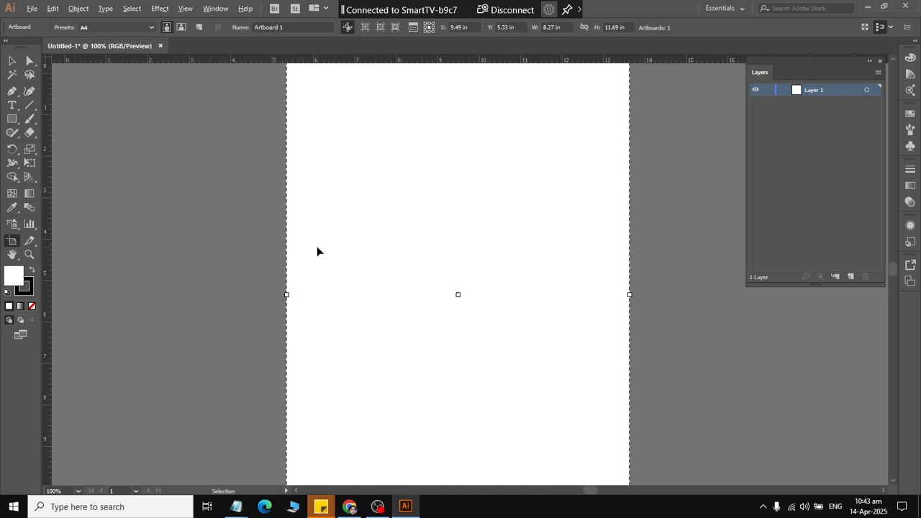
{"action": "scroll", "coordinate": [317, 251], "scroll_direction": "left", "scroll_amount": 3}
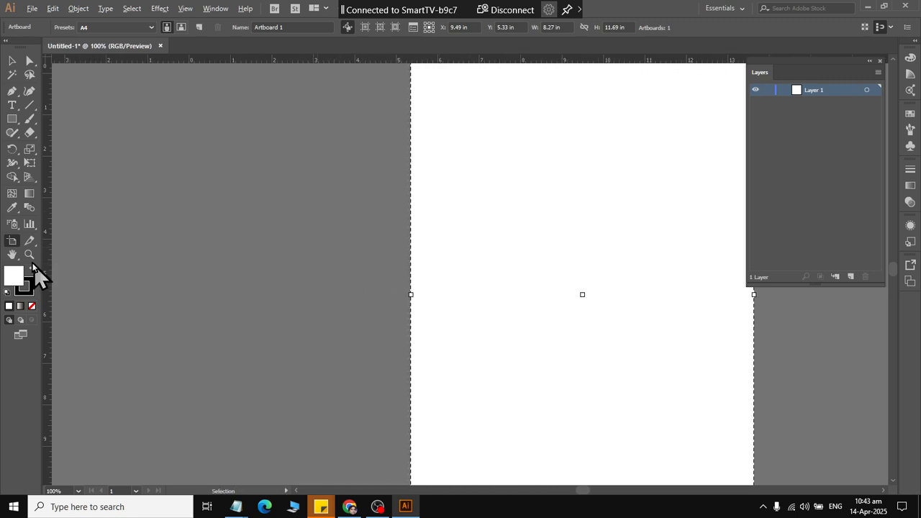
{"action": "left_click", "coordinate": [18, 240]}
{"action": "left_click_drag", "start_coordinate": [568, 204], "coordinate": [352, 205]}
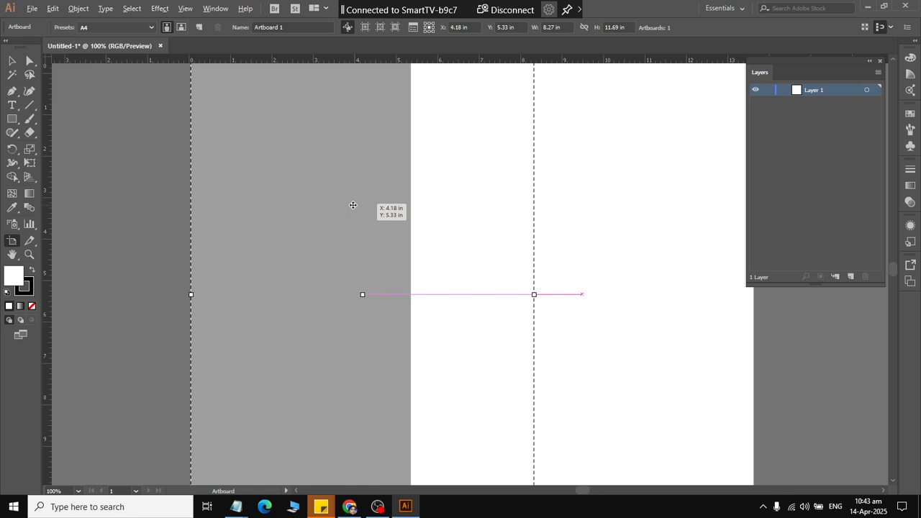
{"action": "left_click_drag", "start_coordinate": [353, 205], "coordinate": [353, 205]}
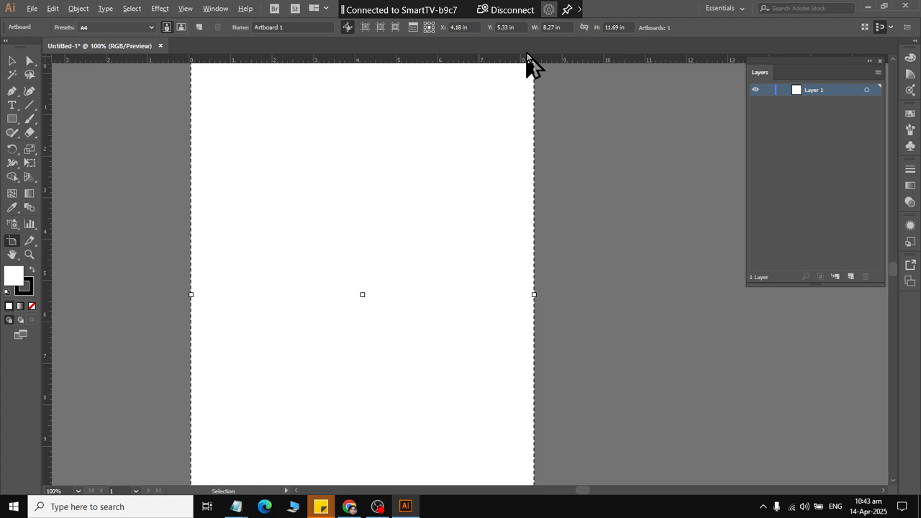
{"action": "scroll", "coordinate": [58, 436], "scroll_direction": "down", "scroll_amount": 1}
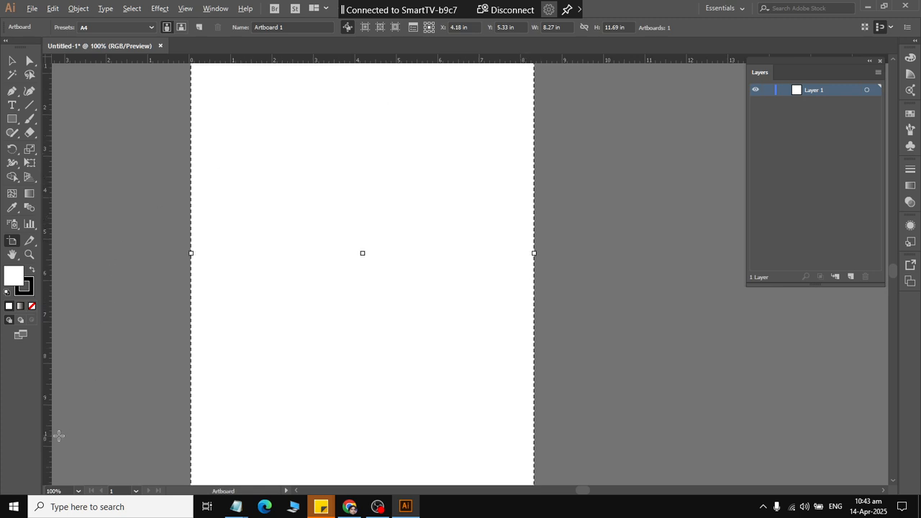
{"action": "scroll", "coordinate": [65, 444], "scroll_direction": "down", "scroll_amount": 1}
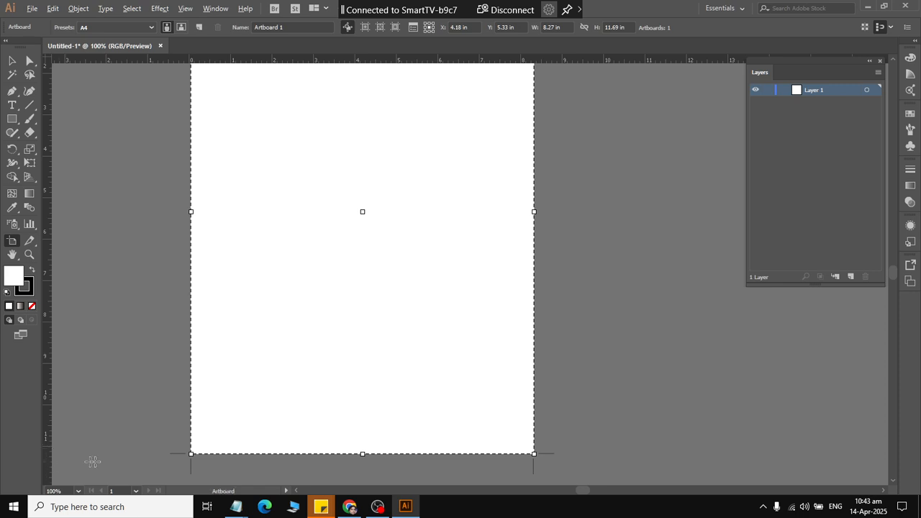
{"action": "scroll", "coordinate": [329, 435], "scroll_direction": "up", "scroll_amount": 2}
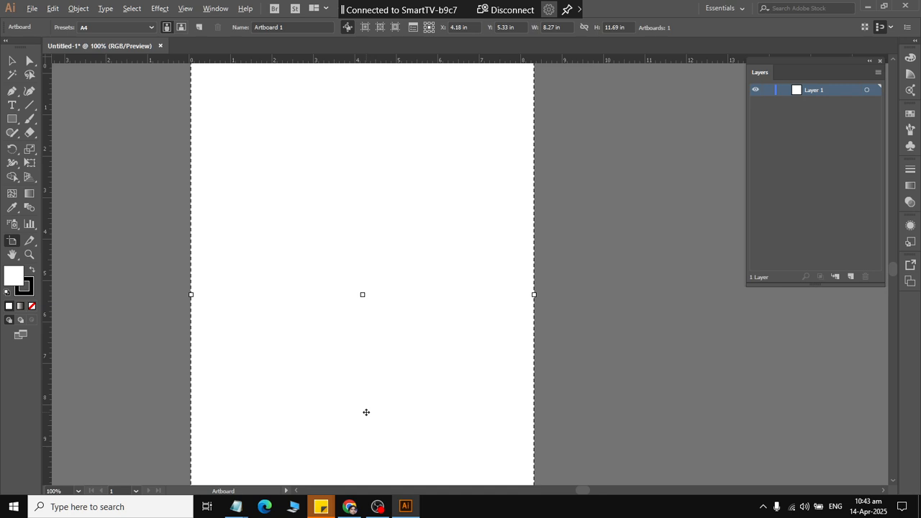
{"action": "scroll", "coordinate": [318, 142], "scroll_direction": "up", "scroll_amount": 1}
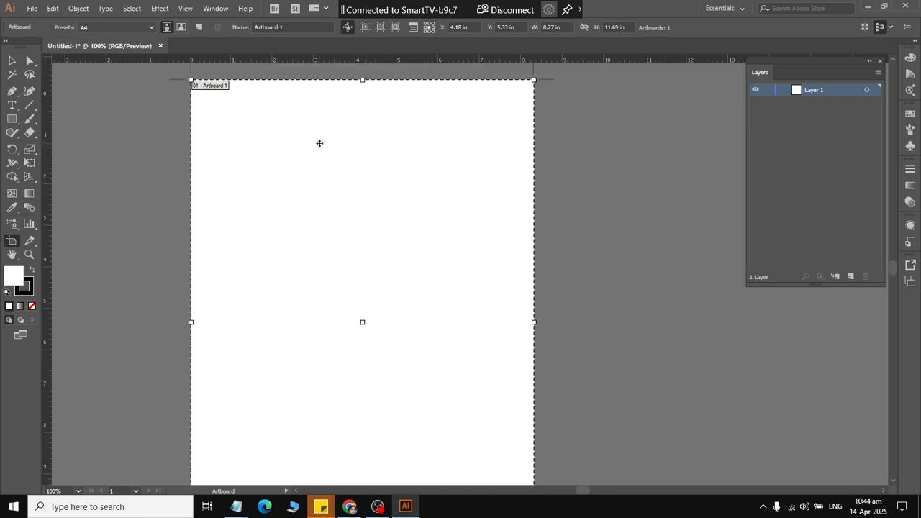
{"action": "scroll", "coordinate": [319, 143], "scroll_direction": "down", "scroll_amount": 1}
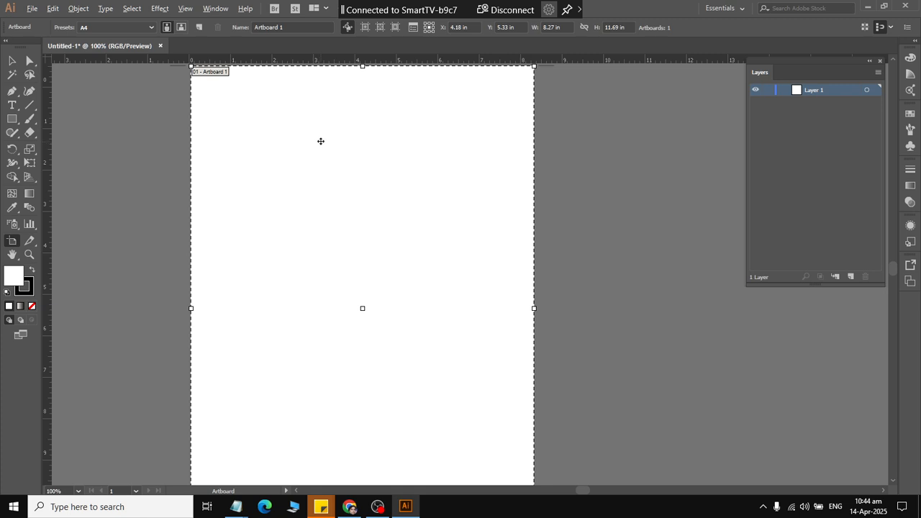
{"action": "left_click", "coordinate": [12, 61]}
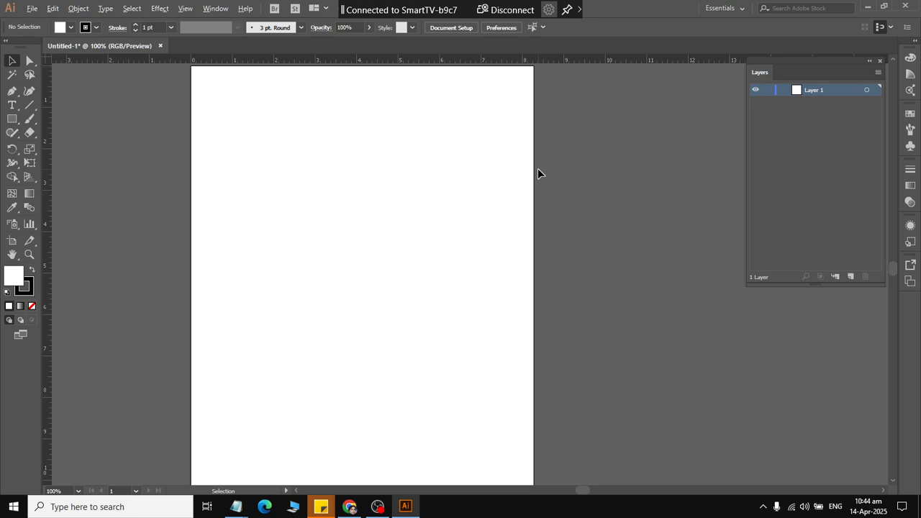
Switch to File Explorer and open the fancy_admission_Form image from Documents > ai_fILES > Assignment in a maximized viewer.
{"action": "left_click", "coordinate": [14, 507]}
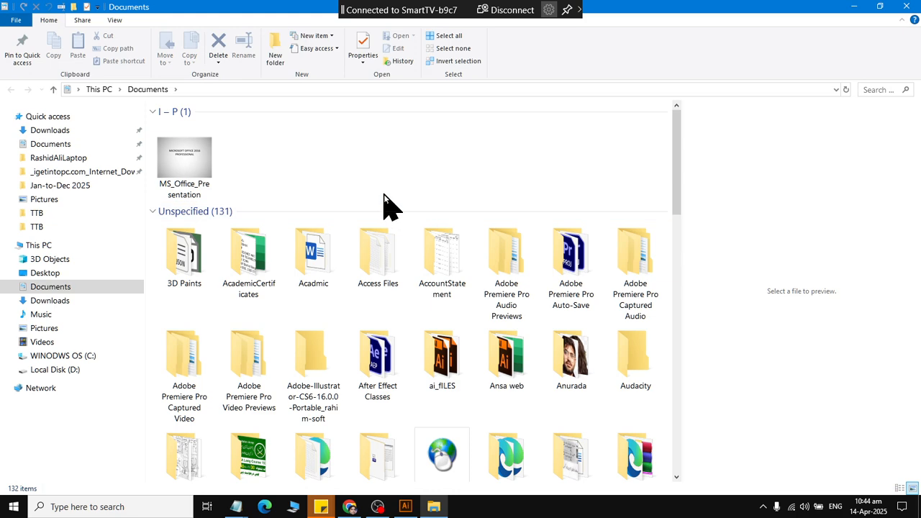
{"action": "type", "text": "ai"}
{"action": "key", "text": "Return"}
{"action": "type", "text": "as"}
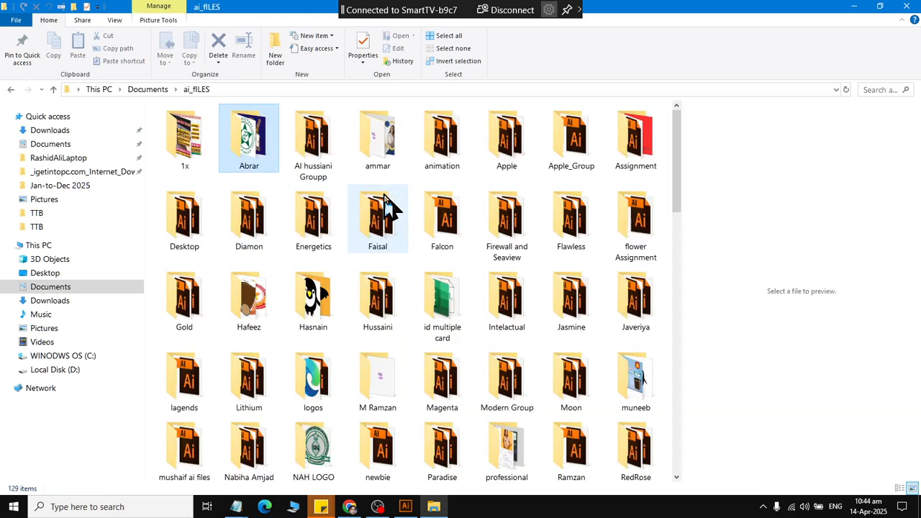
{"action": "key", "text": "Return"}
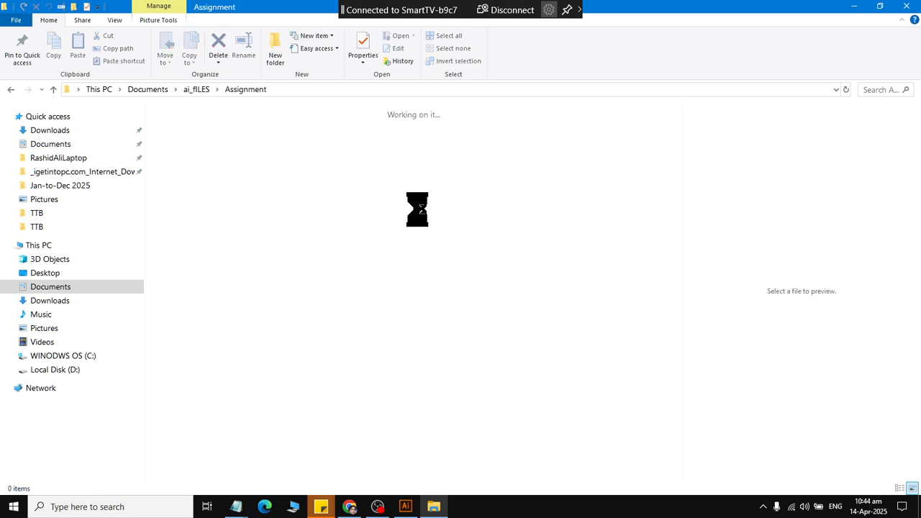
{"action": "left_click_drag", "start_coordinate": [675, 169], "coordinate": [674, 221]}
{"action": "left_click", "coordinate": [331, 334]}
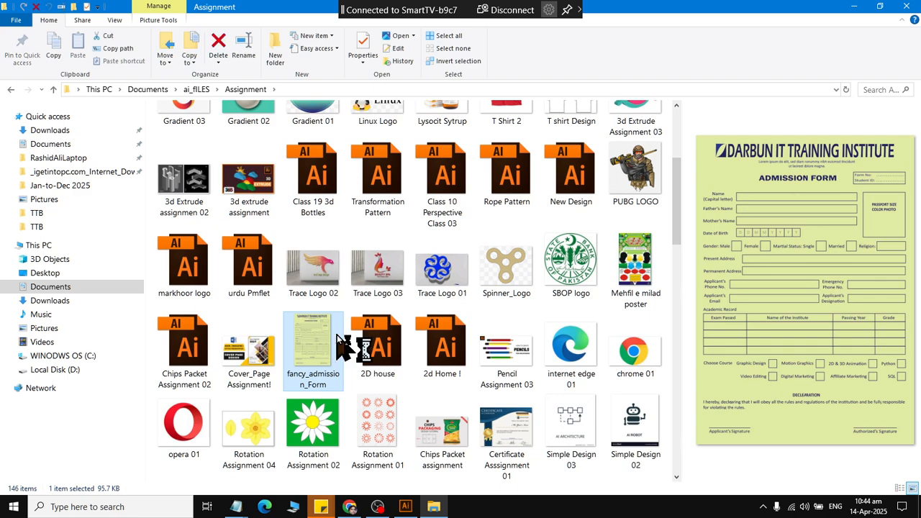
{"action": "double_click", "coordinate": [338, 335]}
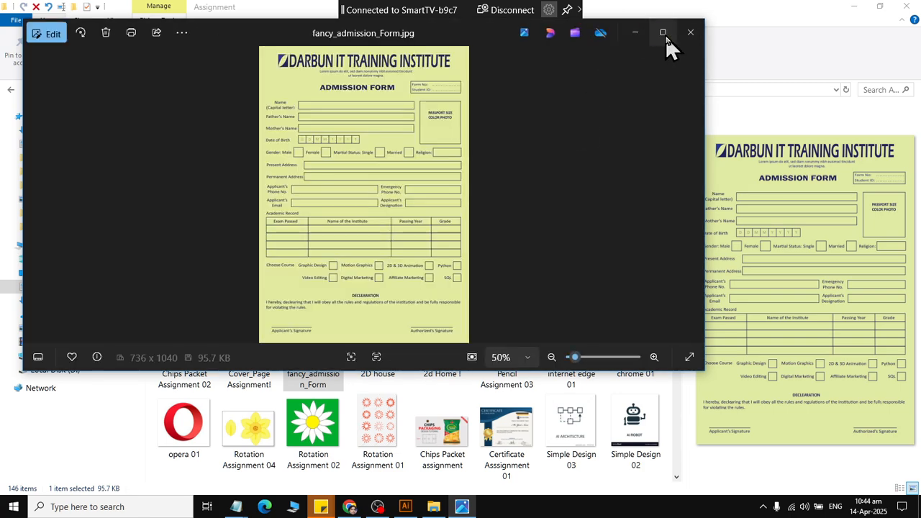
{"action": "left_click", "coordinate": [663, 31]}
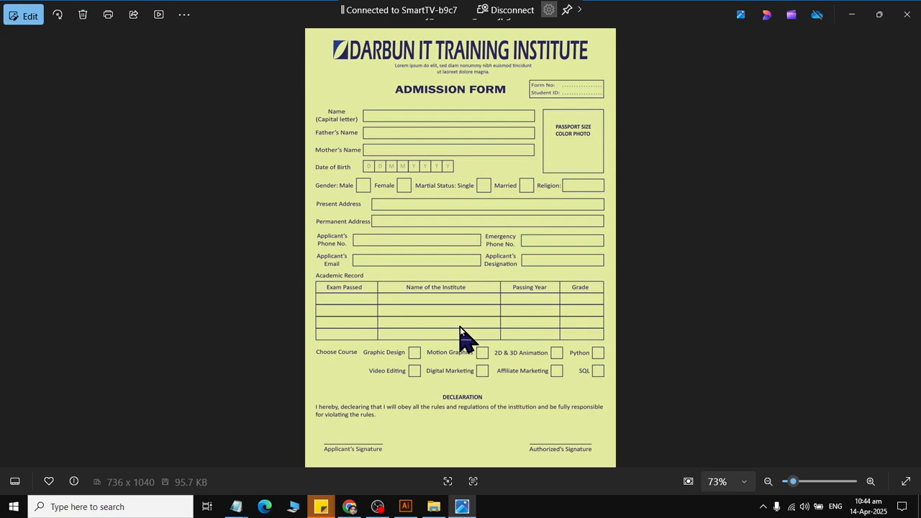
Return to the Assignment folder, look through its files and open the urdu assignment 01 image.
{"action": "key", "text": "alt+Tab"}
{"action": "scroll", "coordinate": [533, 295], "scroll_direction": "down", "scroll_amount": 10}
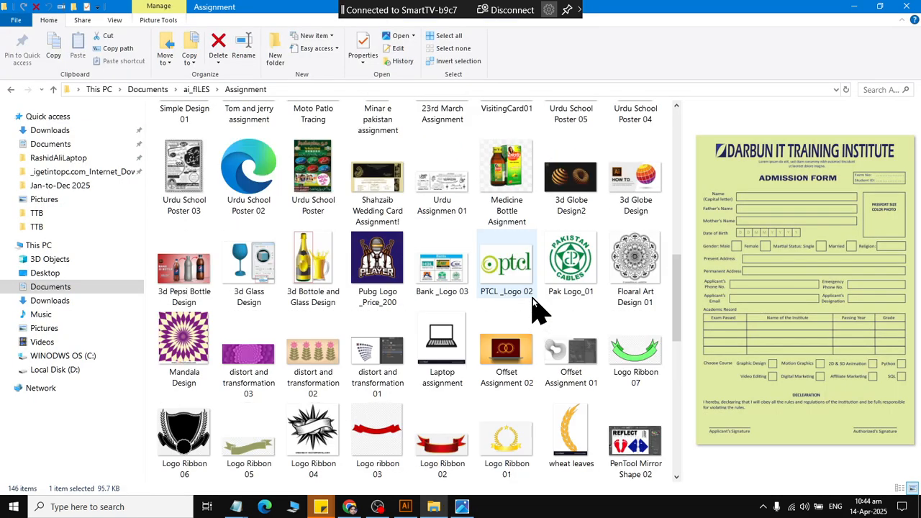
{"action": "scroll", "coordinate": [533, 297], "scroll_direction": "down", "scroll_amount": 6}
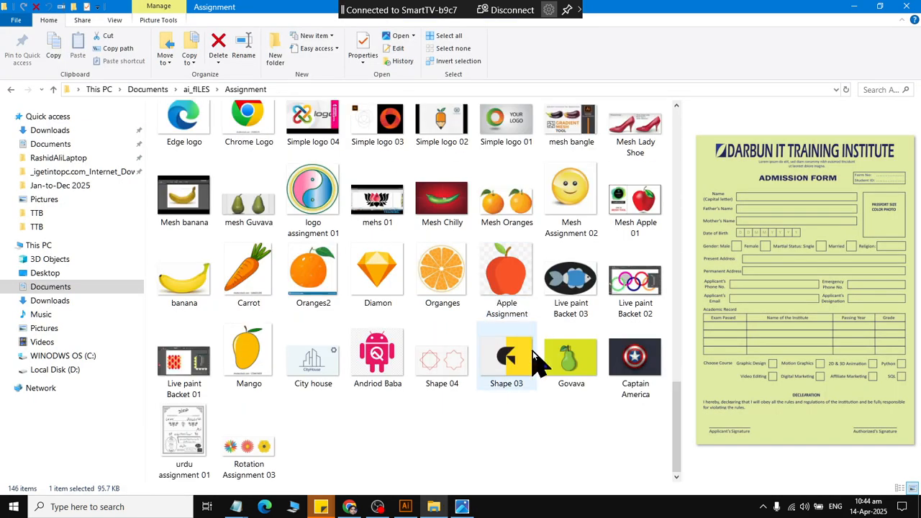
{"action": "scroll", "coordinate": [533, 353], "scroll_direction": "up", "scroll_amount": 2}
{"action": "scroll", "coordinate": [536, 363], "scroll_direction": "down", "scroll_amount": 3}
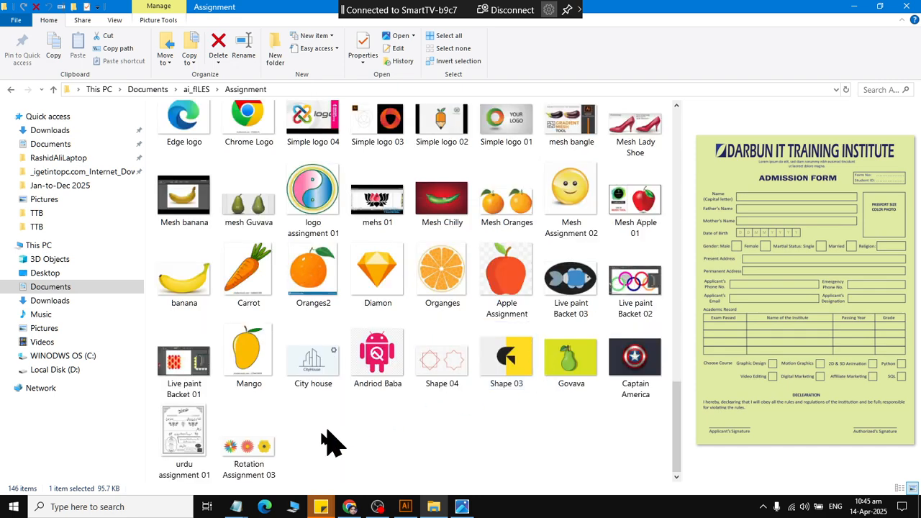
{"action": "left_click", "coordinate": [194, 443]}
{"action": "double_click", "coordinate": [194, 443]}
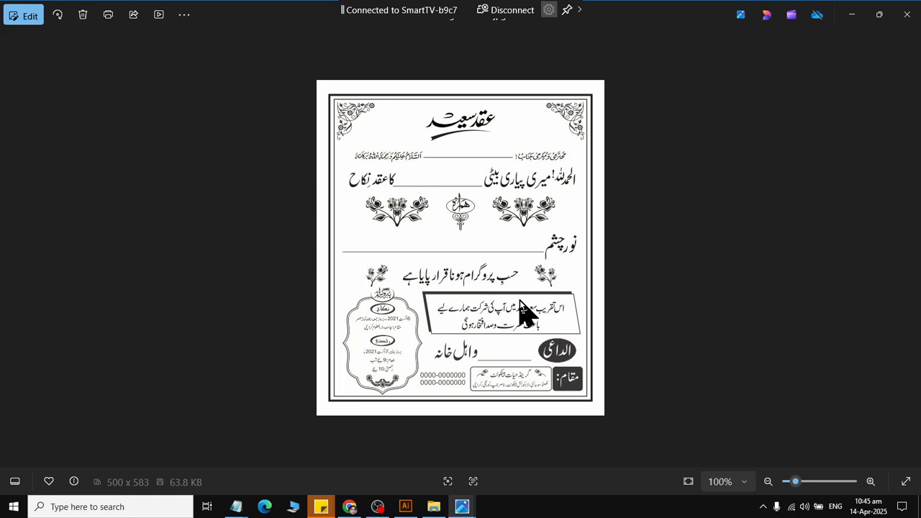
Close the urdu assignment 01 image, return to the parent ai_fILES folder and look through its contents.
{"action": "left_click", "coordinate": [907, 14]}
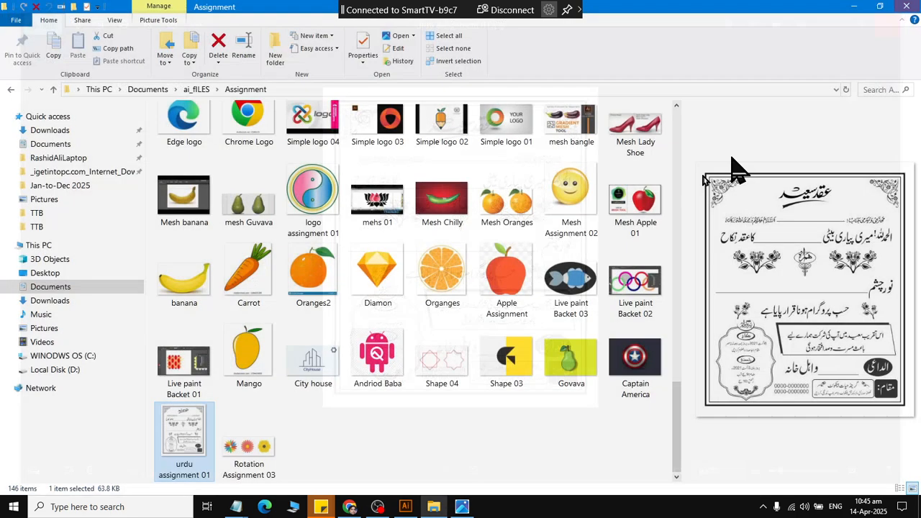
{"action": "scroll", "coordinate": [359, 416], "scroll_direction": "up", "scroll_amount": 5}
{"action": "scroll", "coordinate": [360, 417], "scroll_direction": "up", "scroll_amount": 10}
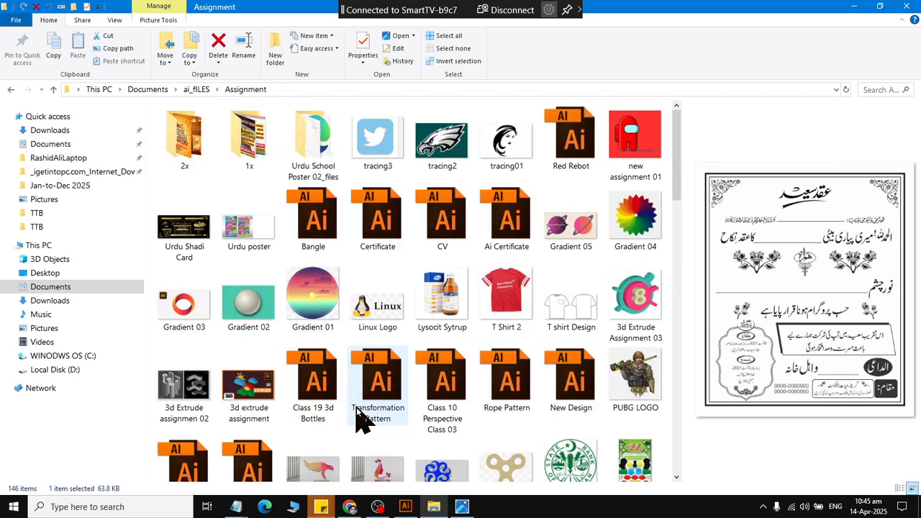
{"action": "left_click", "coordinate": [363, 358]}
{"action": "key", "text": "alt+Up"}
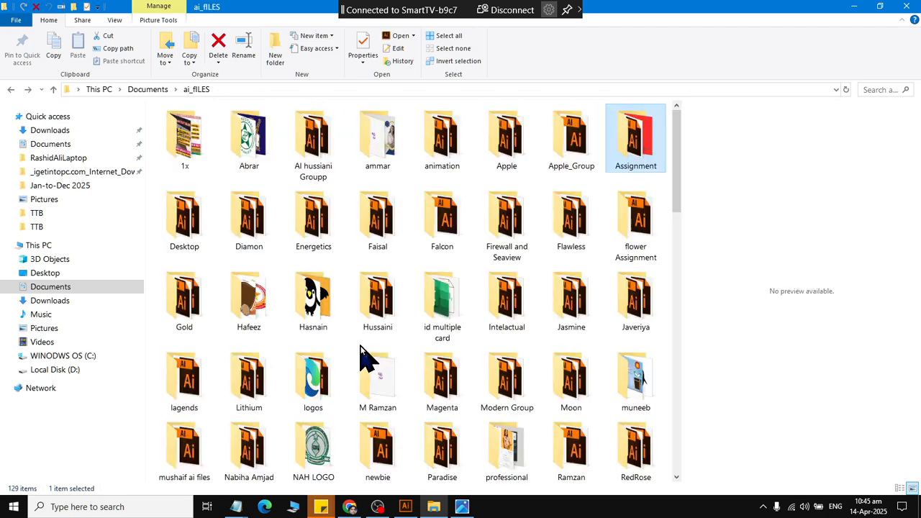
{"action": "key", "text": "Down"}
{"action": "key", "text": "Up"}
{"action": "key", "text": "Down"}
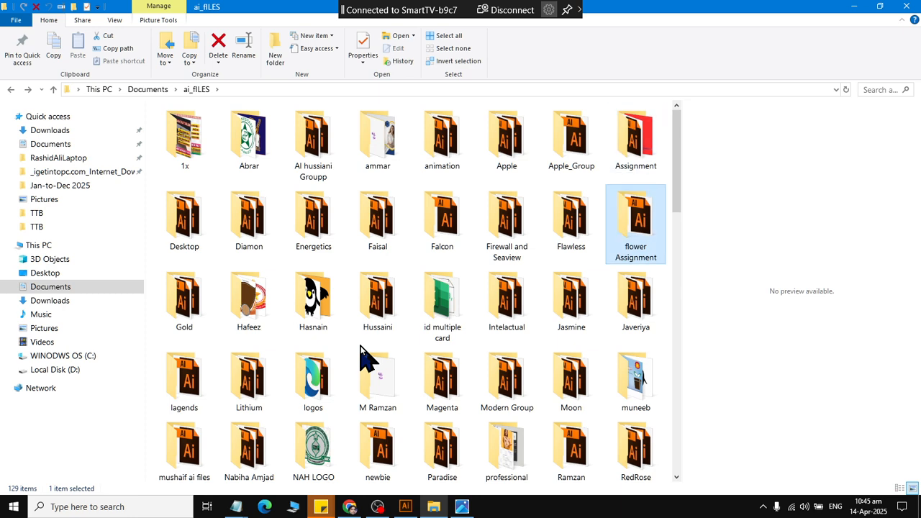
{"action": "key", "text": "d"}
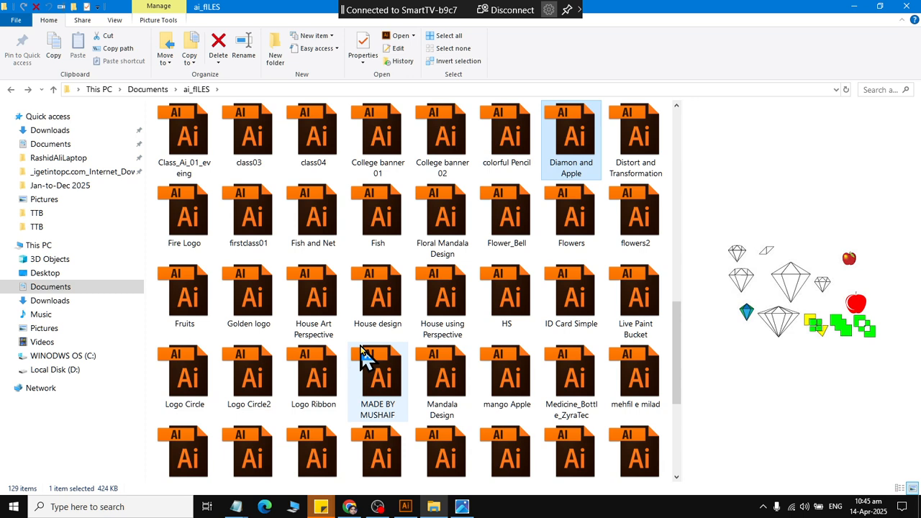
Go up to Documents and open the Word Assignment folder inside Word_Files.
{"action": "key", "text": "BackSpace"}
{"action": "key", "text": "Down"}
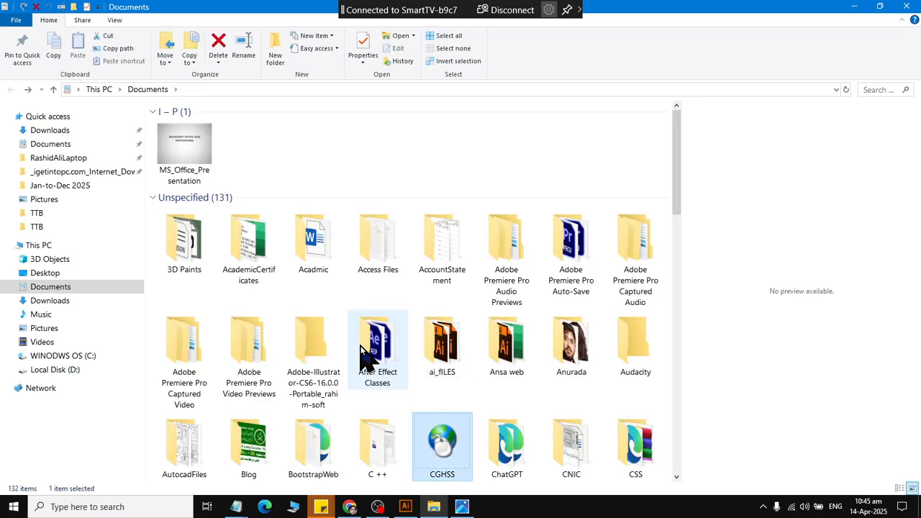
{"action": "key", "text": "Up"}
{"action": "type", "text": "wo"}
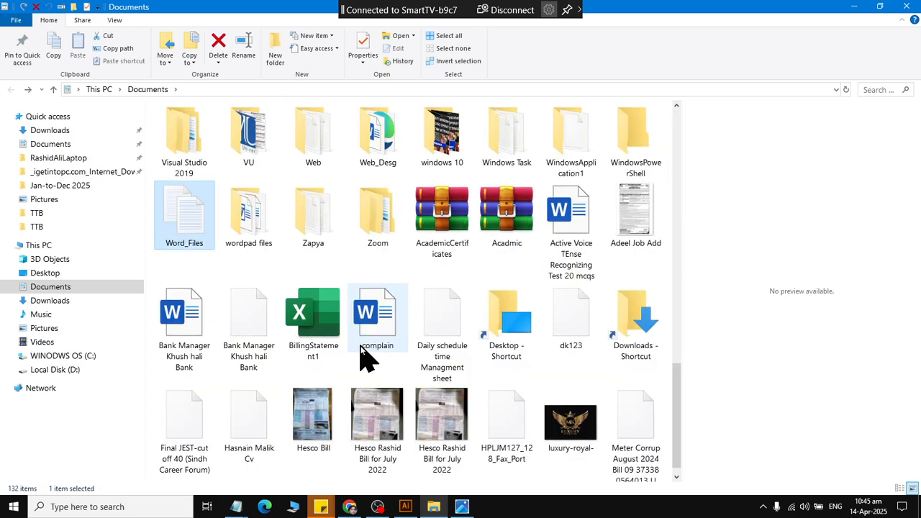
{"action": "key", "text": "Return"}
{"action": "key", "text": "w"}
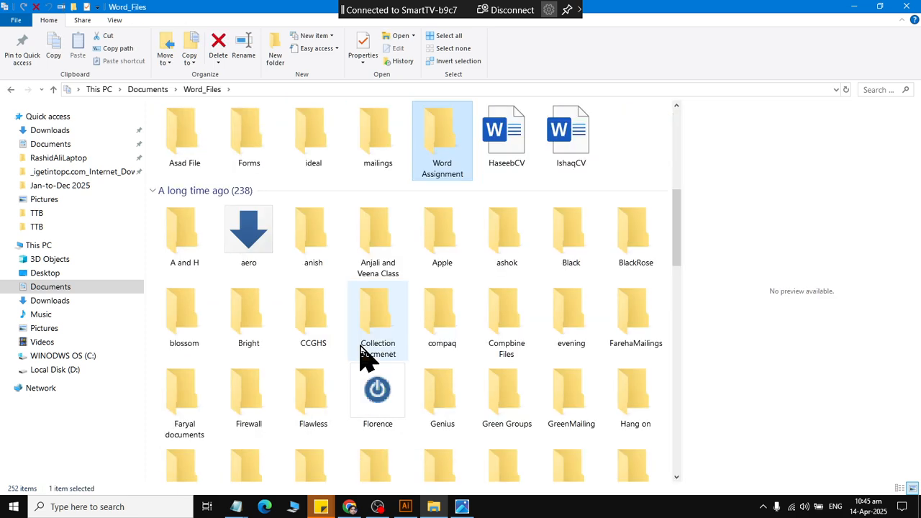
{"action": "key", "text": "Return"}
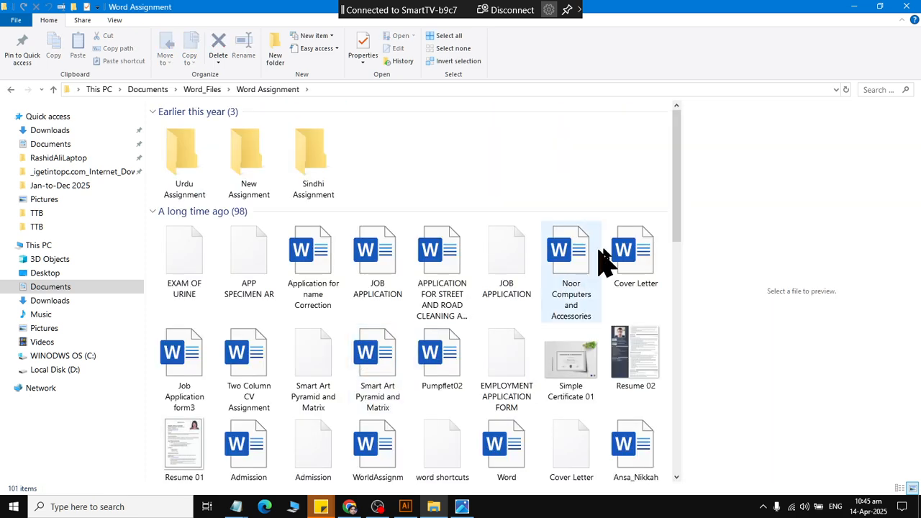
Look through the Word Assignment files, preview the Pupphlet image and open the Documents subfolder.
{"action": "left_click_drag", "start_coordinate": [676, 229], "coordinate": [691, 362]}
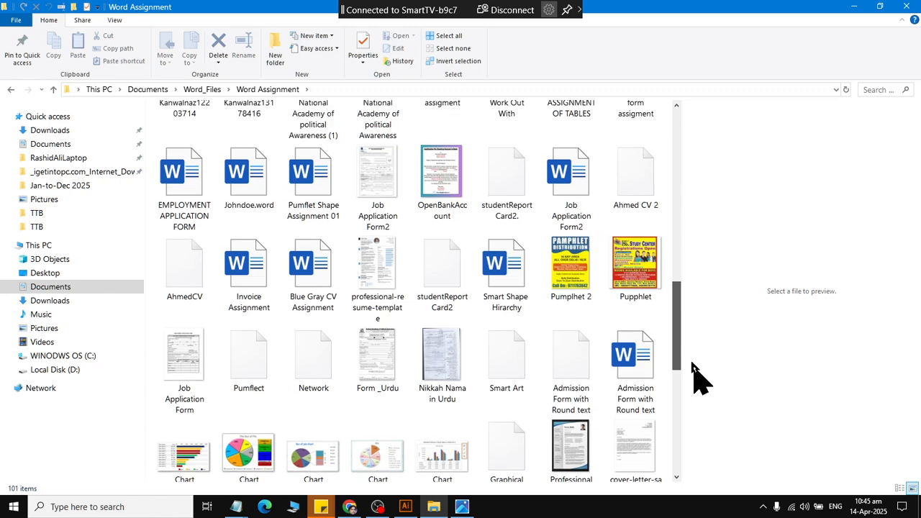
{"action": "left_click", "coordinate": [643, 296]}
{"action": "left_click", "coordinate": [582, 302]}
{"action": "left_click", "coordinate": [615, 295]}
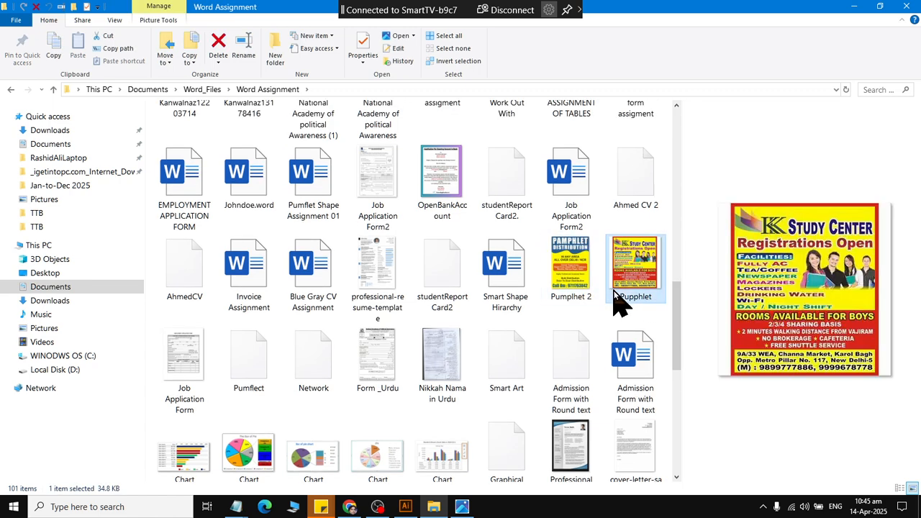
{"action": "left_click_drag", "start_coordinate": [673, 344], "coordinate": [674, 446]}
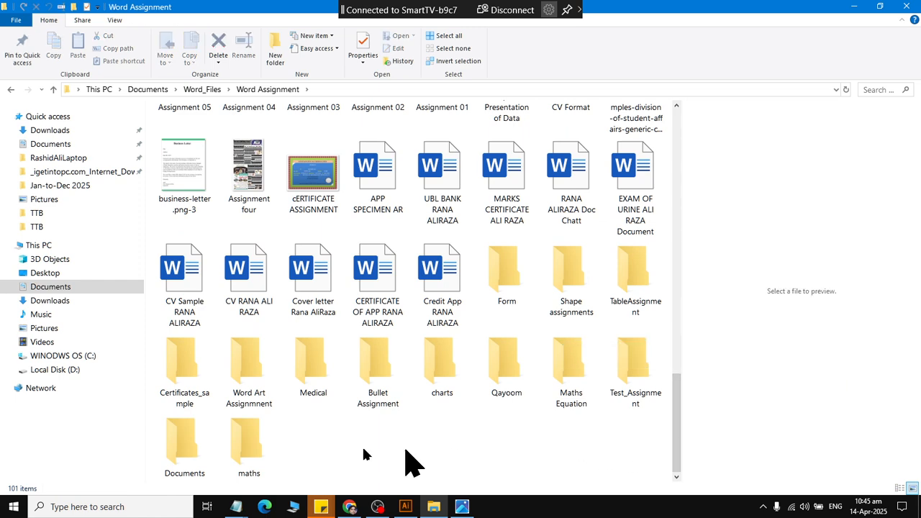
{"action": "double_click", "coordinate": [193, 460]}
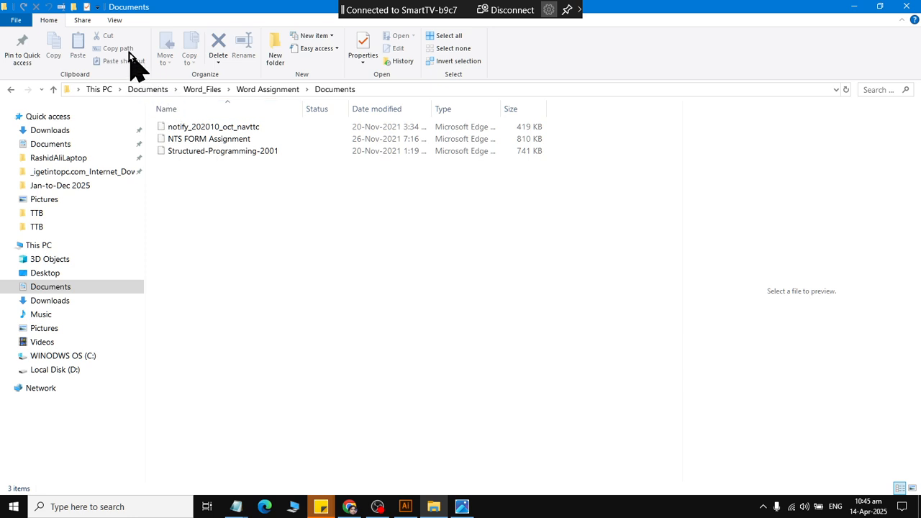
Display the folder's files as large icons, then open and skim the notify_202010_oct_navttc PDF and close it.
{"action": "left_click", "coordinate": [115, 20]}
{"action": "left_click", "coordinate": [181, 38]}
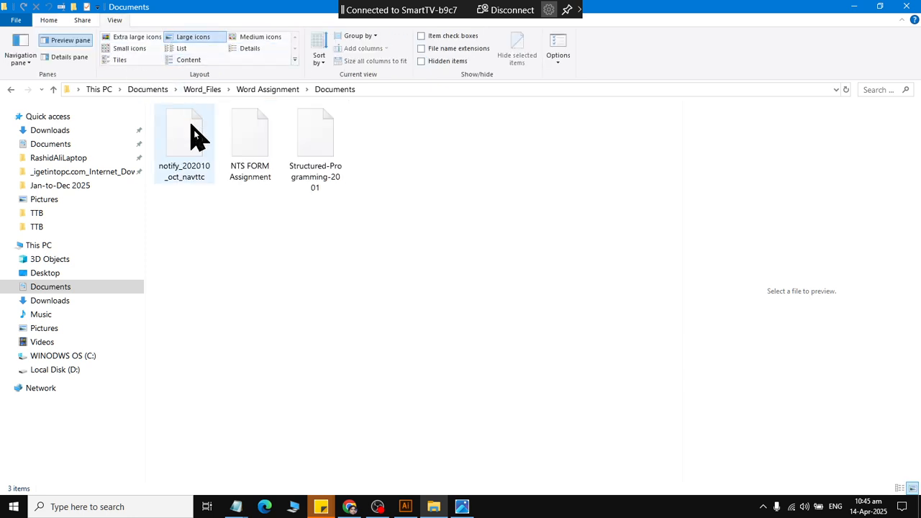
{"action": "left_click", "coordinate": [185, 179]}
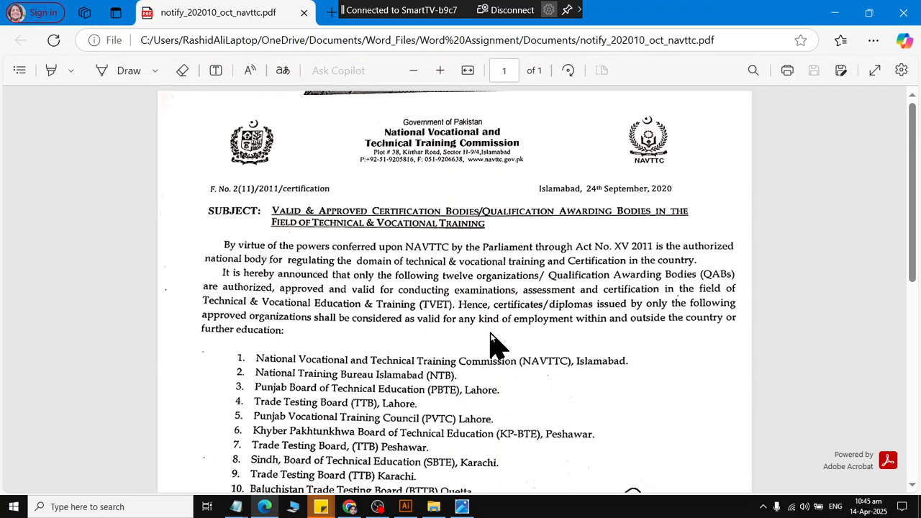
{"action": "scroll", "coordinate": [518, 317], "scroll_direction": "down", "scroll_amount": 5}
{"action": "scroll", "coordinate": [603, 270], "scroll_direction": "up", "scroll_amount": 1}
{"action": "scroll", "coordinate": [603, 270], "scroll_direction": "up", "scroll_amount": 5}
{"action": "left_click", "coordinate": [903, 12]}
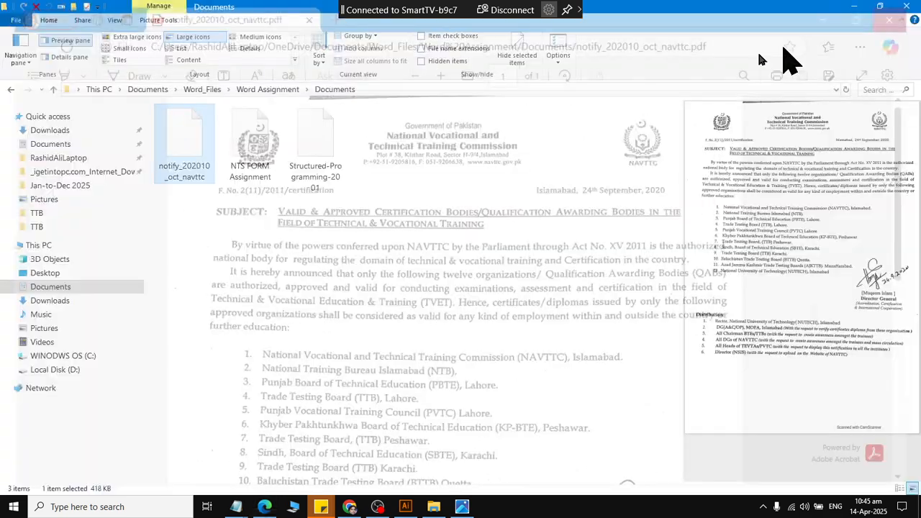
Open the NTS FORM Assignment PDF, examine its personal information, employment and domicile sections, and close it.
{"action": "left_click", "coordinate": [268, 128]}
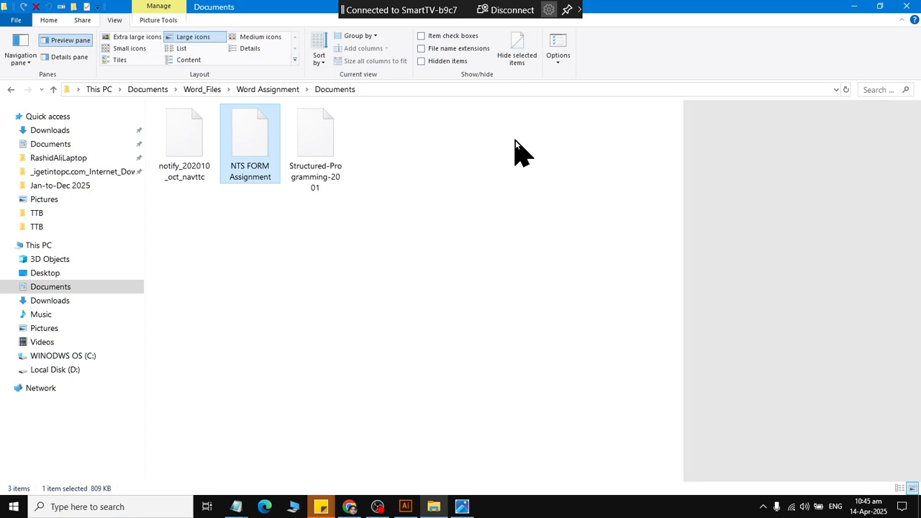
{"action": "left_click", "coordinate": [464, 510]}
{"action": "left_click", "coordinate": [462, 509]}
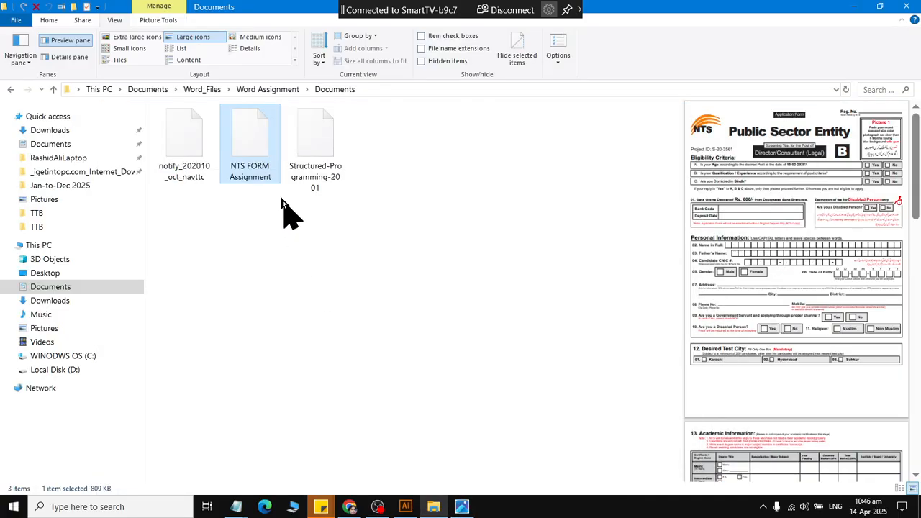
{"action": "double_click", "coordinate": [291, 186]}
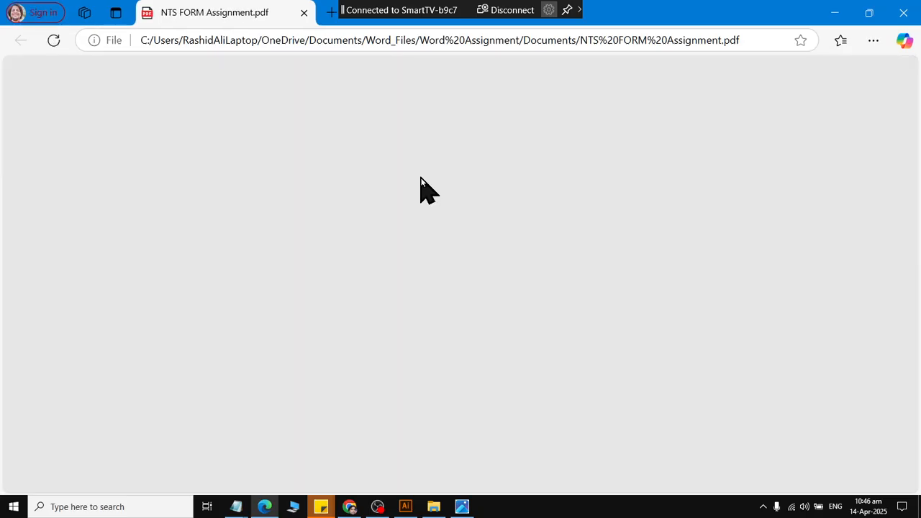
{"action": "scroll", "coordinate": [425, 189], "scroll_direction": "down", "scroll_amount": 3}
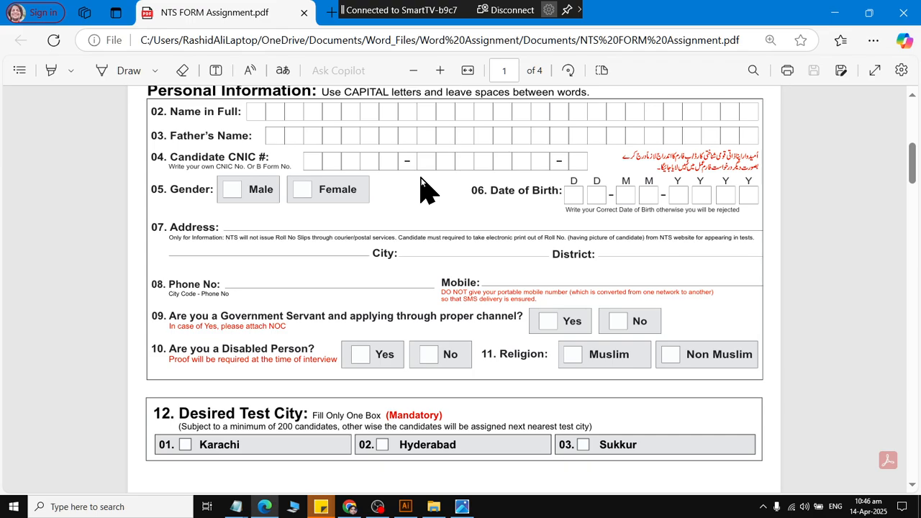
{"action": "scroll", "coordinate": [432, 187], "scroll_direction": "down", "scroll_amount": 15}
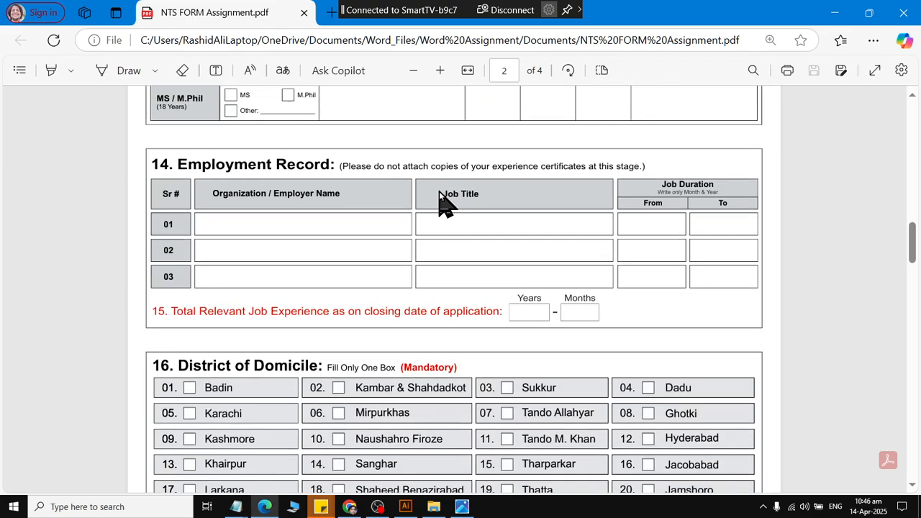
{"action": "scroll", "coordinate": [439, 195], "scroll_direction": "down", "scroll_amount": 15}
{"action": "scroll", "coordinate": [439, 199], "scroll_direction": "up", "scroll_amount": 14}
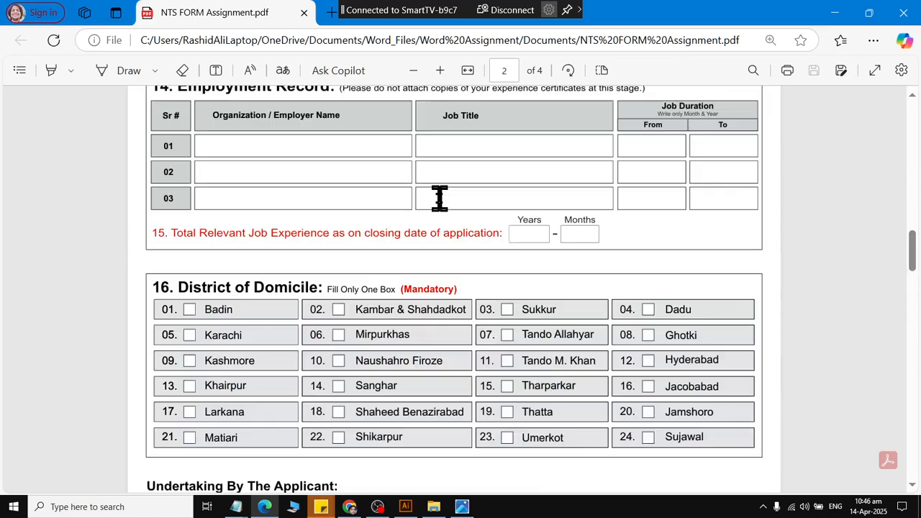
{"action": "scroll", "coordinate": [440, 201], "scroll_direction": "up", "scroll_amount": 3}
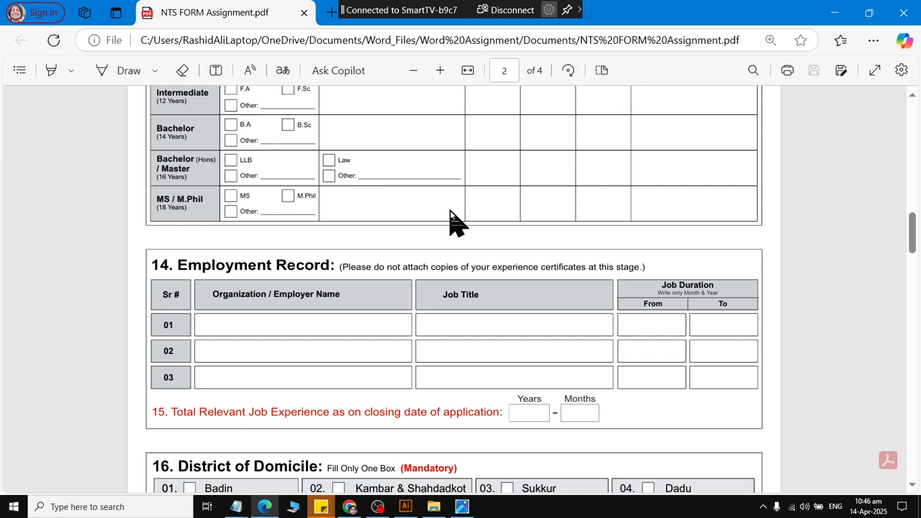
{"action": "scroll", "coordinate": [458, 222], "scroll_direction": "up", "scroll_amount": 10}
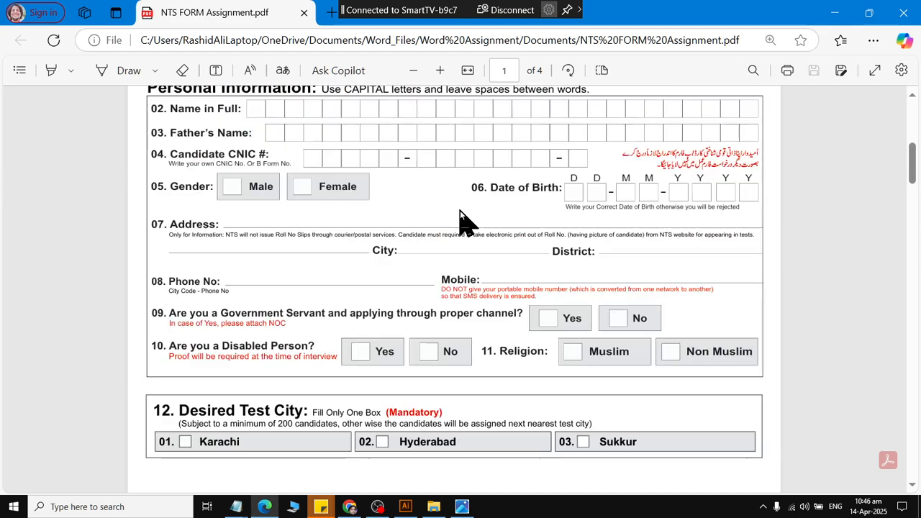
{"action": "left_click", "coordinate": [903, 13]}
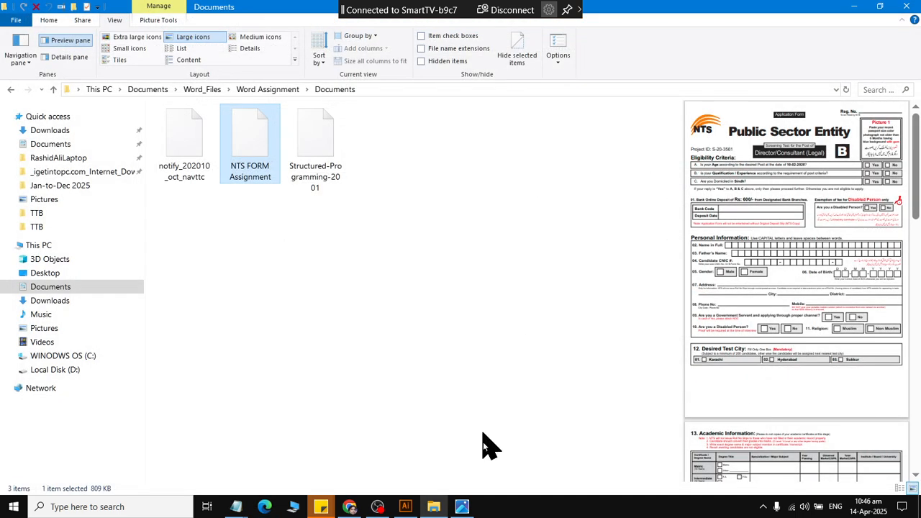
Switch to the photo viewer and examine the fancy_admission_Form image up close, from its header to the academic record.
{"action": "left_click", "coordinate": [464, 508]}
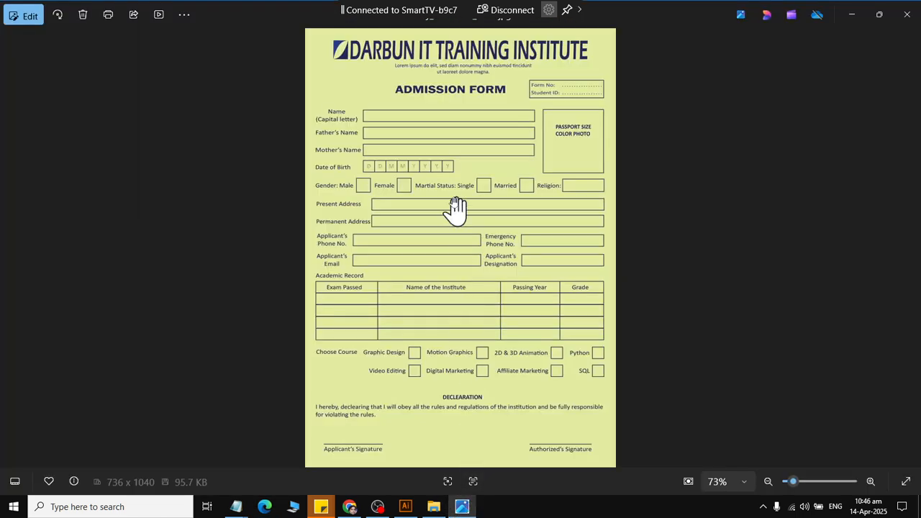
{"action": "scroll", "coordinate": [454, 206], "scroll_direction": "up", "scroll_amount": 5}
{"action": "left_click_drag", "start_coordinate": [444, 148], "coordinate": [442, 295]}
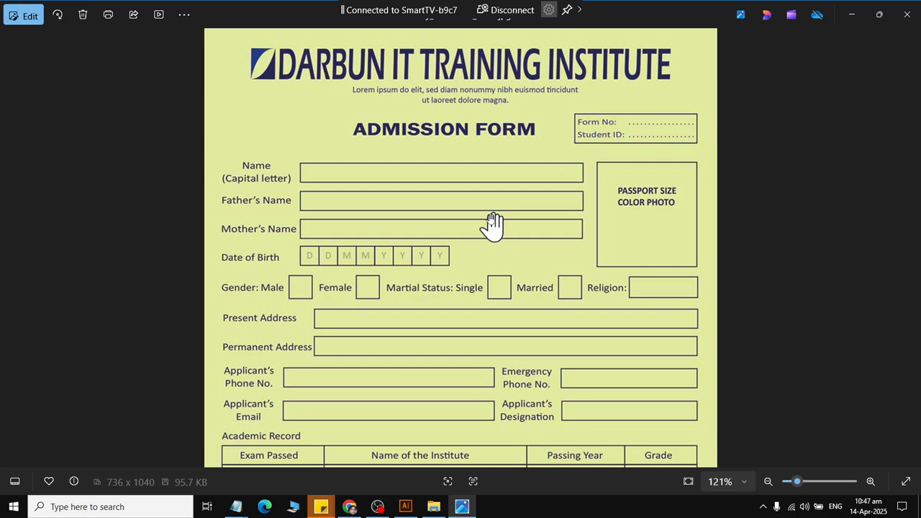
{"action": "scroll", "coordinate": [493, 220], "scroll_direction": "down", "scroll_amount": 3}
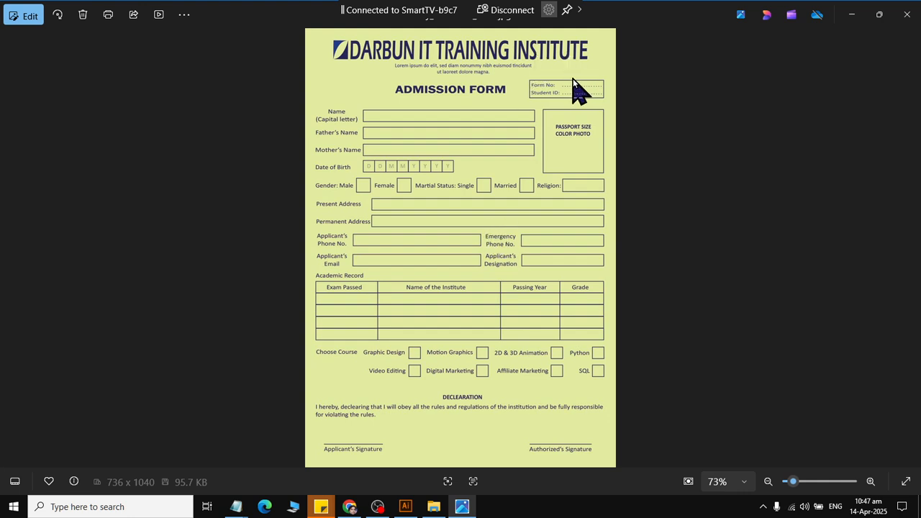
Switch to Illustrator and place a horizontal guide about 2 in below the artboard's top edge.
{"action": "key", "text": "alt+Tab"}
{"action": "key", "text": "alt+Tab"}
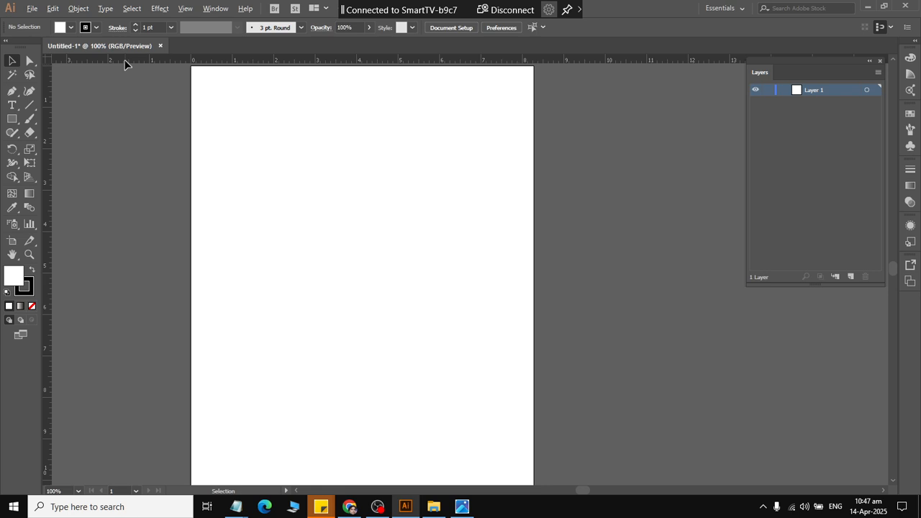
{"action": "left_click_drag", "start_coordinate": [125, 62], "coordinate": [137, 151]}
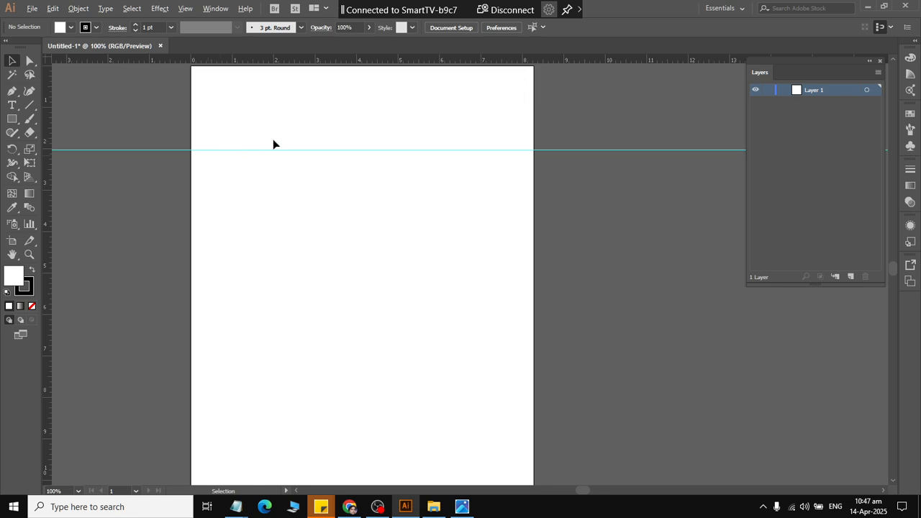
{"action": "left_click_drag", "start_coordinate": [253, 61], "coordinate": [292, 442]}
{"action": "left_click_drag", "start_coordinate": [219, 59], "coordinate": [231, 407]}
Add margin guides about 0.3 in inside the artboard's top, left and right edges.
{"action": "scroll", "coordinate": [259, 191], "scroll_direction": "up", "scroll_amount": 3}
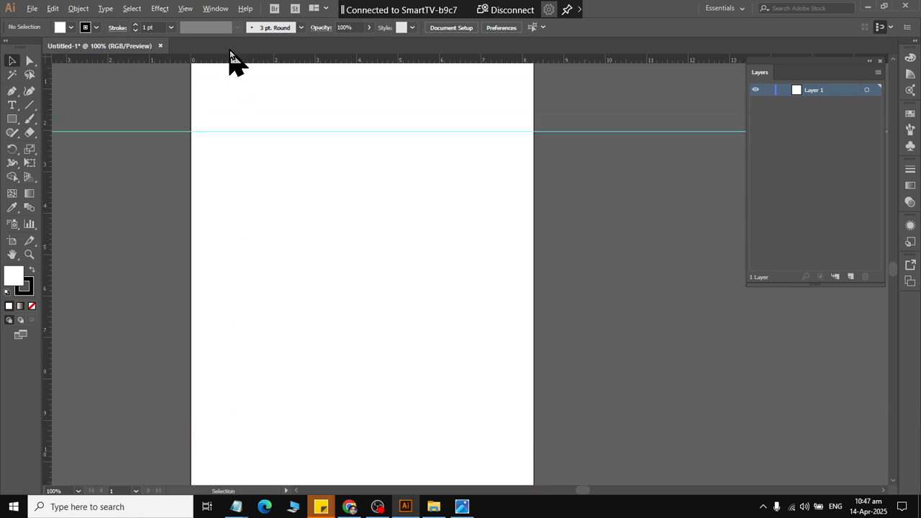
{"action": "scroll", "coordinate": [231, 52], "scroll_direction": "up", "scroll_amount": 1}
{"action": "left_click_drag", "start_coordinate": [229, 51], "coordinate": [230, 86]}
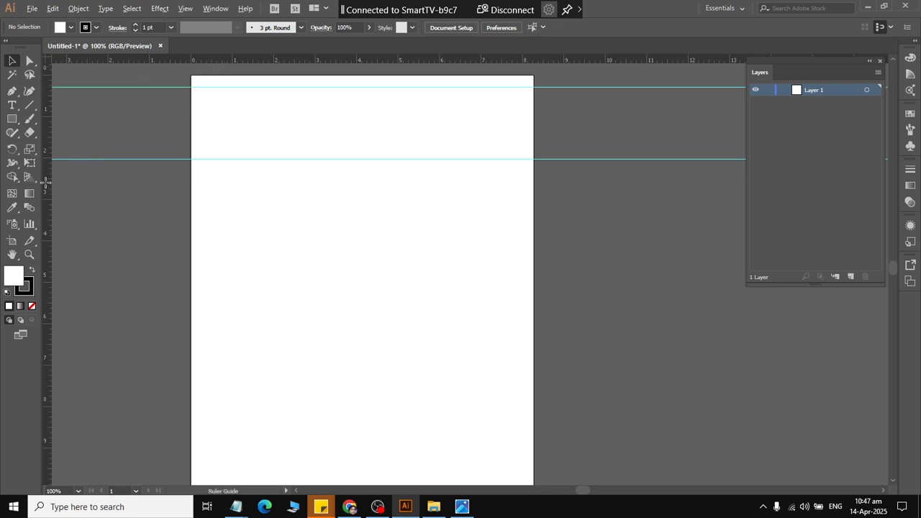
{"action": "left_click_drag", "start_coordinate": [45, 183], "coordinate": [205, 253]}
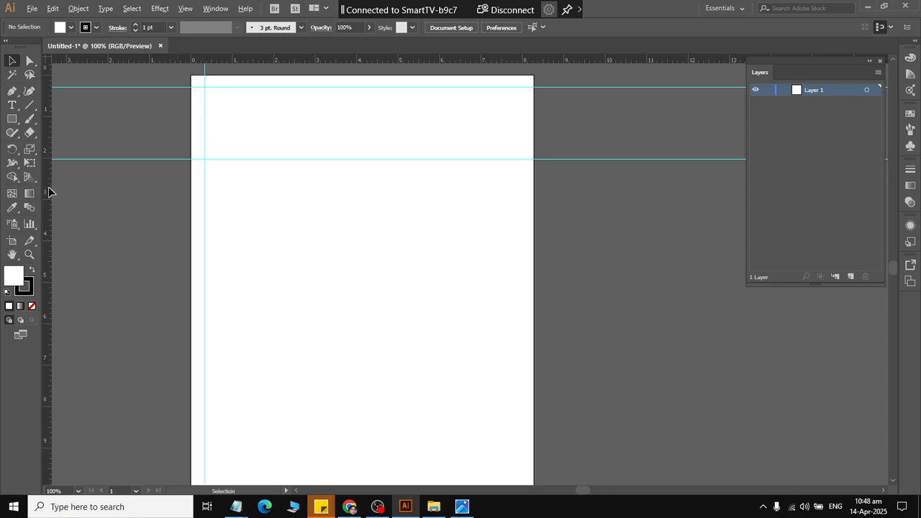
{"action": "left_click_drag", "start_coordinate": [50, 191], "coordinate": [519, 274]}
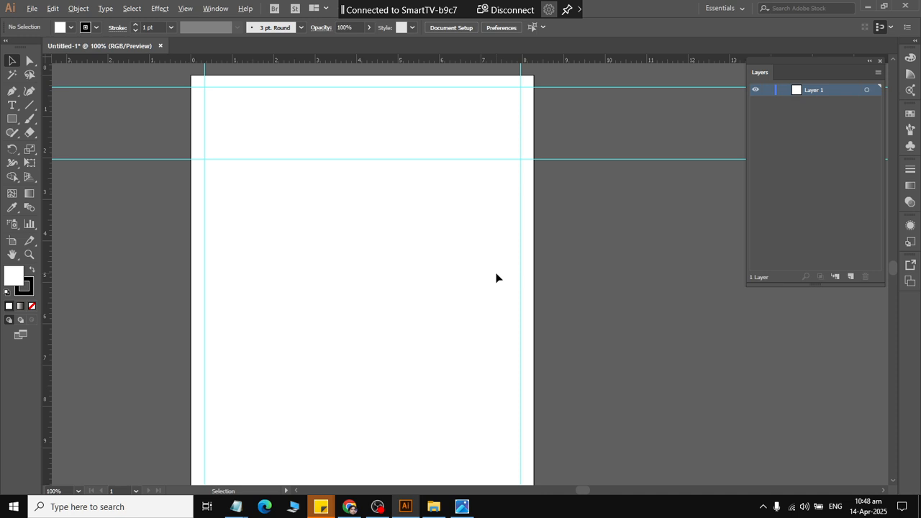
Check the reference form's layout in the photo viewer, and in Illustrator add a vertical guide about 2 in from the artboard's left edge.
{"action": "key", "text": "alt+Tab"}
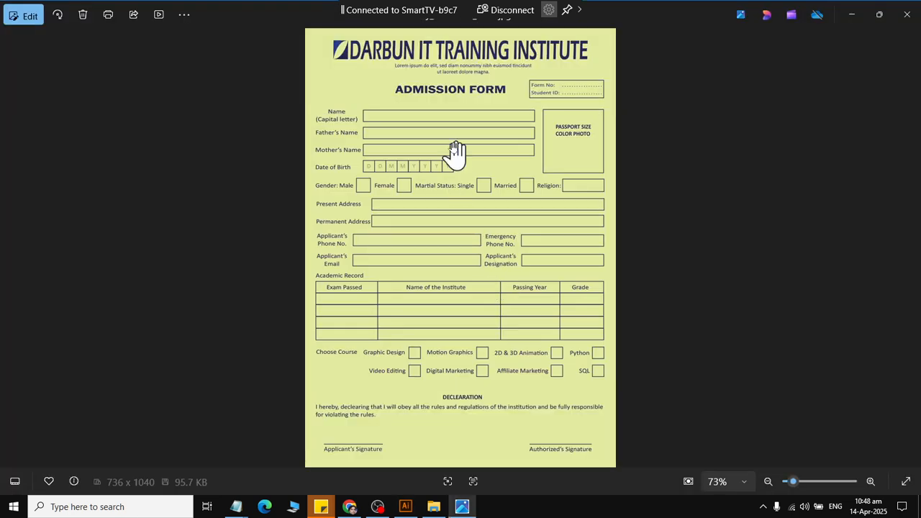
{"action": "scroll", "coordinate": [446, 160], "scroll_direction": "up", "scroll_amount": 3}
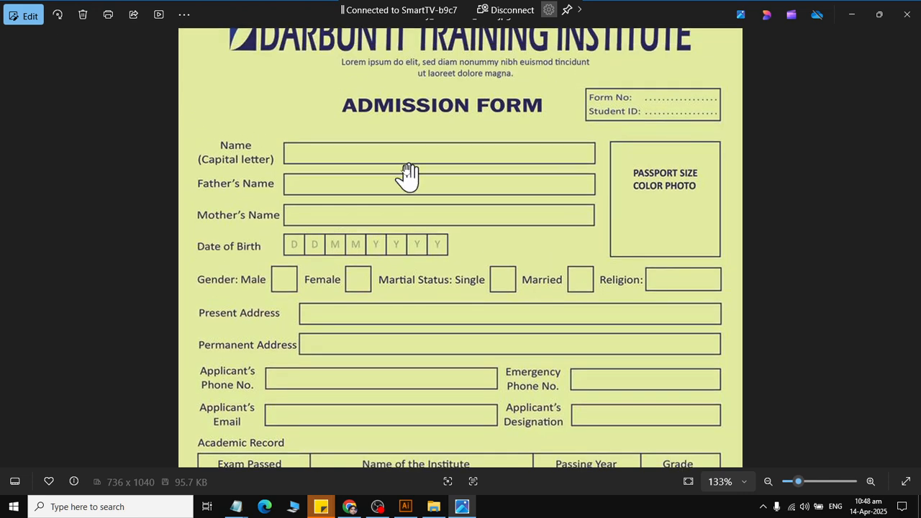
{"action": "scroll", "coordinate": [232, 302], "scroll_direction": "down", "scroll_amount": 2}
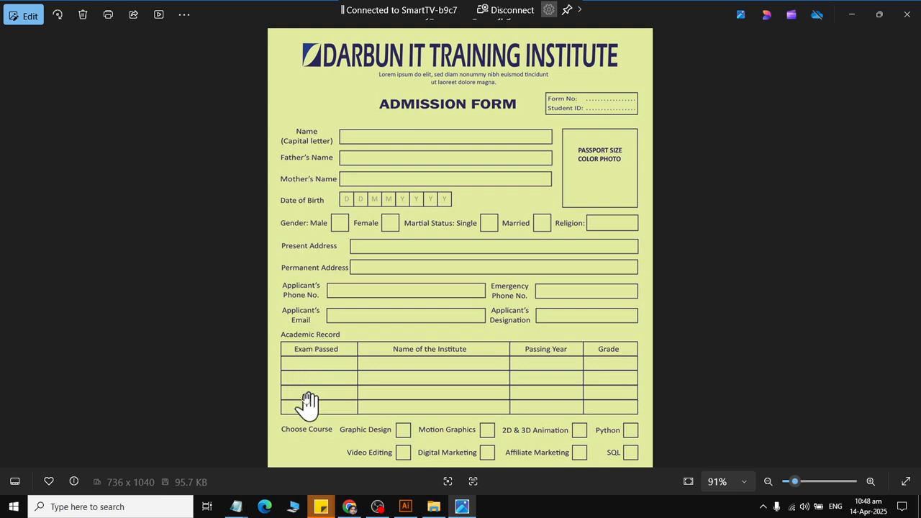
{"action": "key", "text": "alt+Tab"}
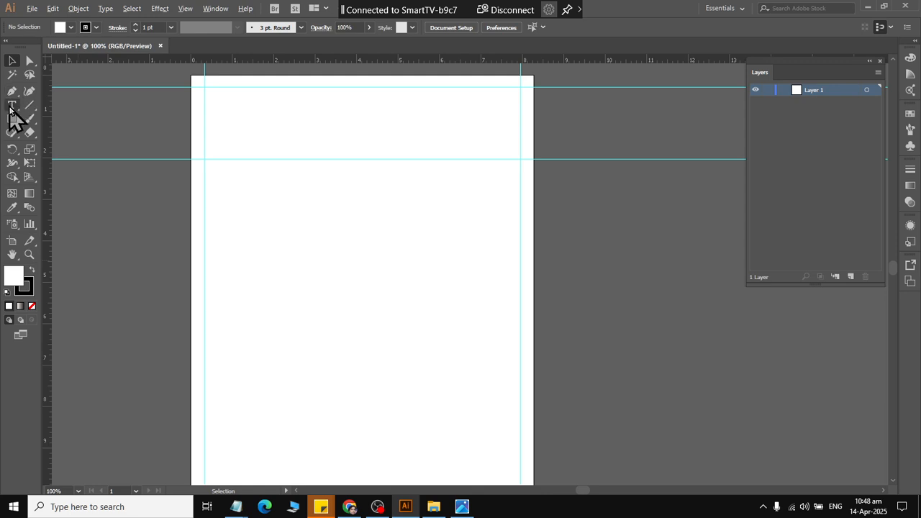
{"action": "key", "text": "alt+Tab"}
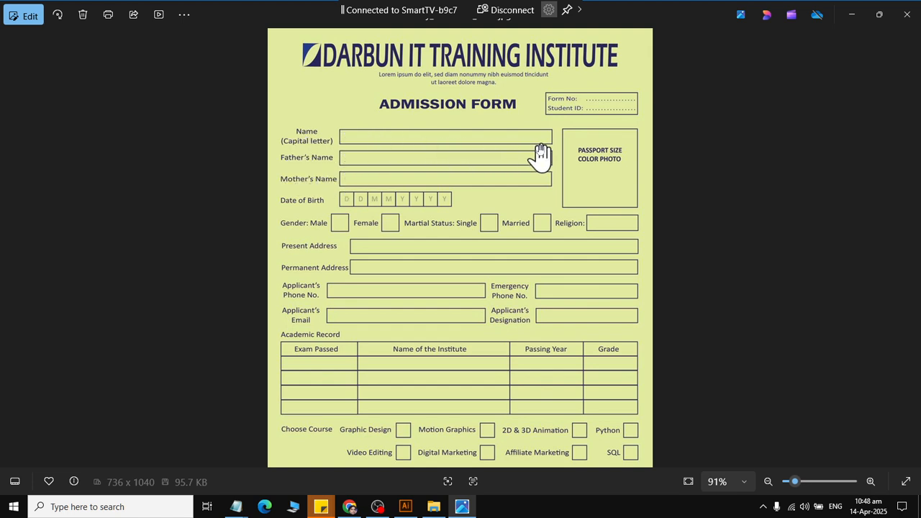
{"action": "key", "text": "alt+Tab"}
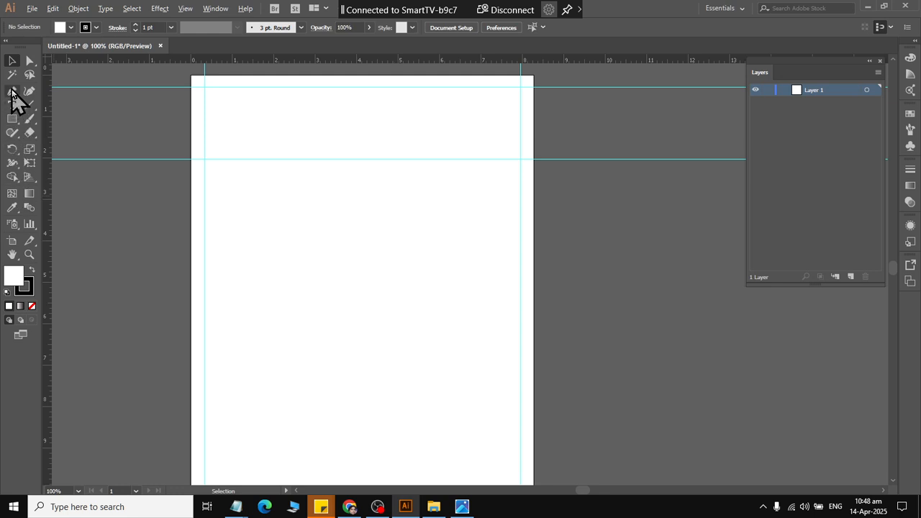
{"action": "left_click_drag", "start_coordinate": [49, 274], "coordinate": [275, 323]}
Consult the reference form in the photo viewer and add a two-line text label "Name (Capital Letter)" on the Illustrator artboard.
{"action": "key", "text": "alt+Tab"}
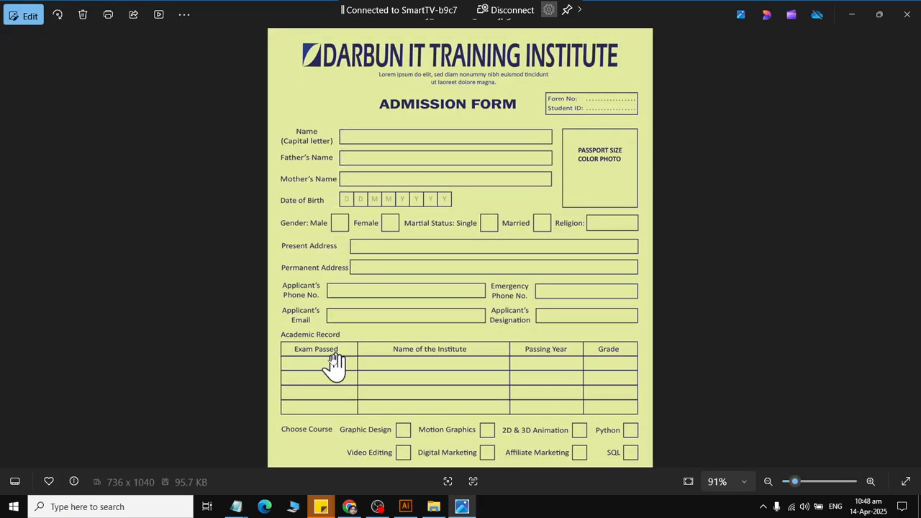
{"action": "key", "text": "alt+Tab"}
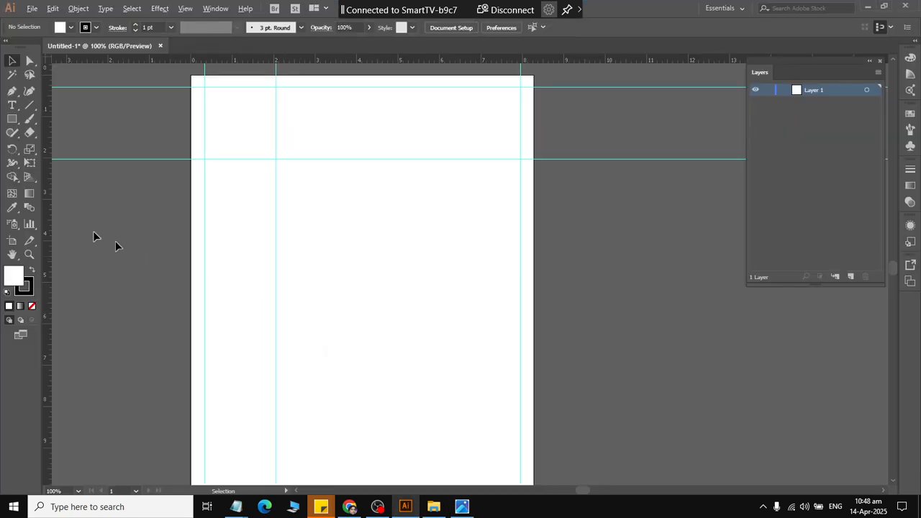
{"action": "left_click", "coordinate": [12, 105]}
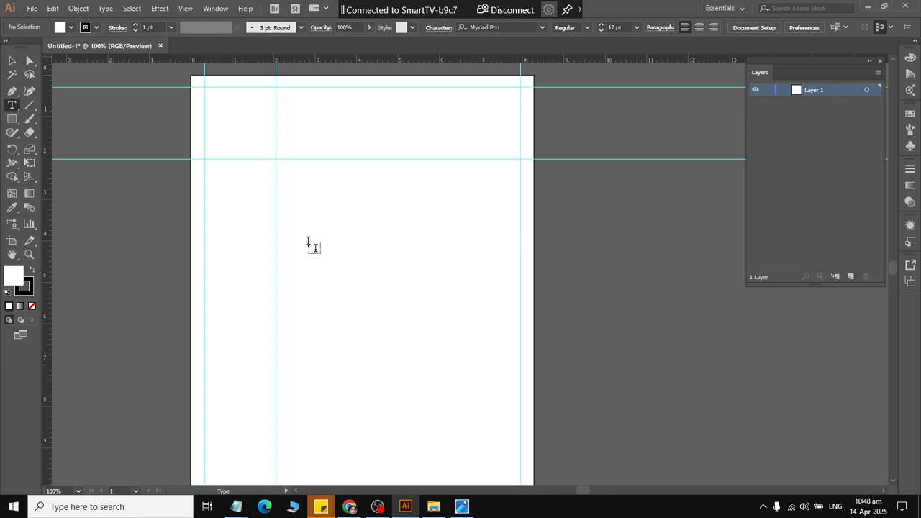
{"action": "left_click", "coordinate": [309, 242]}
{"action": "type", "text": "Name"}
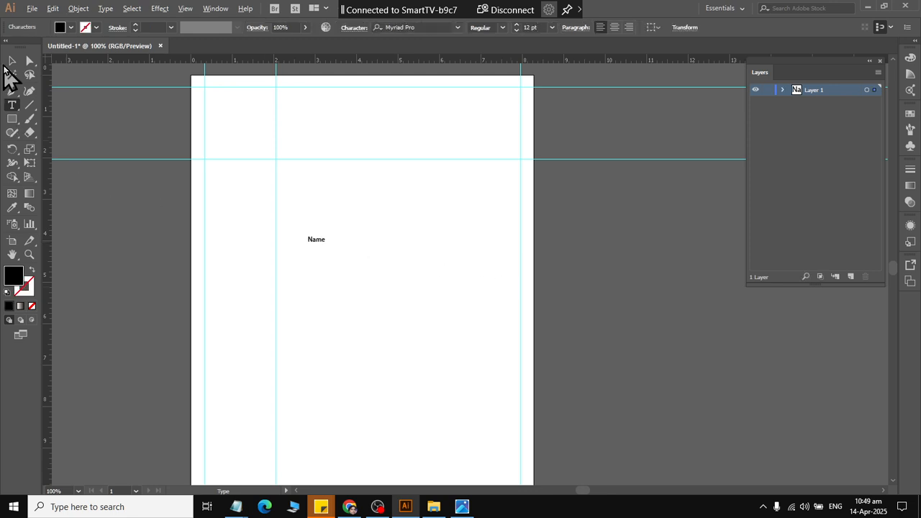
{"action": "key", "text": "alt+Tab"}
{"action": "key", "text": "alt+Tab"}
{"action": "type", "text": "(Capital Letter"}
{"action": "left_click", "coordinate": [10, 62]}
{"action": "scroll", "coordinate": [285, 184], "scroll_direction": "left", "scroll_amount": 4}
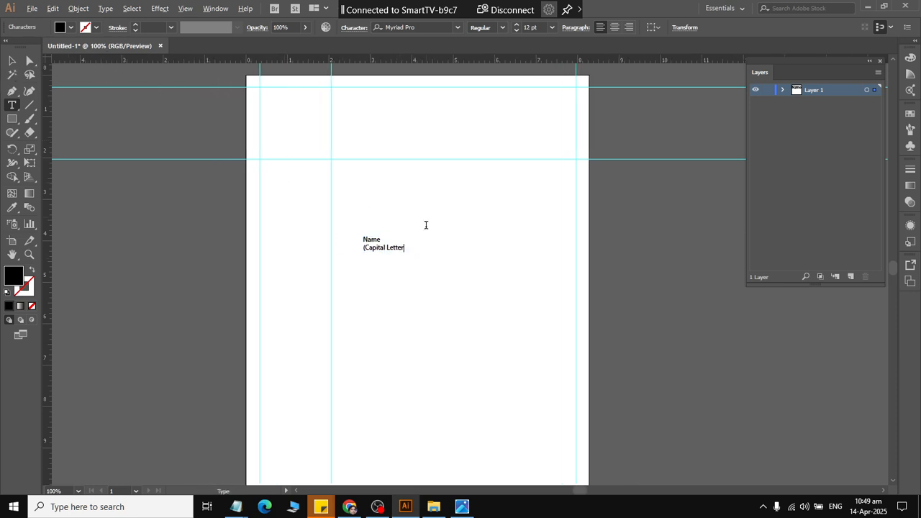
{"action": "scroll", "coordinate": [427, 213], "scroll_direction": "up", "scroll_amount": 4}
{"action": "scroll", "coordinate": [427, 213], "scroll_direction": "up", "scroll_amount": 1}
{"action": "type", "text": ")"}
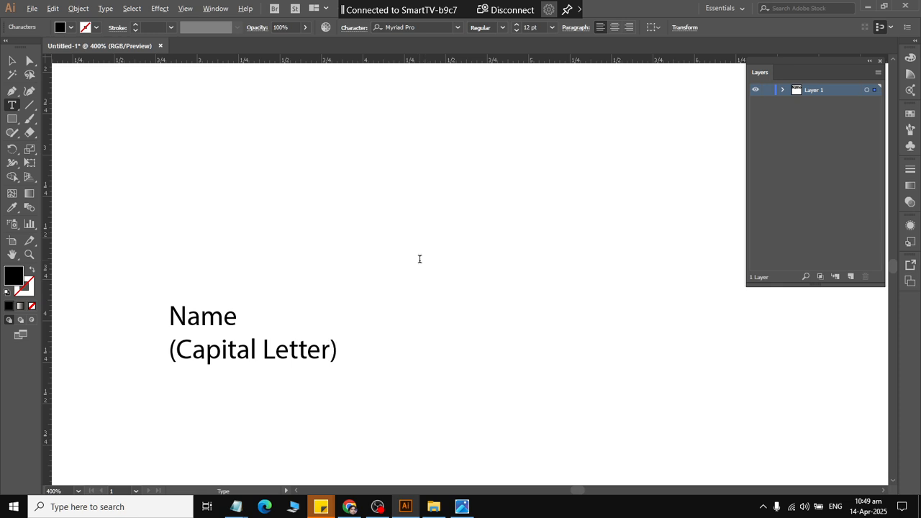
Center-align both lines of the "Name (Capital Letter)" label.
{"action": "key", "text": "ctrl+a"}
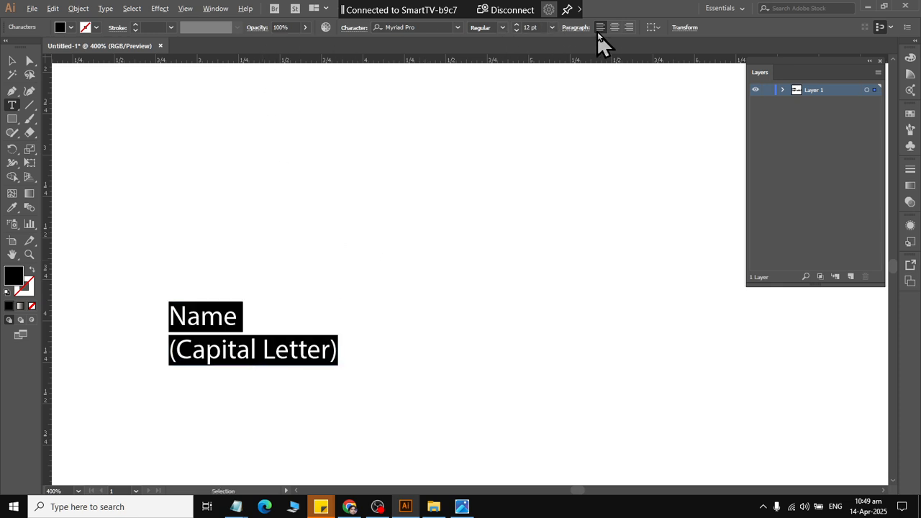
{"action": "left_click", "coordinate": [614, 28]}
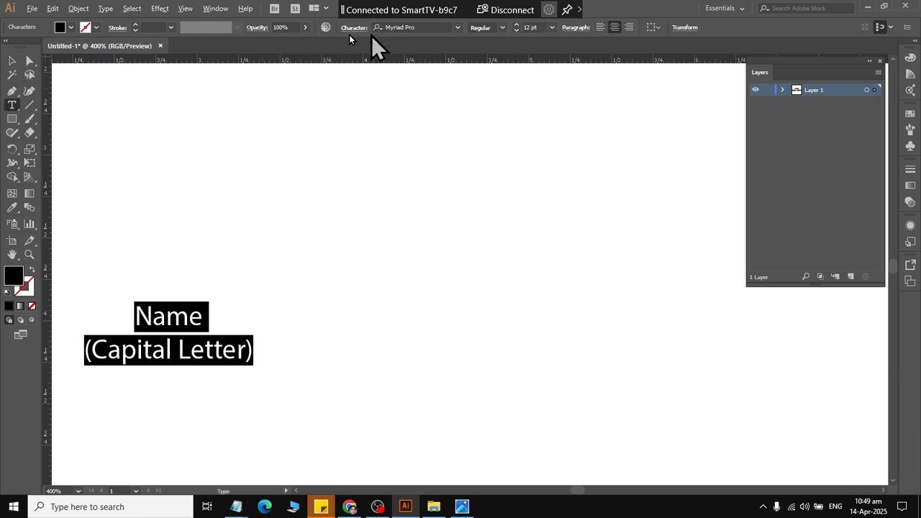
{"action": "left_click", "coordinate": [11, 61]}
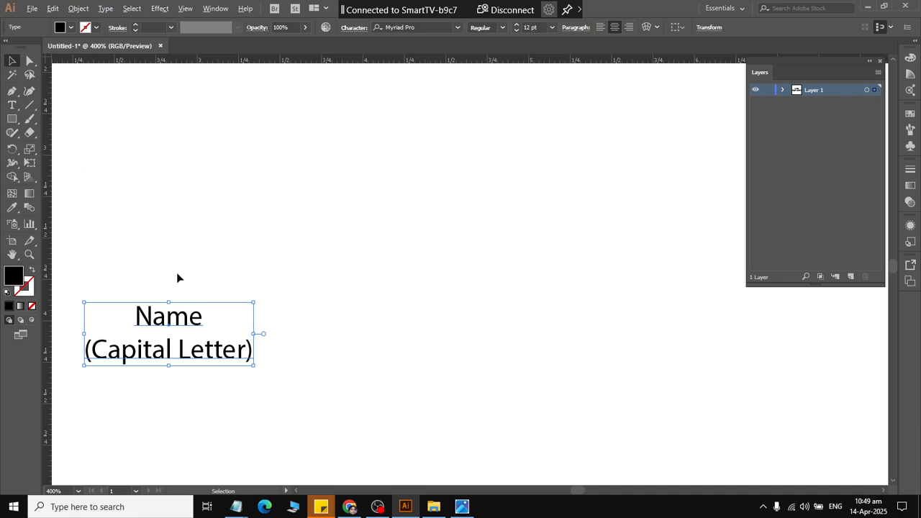
Move the "Name (Capital Letter)" label flush with the left margin guide, just below the 2 in horizontal guide.
{"action": "scroll", "coordinate": [178, 272], "scroll_direction": "right", "scroll_amount": 5}
{"action": "scroll", "coordinate": [180, 270], "scroll_direction": "left", "scroll_amount": 9}
{"action": "scroll", "coordinate": [179, 271], "scroll_direction": "down", "scroll_amount": 3}
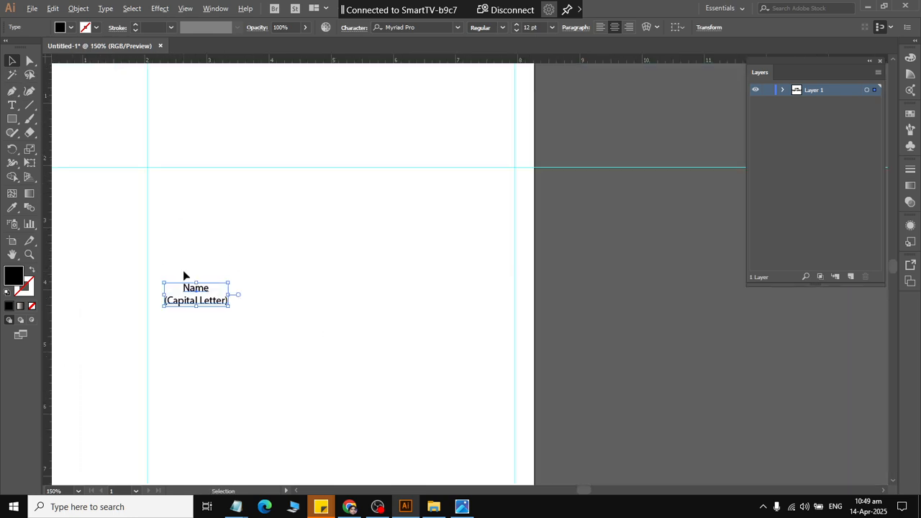
{"action": "scroll", "coordinate": [180, 272], "scroll_direction": "left", "scroll_amount": 6}
{"action": "scroll", "coordinate": [138, 194], "scroll_direction": "up", "scroll_amount": 2}
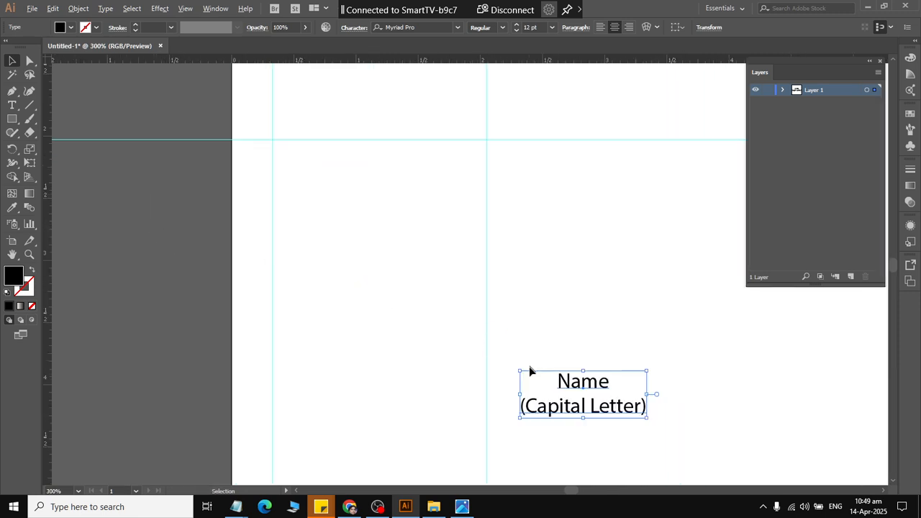
{"action": "left_click", "coordinate": [551, 300]}
{"action": "left_click_drag", "start_coordinate": [589, 381], "coordinate": [360, 152]}
{"action": "left_click_drag", "start_coordinate": [347, 155], "coordinate": [344, 156]}
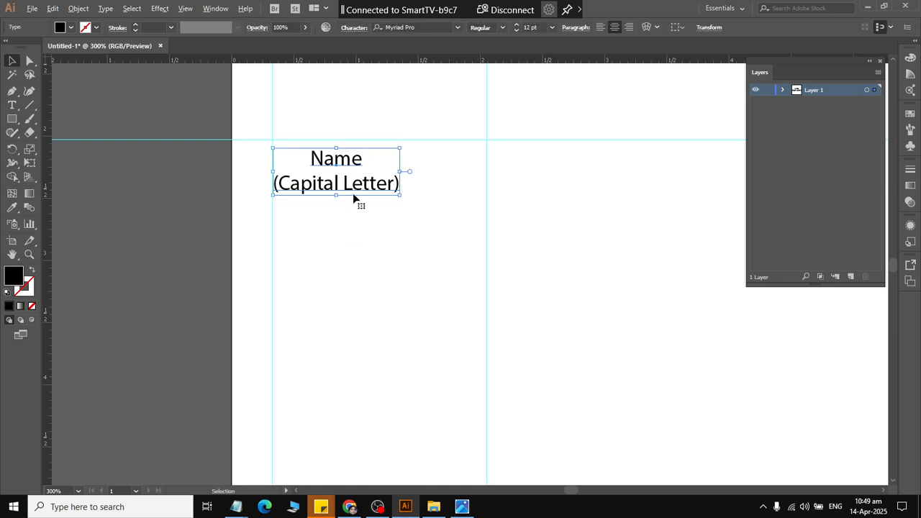
{"action": "key", "text": "Up"}
{"action": "key", "text": "Up"}
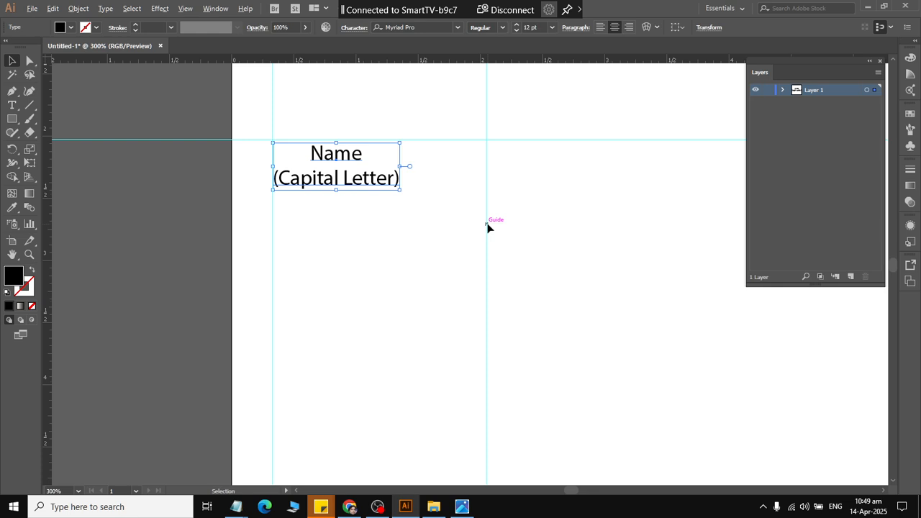
{"action": "left_click", "coordinate": [417, 258]}
Check the reference form, duplicate the "Name (Capital Letter)" label directly below, and change the copy's text to "Father's Name".
{"action": "left_click", "coordinate": [351, 179]}
{"action": "key", "text": "alt+Tab"}
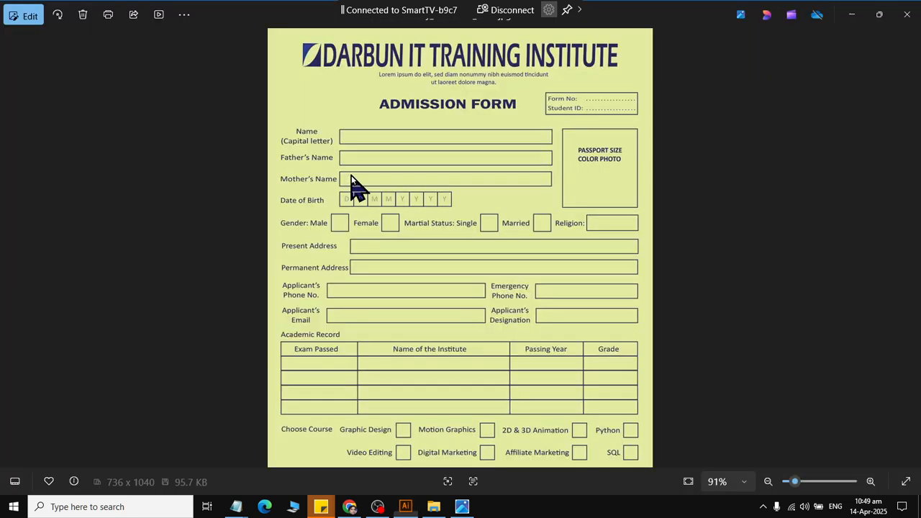
{"action": "key", "text": "alt+Tab"}
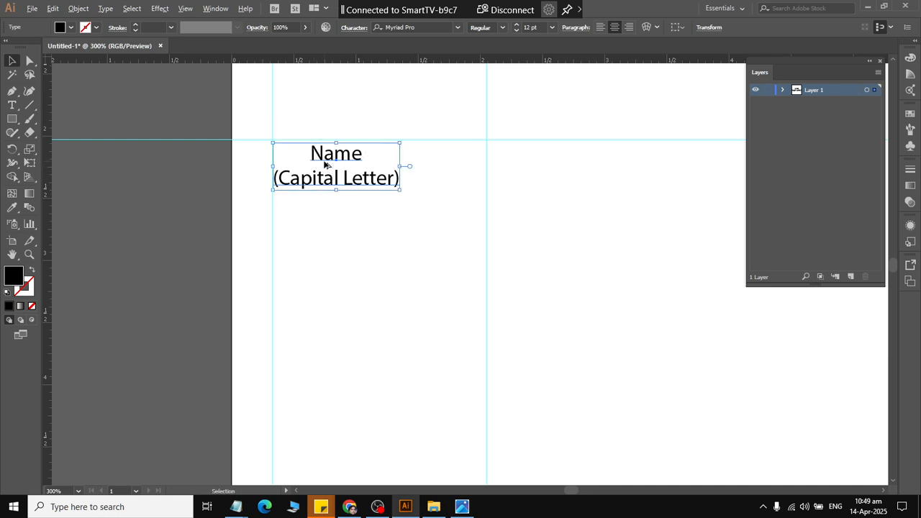
{"action": "left_click_drag", "start_coordinate": [324, 165], "coordinate": [325, 212]}
{"action": "double_click", "coordinate": [338, 204]}
{"action": "double_click", "coordinate": [339, 205]}
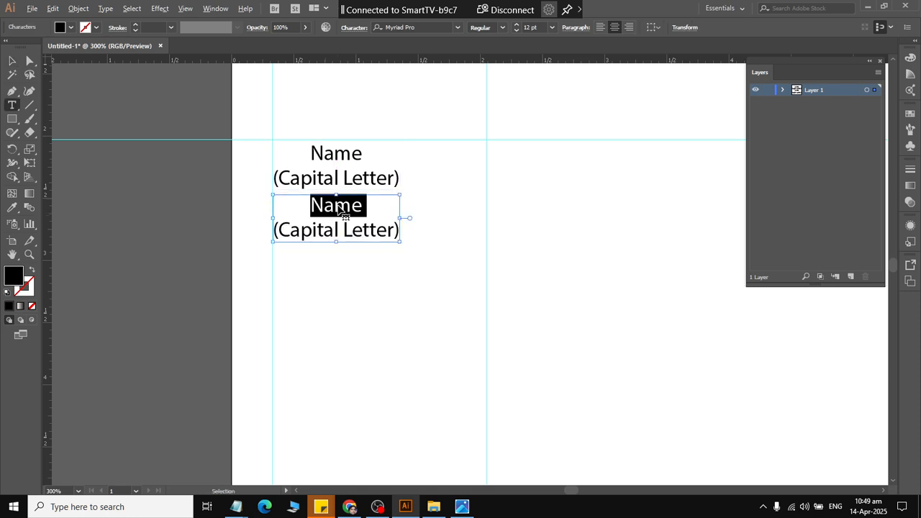
{"action": "key", "text": "ctrl+a"}
{"action": "type", "text": "Fathe"}
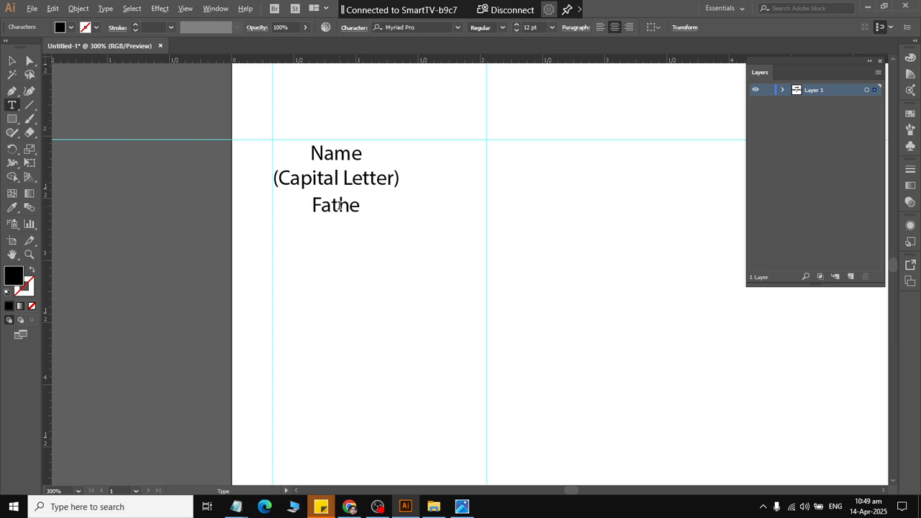
{"action": "type", "text": "r's Name"}
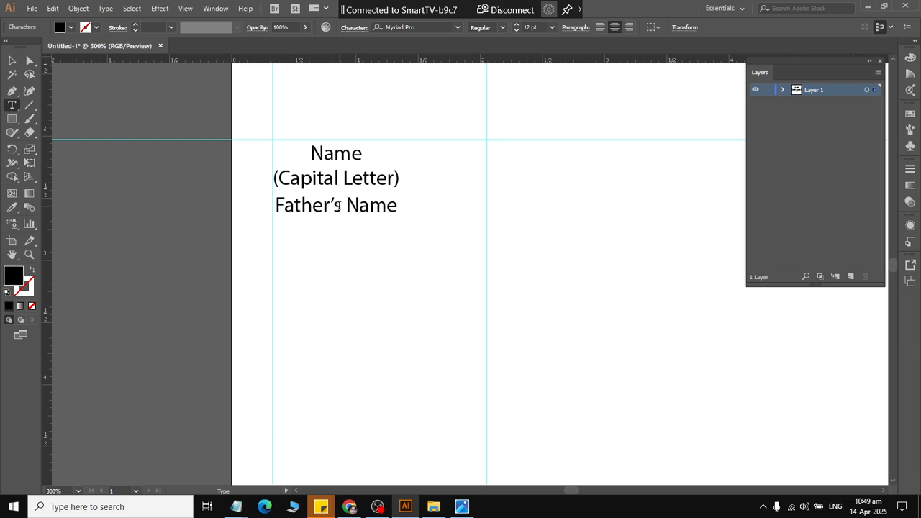
{"action": "left_click", "coordinate": [12, 60]}
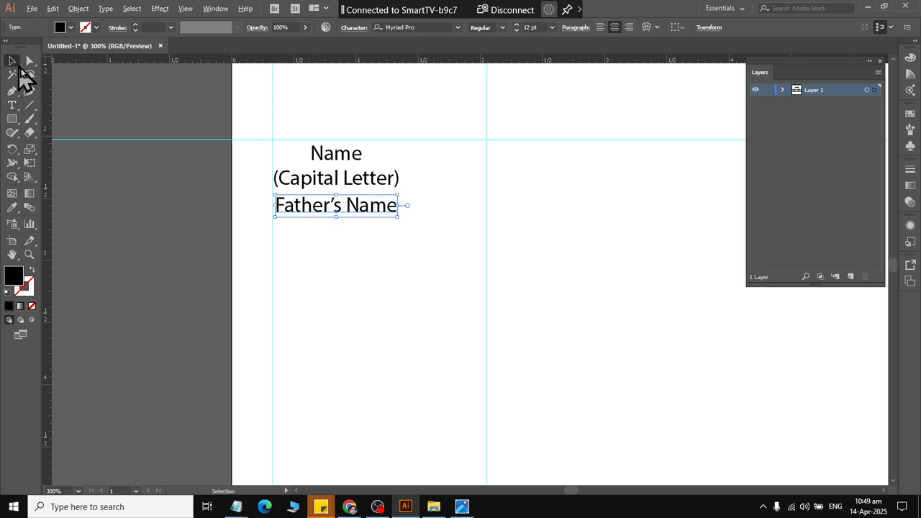
{"action": "left_click", "coordinate": [369, 271]}
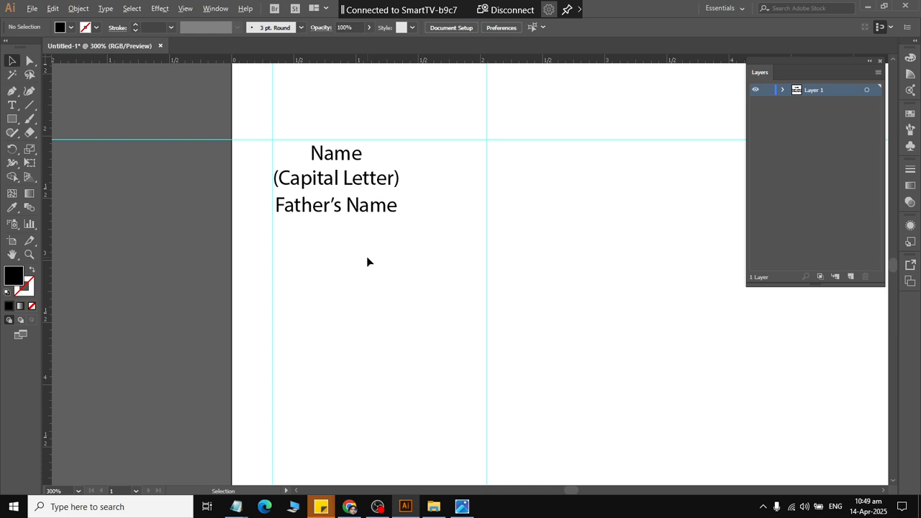
Check the reference form, duplicate the "Father's Name" label directly below, and change the copy's text to "Mother's Name".
{"action": "key", "text": "alt+Tab"}
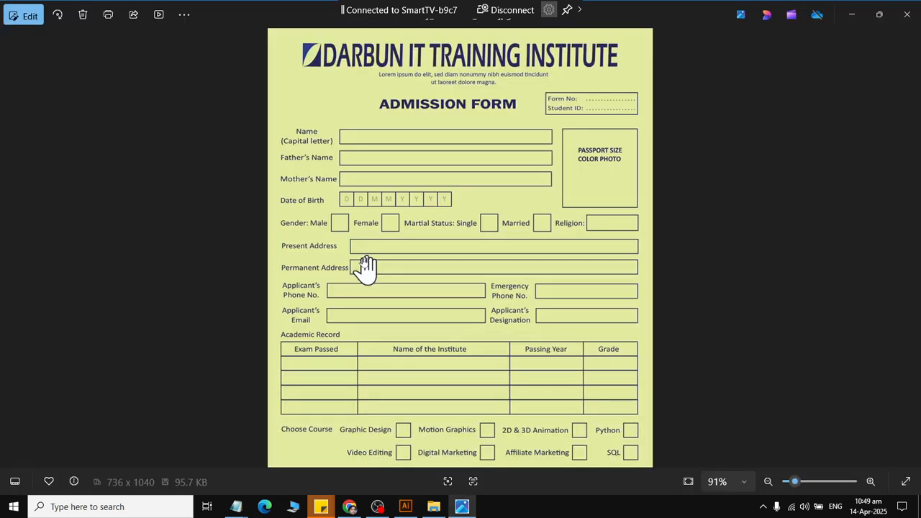
{"action": "key", "text": "alt+Tab"}
{"action": "left_click_drag", "start_coordinate": [316, 213], "coordinate": [315, 242]}
{"action": "double_click", "coordinate": [311, 236]}
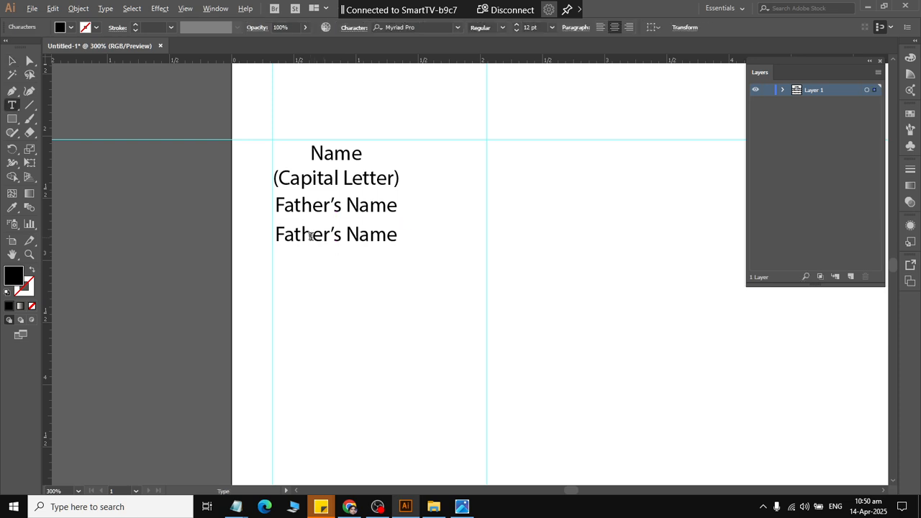
{"action": "type", "text": "Mo"}
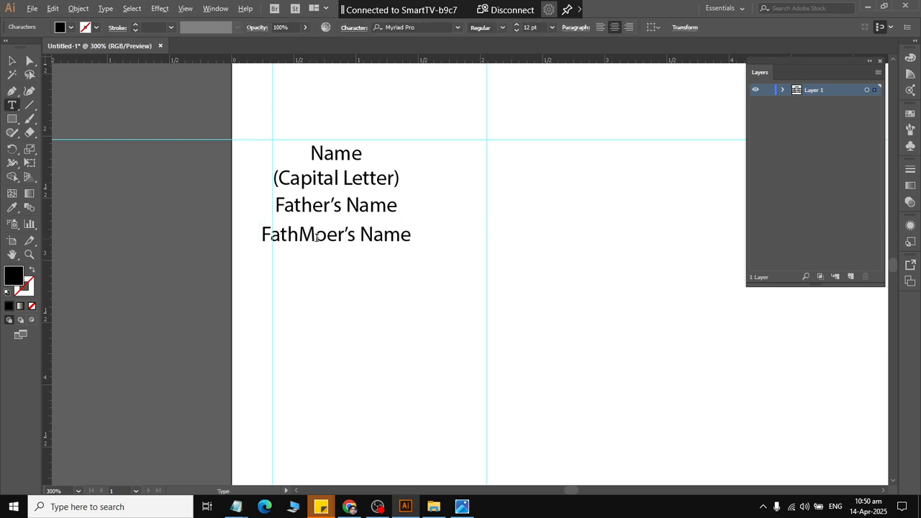
{"action": "type", "text": "t"}
{"action": "key", "text": "ctrl+a"}
{"action": "type", "text": "Mon"}
{"action": "key", "text": "BackSpace"}
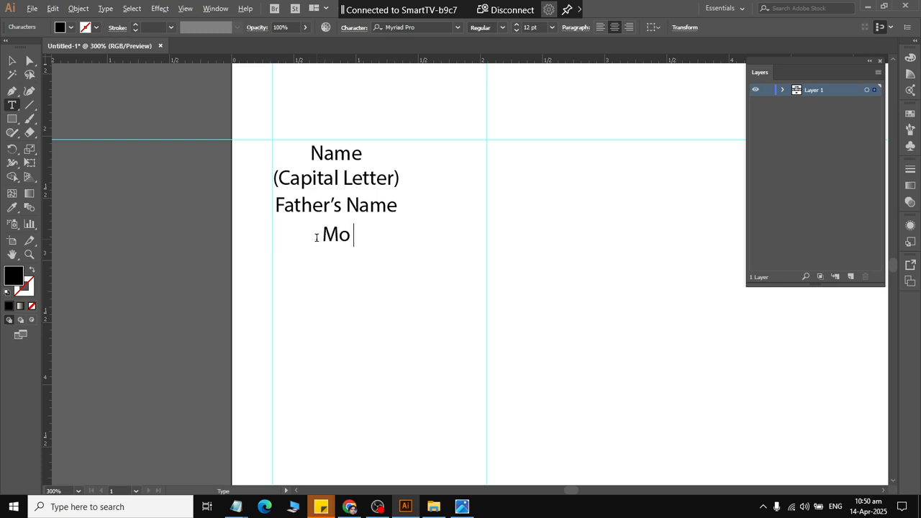
{"action": "type", "text": "thers"}
{"action": "key", "text": "BackSpace"}
{"action": "type", "text": "'s Name"}
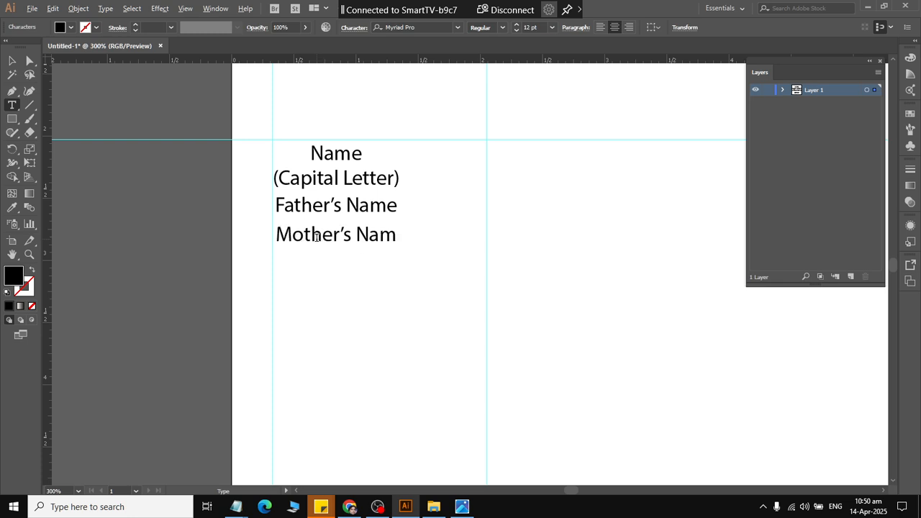
{"action": "left_click", "coordinate": [13, 62]}
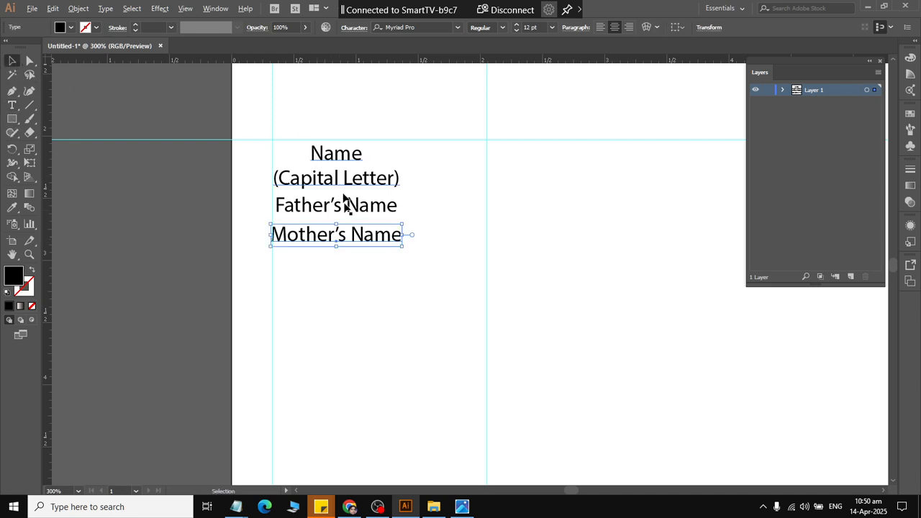
Check the reference form, duplicate the "Mother's Name" label directly below, and change the copy's text to "Date of Birth".
{"action": "key", "text": "alt+Tab"}
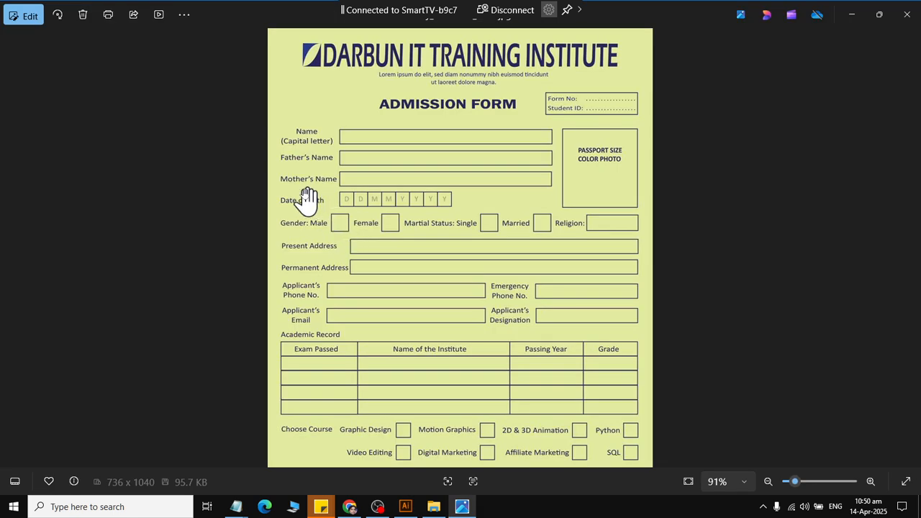
{"action": "key", "text": "alt+Tab"}
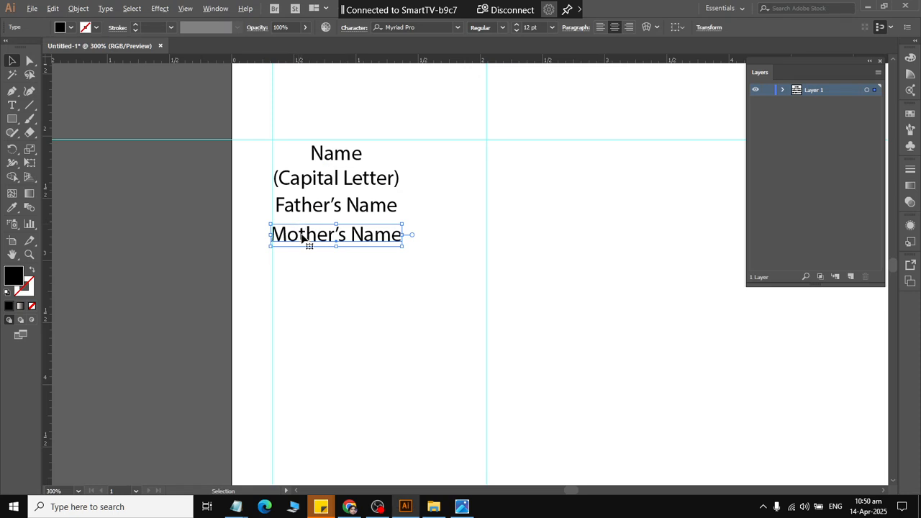
{"action": "left_click_drag", "start_coordinate": [305, 238], "coordinate": [303, 265]}
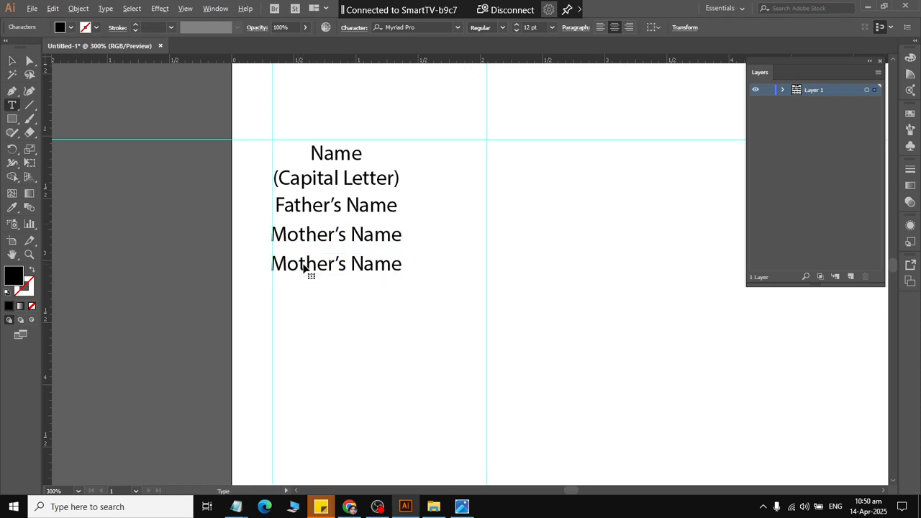
{"action": "triple_click", "coordinate": [303, 265]}
{"action": "type", "text": "Date of Birth"}
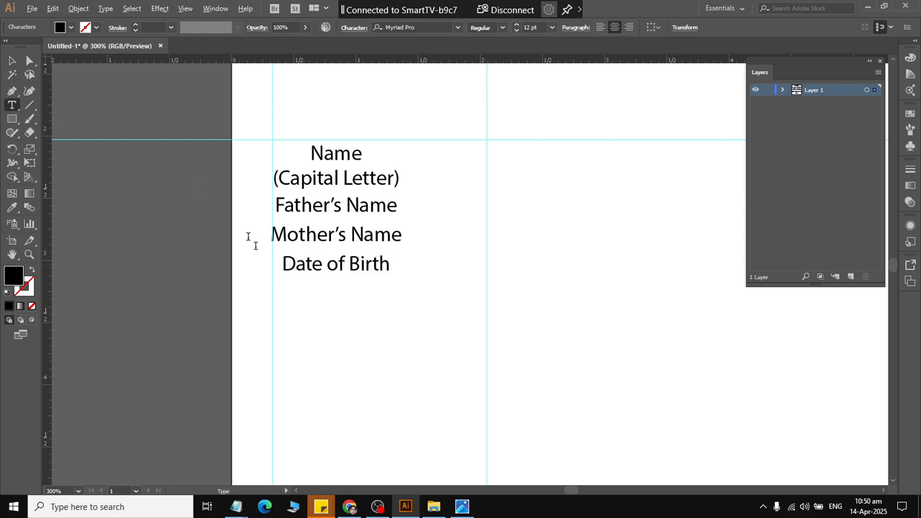
{"action": "left_click", "coordinate": [12, 61]}
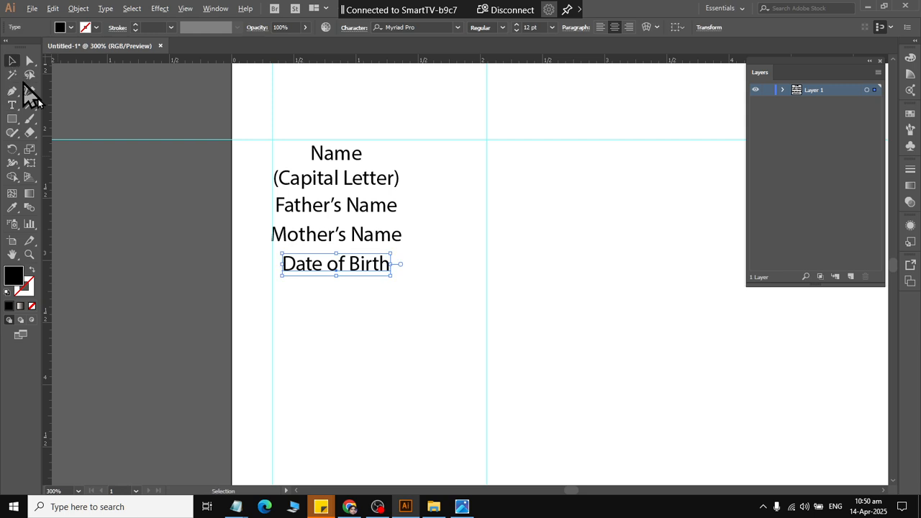
Try left-aligning the paragraph text of all the field labels, and undo the change.
{"action": "left_click_drag", "start_coordinate": [333, 153], "coordinate": [334, 155]}
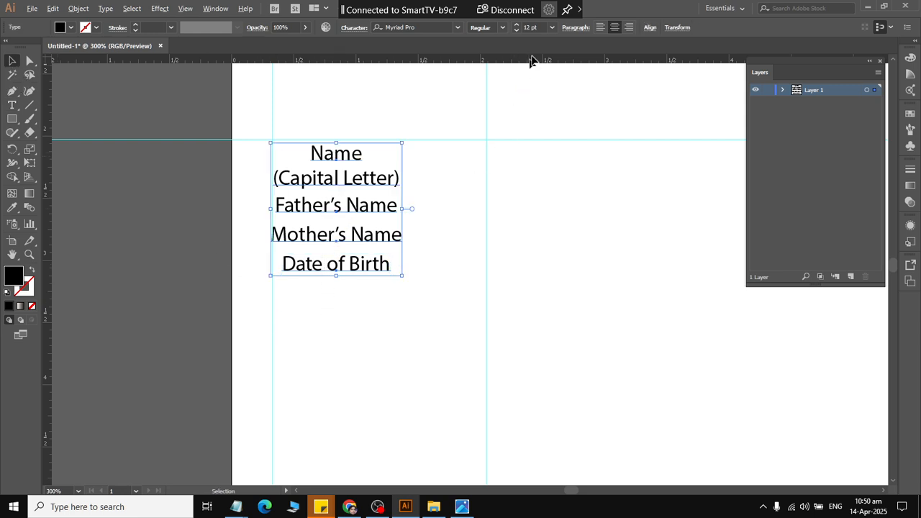
{"action": "left_click", "coordinate": [600, 27]}
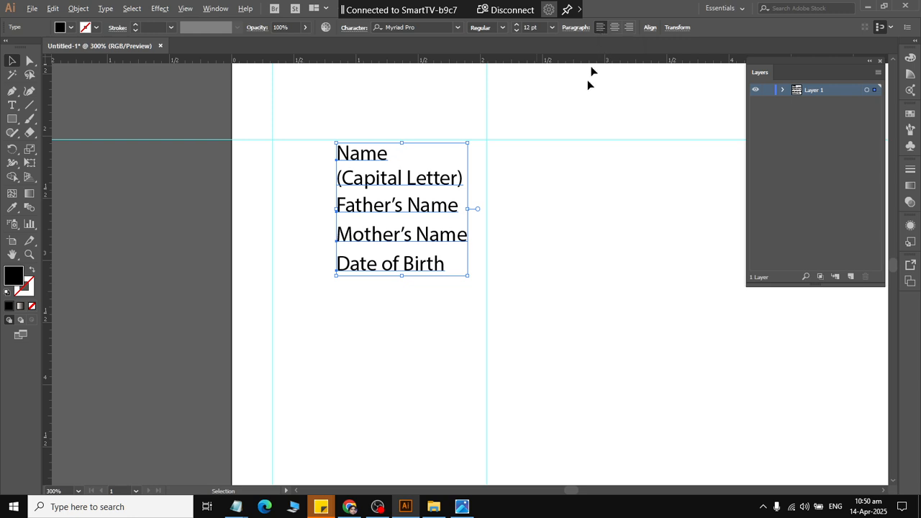
{"action": "key", "text": "ctrl+shift+c"}
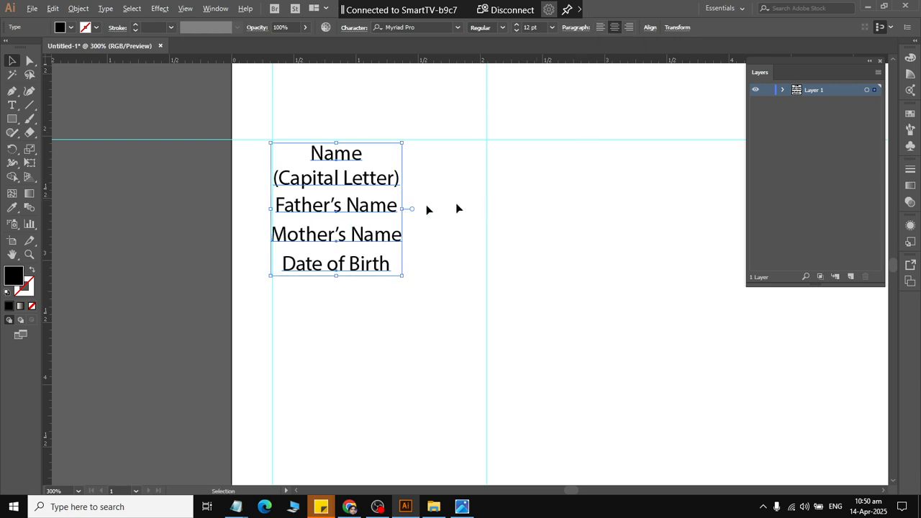
{"action": "left_click", "coordinate": [258, 170]}
{"action": "left_click_drag", "start_coordinate": [255, 163], "coordinate": [252, 277]}
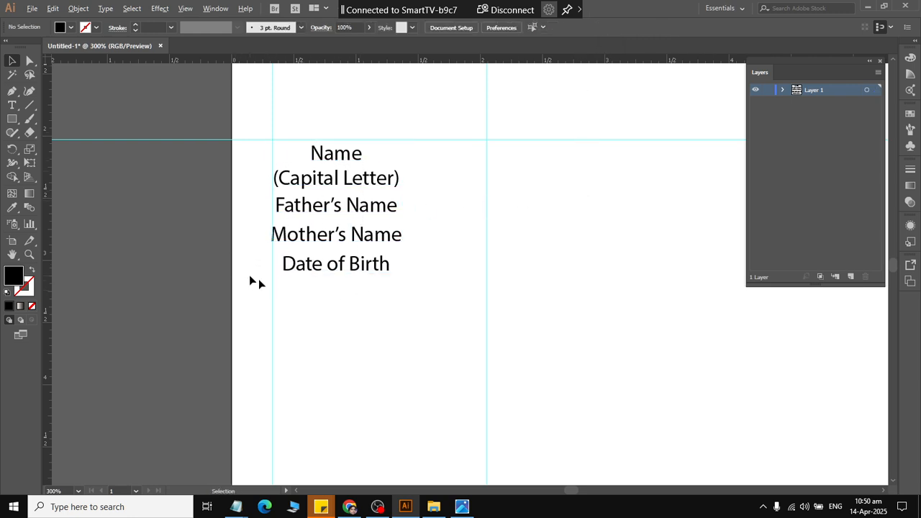
Align the left edges of all labels to "Date of Birth" as key object, and nudge them left to the margin guide.
{"action": "left_click_drag", "start_coordinate": [344, 293], "coordinate": [335, 152]}
{"action": "left_click", "coordinate": [286, 264]}
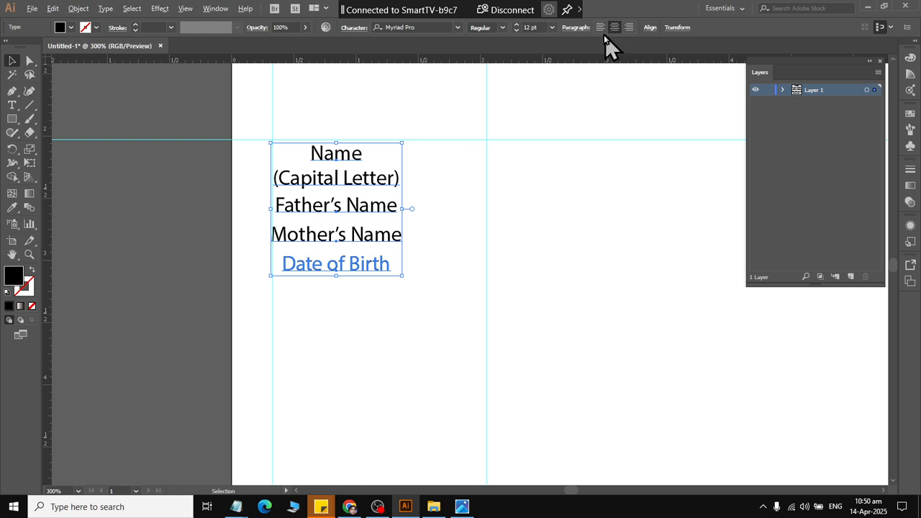
{"action": "left_click", "coordinate": [650, 27]}
{"action": "left_click", "coordinate": [533, 57]}
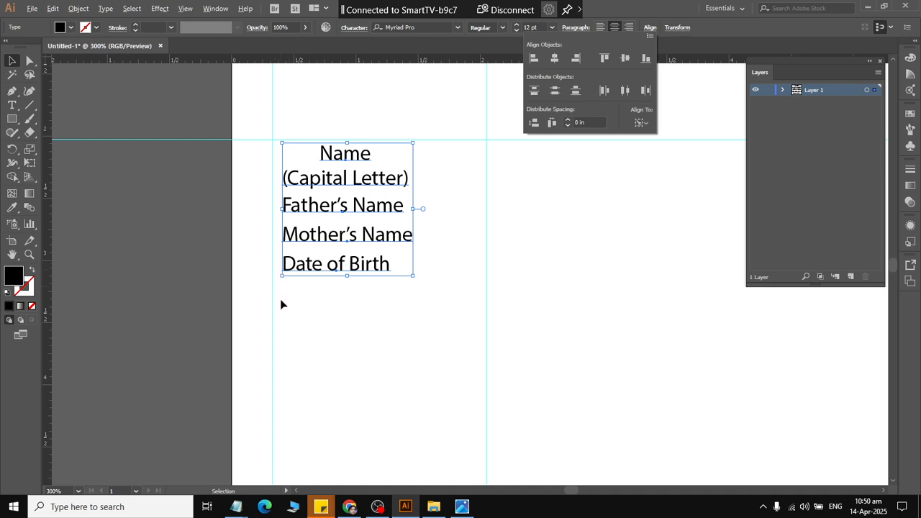
{"action": "key", "text": "Left"}
{"action": "key", "text": "Left"}
{"action": "key", "text": "Left"}
{"action": "key", "text": "Left"}
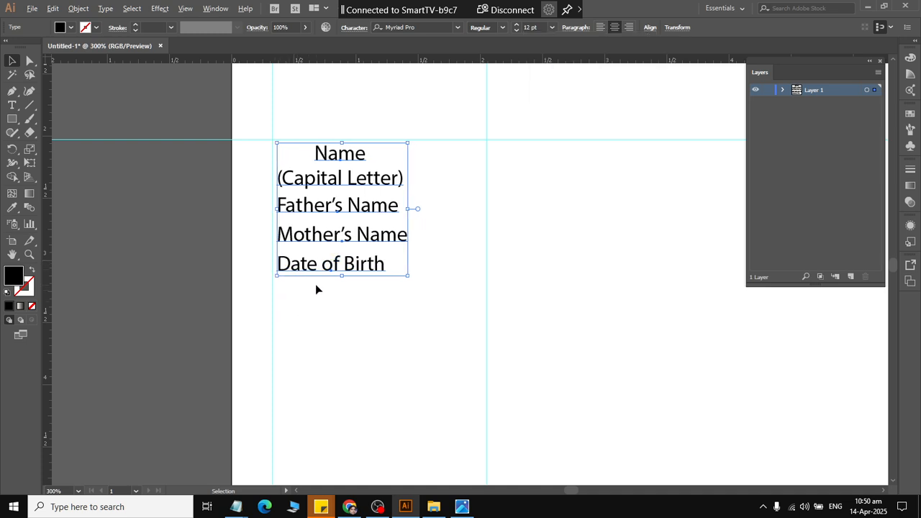
{"action": "left_click", "coordinate": [317, 289]}
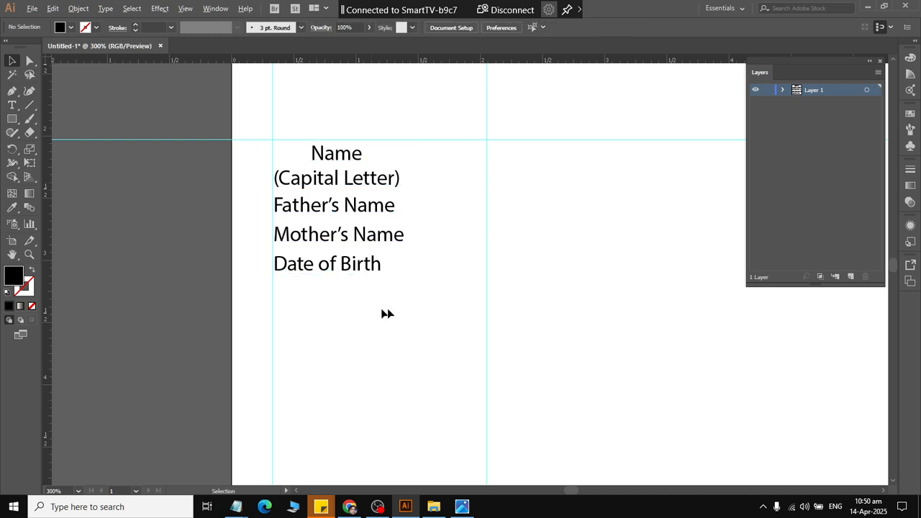
Check the reference form, duplicate the "Date of Birth" label directly below, and change the copy's text to "Gender".
{"action": "key", "text": "alt+Tab"}
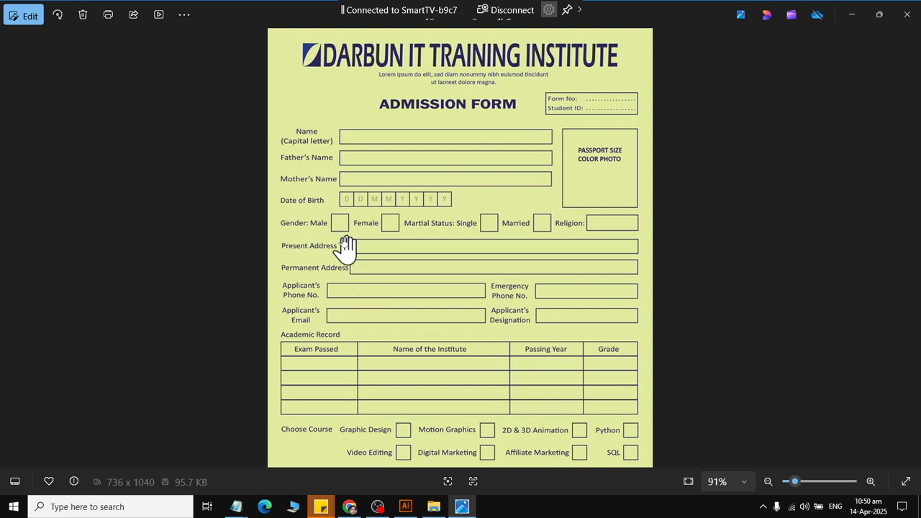
{"action": "key", "text": "alt+Tab"}
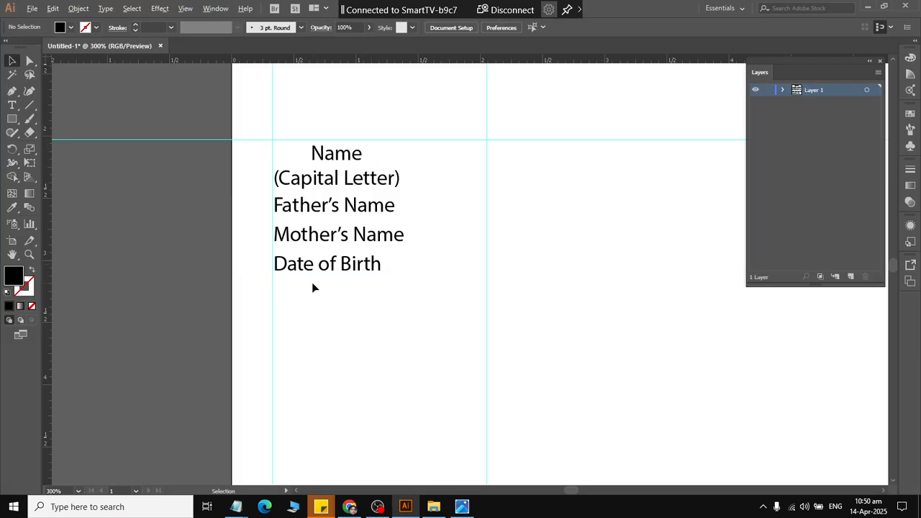
{"action": "left_click_drag", "start_coordinate": [303, 268], "coordinate": [302, 303]}
{"action": "double_click", "coordinate": [302, 302]}
{"action": "triple_click", "coordinate": [297, 295]}
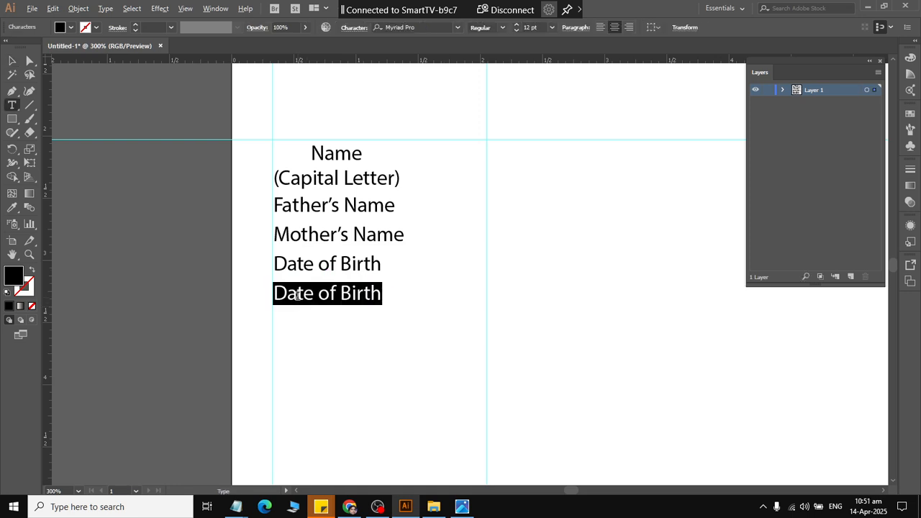
{"action": "type", "text": "Geder"}
{"action": "key", "text": "BackSpace"}
{"action": "key", "text": "BackSpace"}
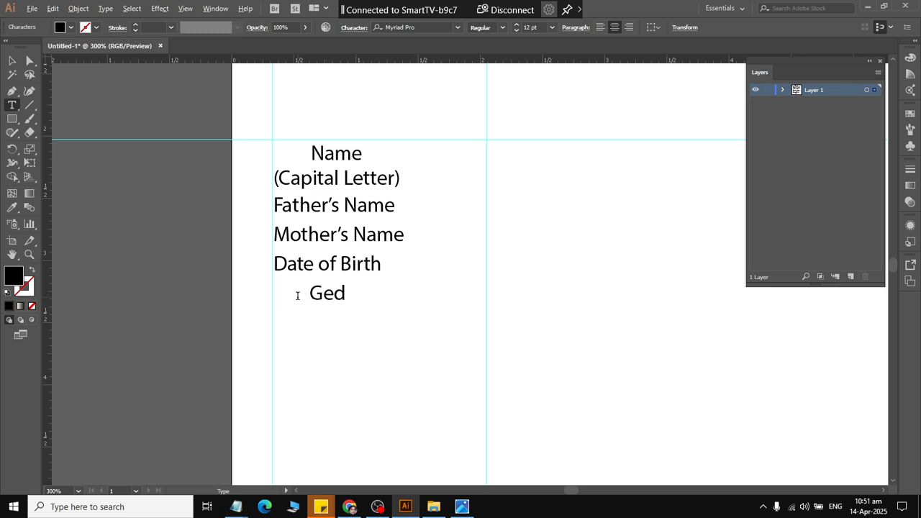
{"action": "key", "text": "BackSpace"}
{"action": "type", "text": "nder"}
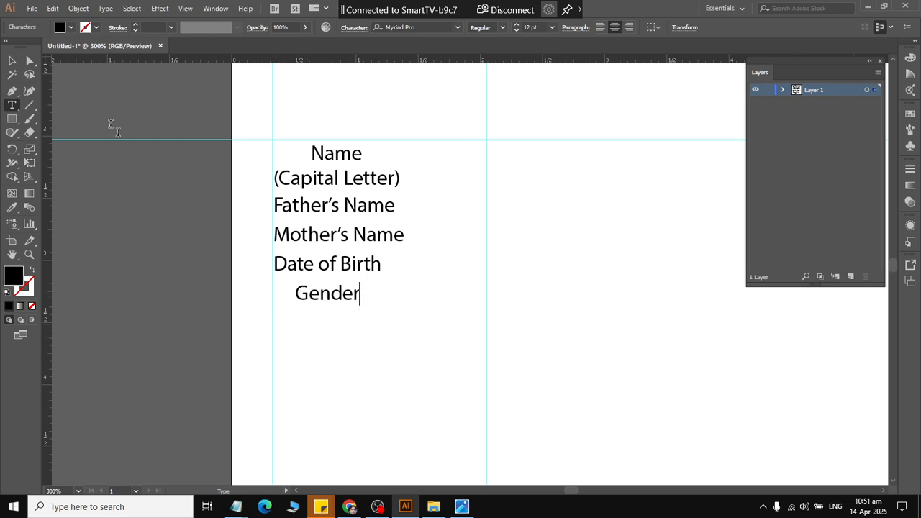
{"action": "left_click", "coordinate": [13, 62]}
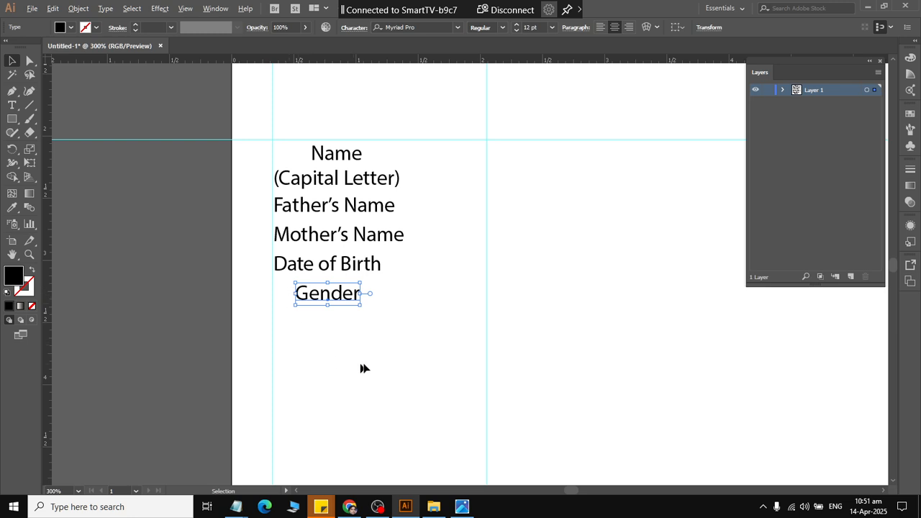
Align the "Gender" label's left edge to the "Date of Birth" label, using "Date of Birth" as key object.
{"action": "left_click_drag", "start_coordinate": [363, 362], "coordinate": [223, 291]}
{"action": "left_click", "coordinate": [541, 198]}
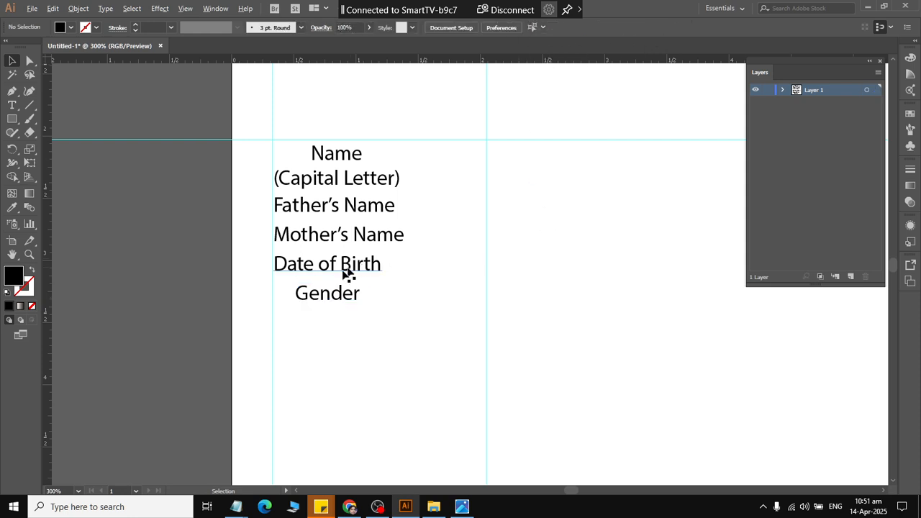
{"action": "left_click", "coordinate": [324, 294]}
{"action": "left_click", "coordinate": [284, 268], "text": "shift"}
{"action": "left_click", "coordinate": [289, 275]}
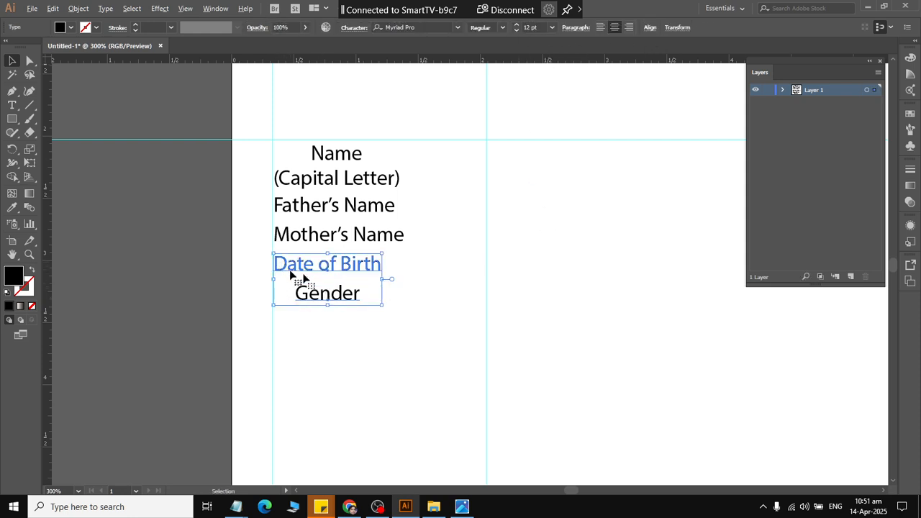
{"action": "left_click", "coordinate": [650, 28]}
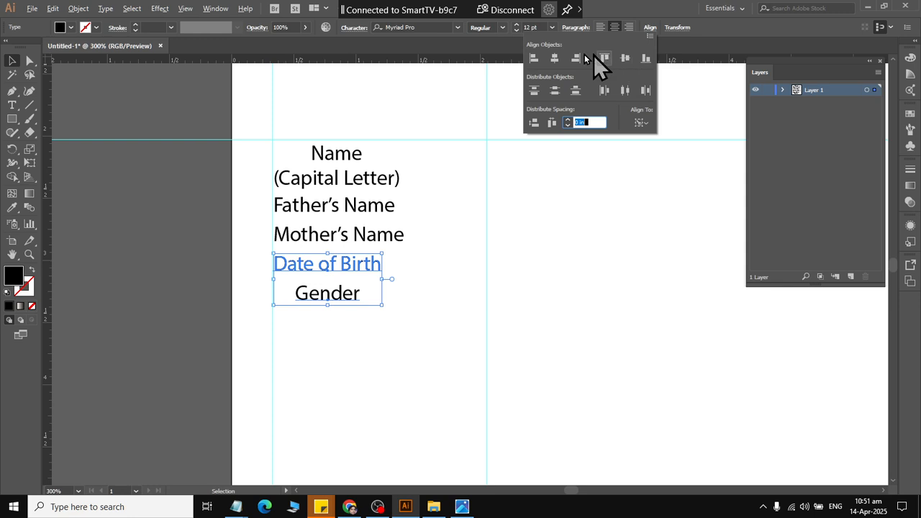
{"action": "left_click", "coordinate": [534, 59]}
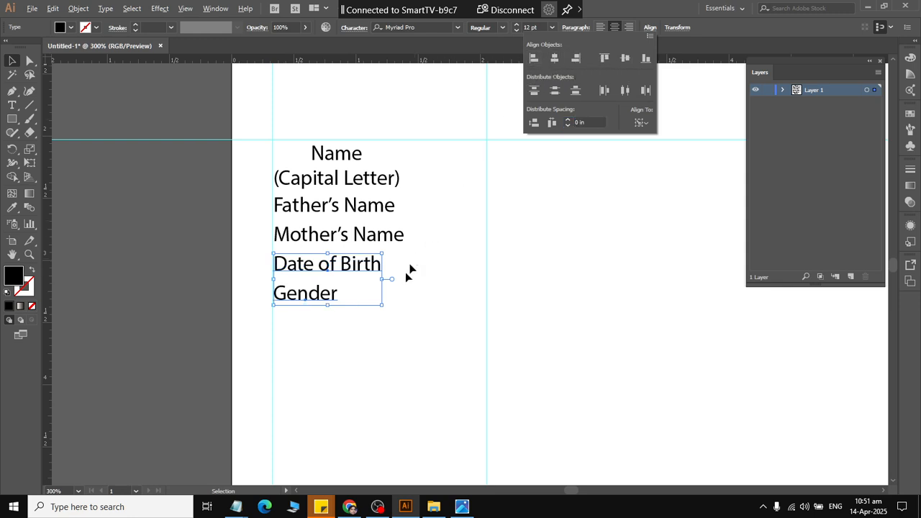
{"action": "left_click", "coordinate": [400, 386]}
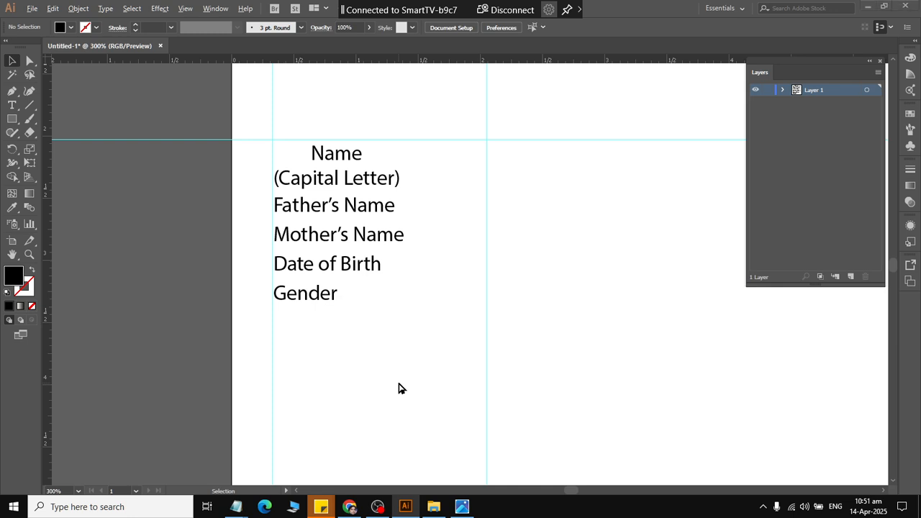
Check the reference form and create a rectangle 4 in wide and 0.5 in high to the right of the field labels.
{"action": "key", "text": "alt+Tab"}
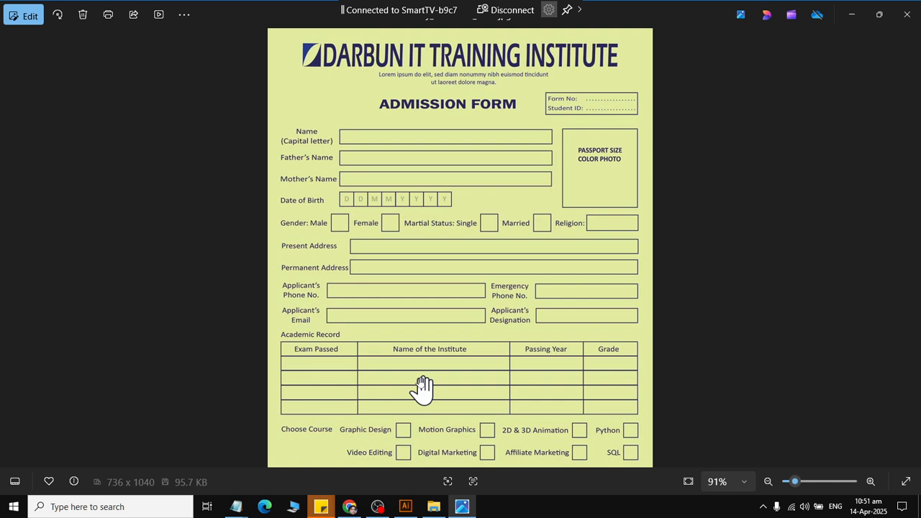
{"action": "key", "text": "alt+Tab"}
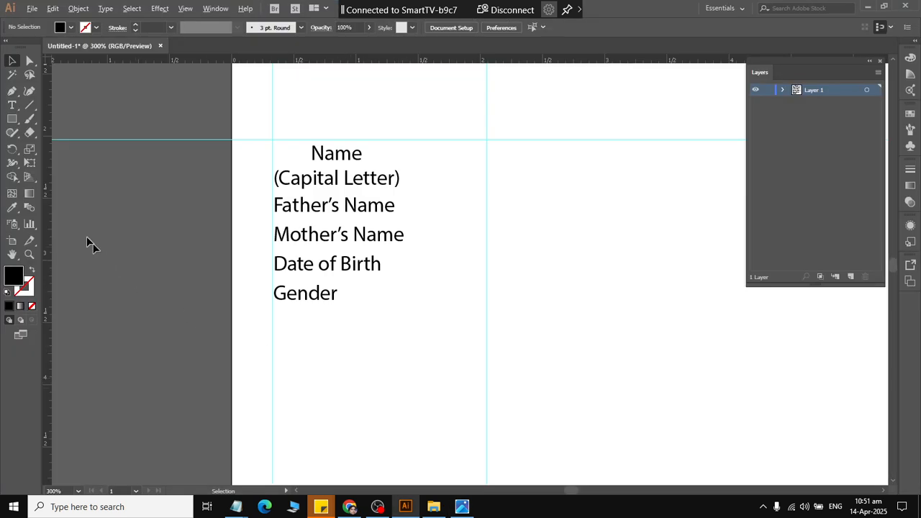
{"action": "left_click", "coordinate": [11, 118]}
{"action": "left_click", "coordinate": [632, 292]}
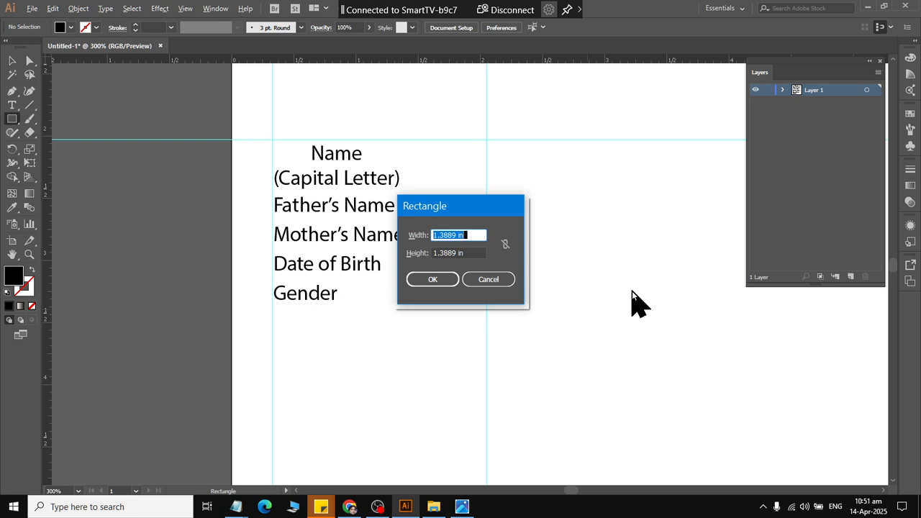
{"action": "type", "text": "15 px"}
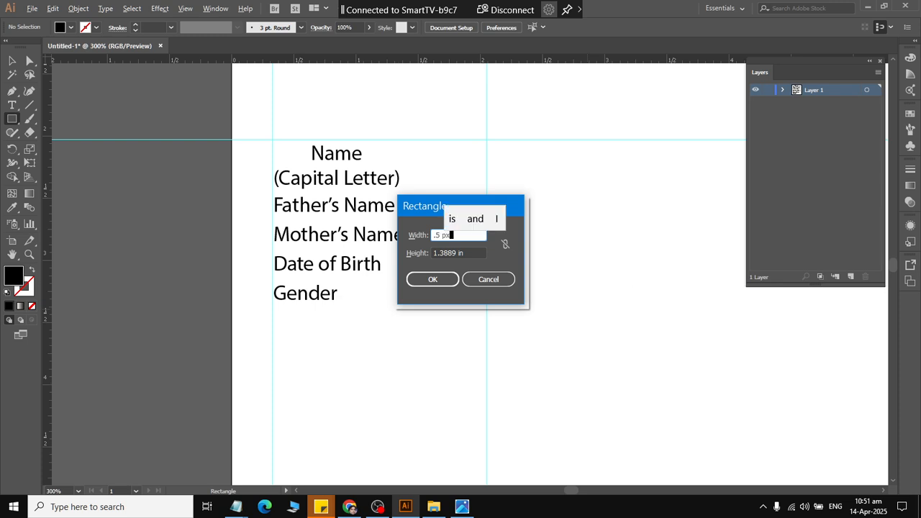
{"action": "key", "text": "BackSpace"}
{"action": "key", "text": "BackSpace"}
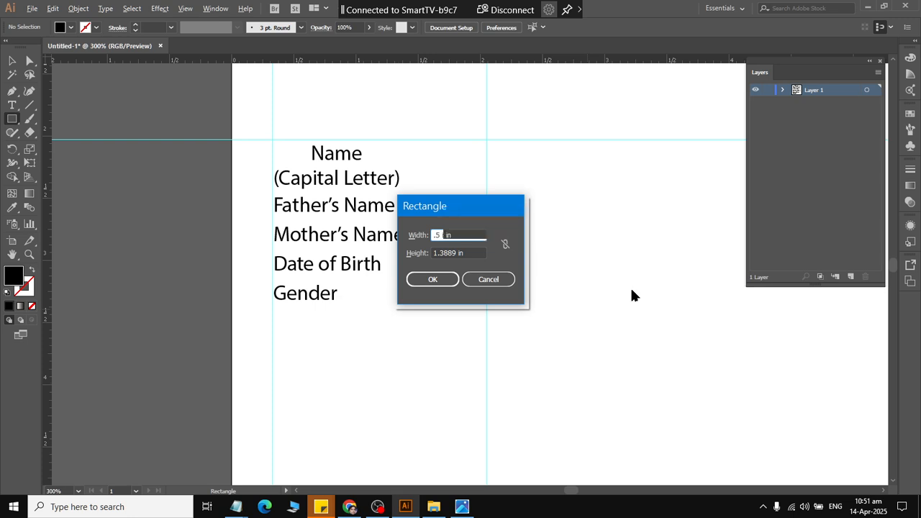
{"action": "key", "text": "Tab"}
{"action": "type", "text": "4"}
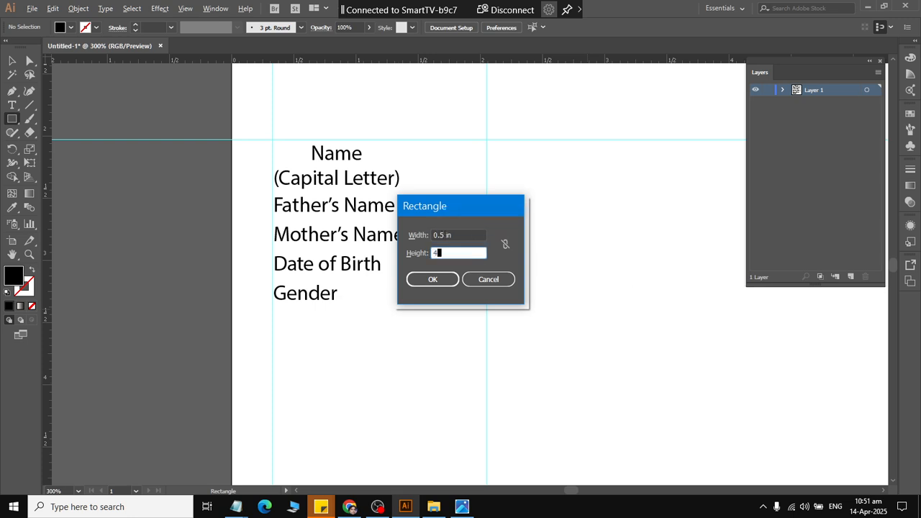
{"action": "type", "text": " in"}
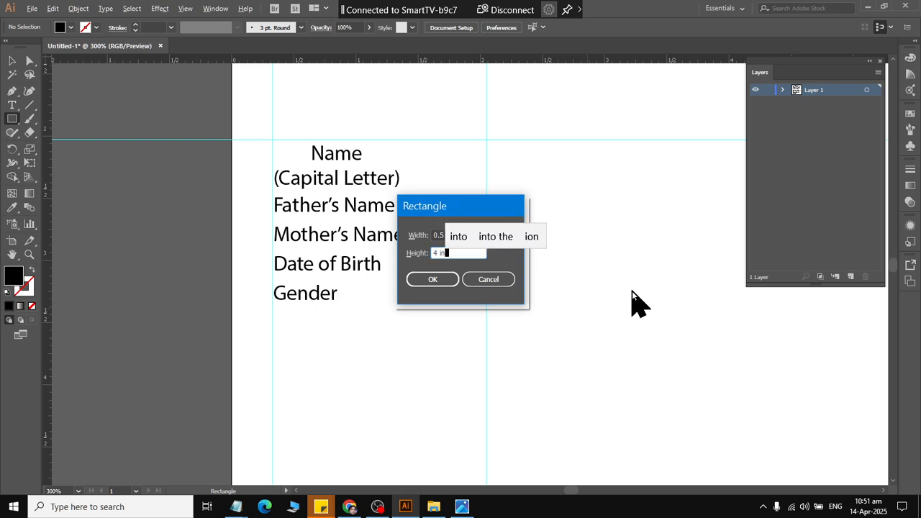
{"action": "double_click", "coordinate": [445, 252]}
{"action": "type", "text": "0."}
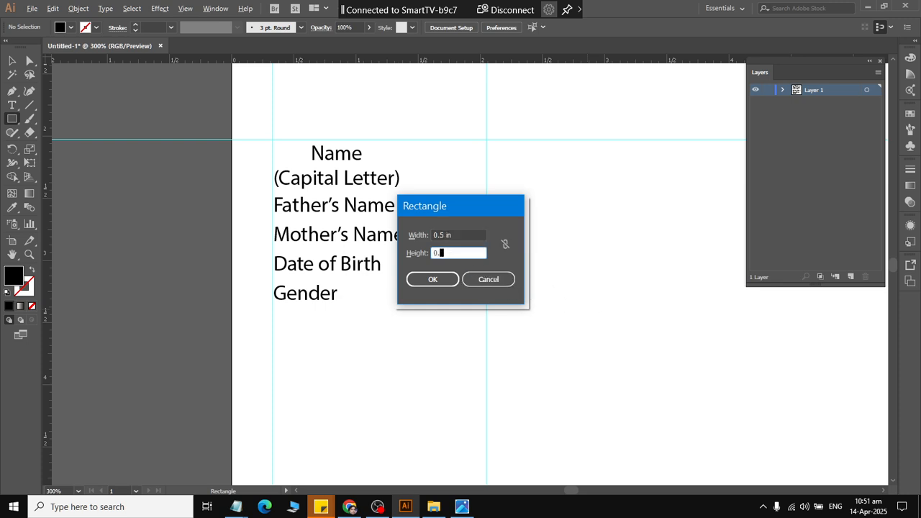
{"action": "type", "text": "5 in"}
{"action": "key", "text": "Tab"}
{"action": "type", "text": "4 in"}
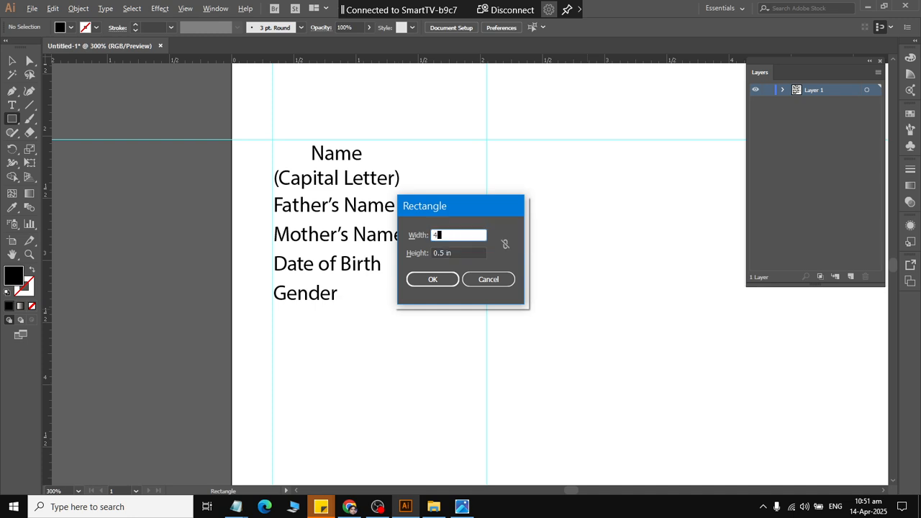
{"action": "left_click", "coordinate": [441, 280]}
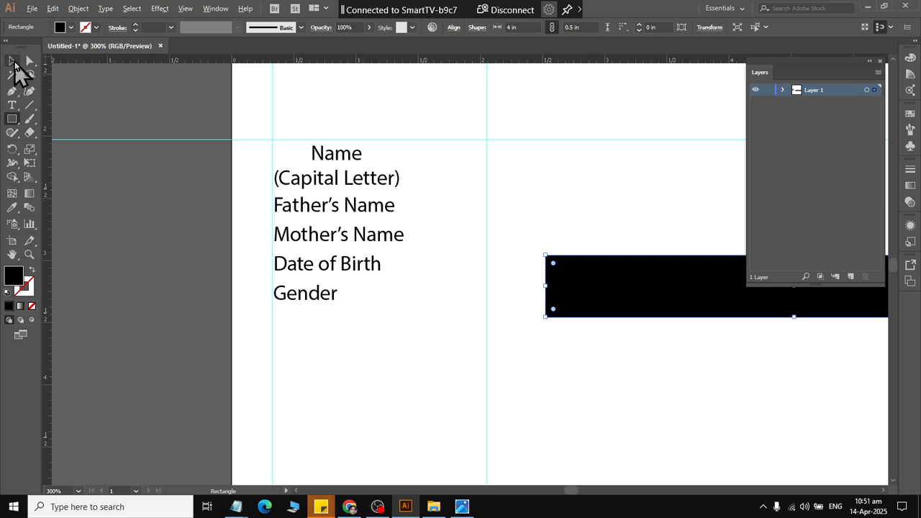
{"action": "left_click", "coordinate": [12, 62]}
{"action": "scroll", "coordinate": [514, 245], "scroll_direction": "right", "scroll_amount": 4}
{"action": "scroll", "coordinate": [515, 245], "scroll_direction": "left", "scroll_amount": 3}
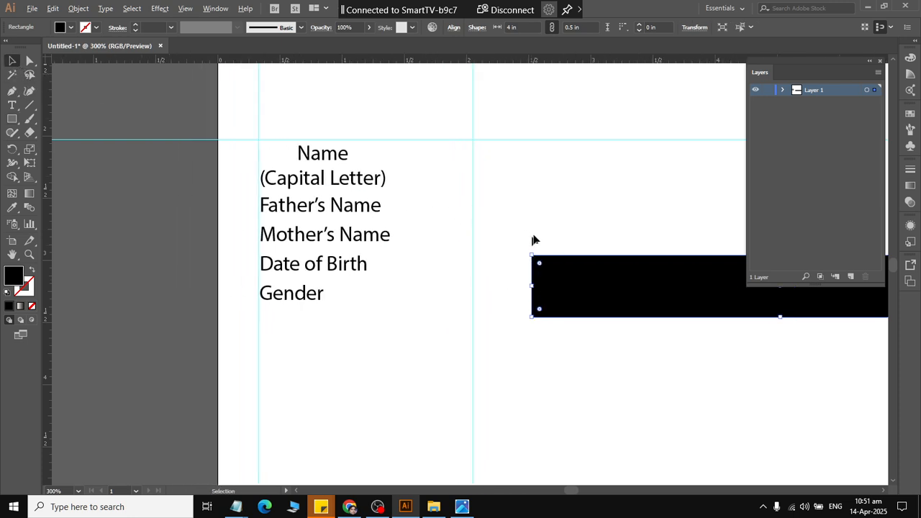
Move the black rectangle up beside the "Name (Capital Letter)" label, with its top edge on the horizontal guide.
{"action": "left_click", "coordinate": [534, 236]}
{"action": "left_click", "coordinate": [556, 304]}
{"action": "key", "text": "ctrl+0"}
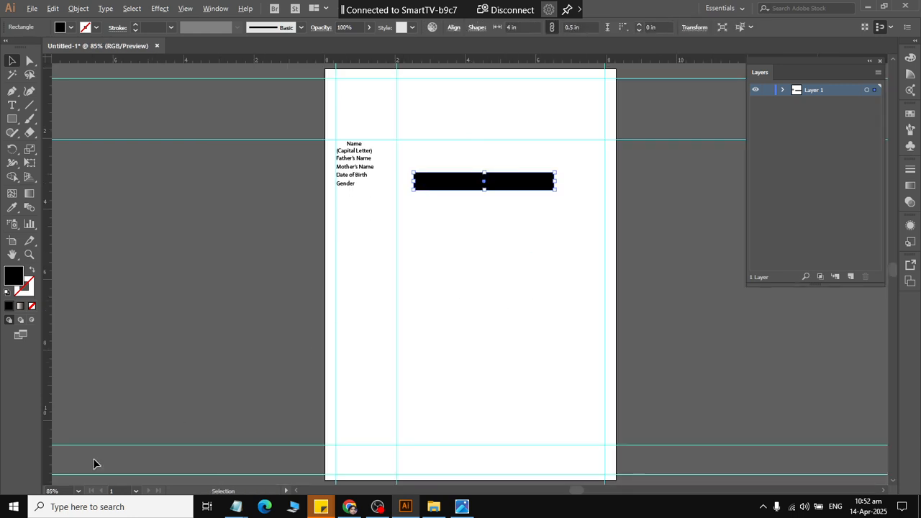
{"action": "left_click", "coordinate": [66, 489]}
{"action": "type", "text": "10"}
{"action": "key", "text": "BackSpace"}
{"action": "key", "text": "BackSpace"}
{"action": "key", "text": "BackSpace"}
{"action": "key", "text": "BackSpace"}
{"action": "type", "text": "100"}
{"action": "key", "text": "Return"}
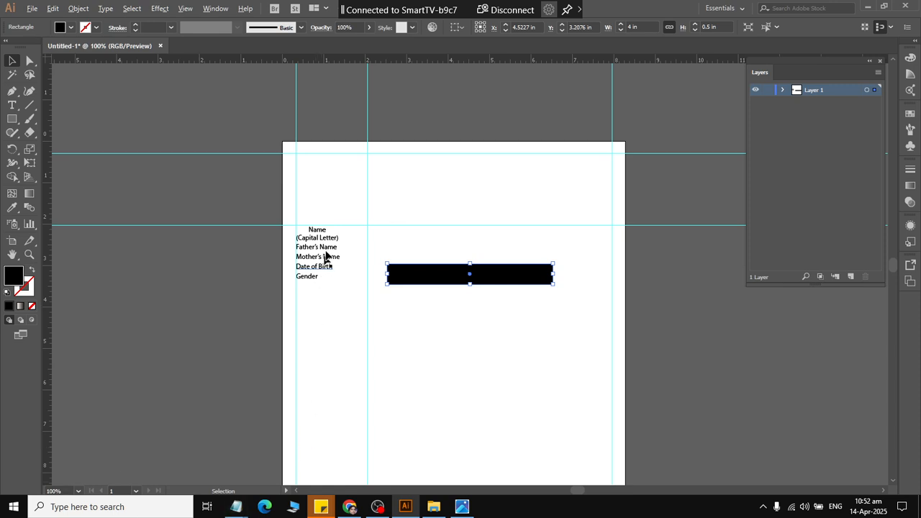
{"action": "left_click_drag", "start_coordinate": [416, 275], "coordinate": [379, 238]}
{"action": "scroll", "coordinate": [391, 211], "scroll_direction": "up", "scroll_amount": 3}
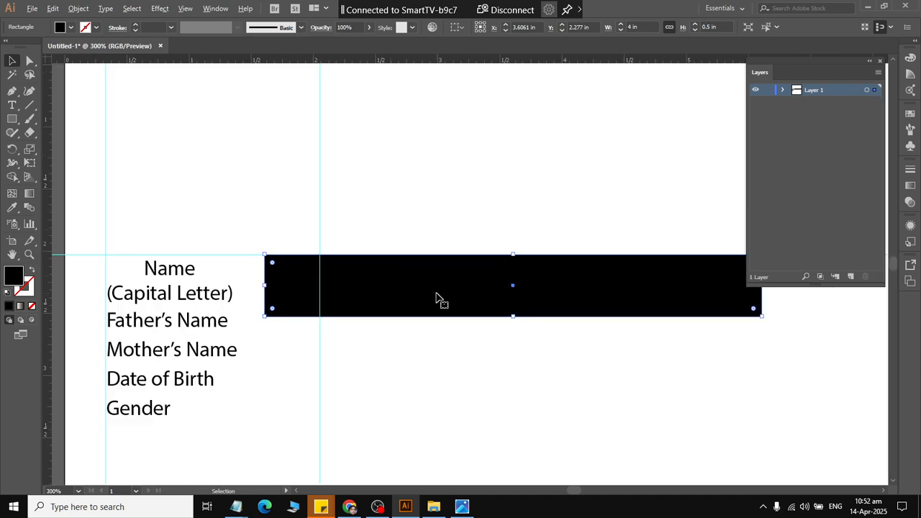
Try to reduce the rectangle's size with its width and height proportions linked, and undo the resize.
{"action": "left_click", "coordinate": [583, 289]}
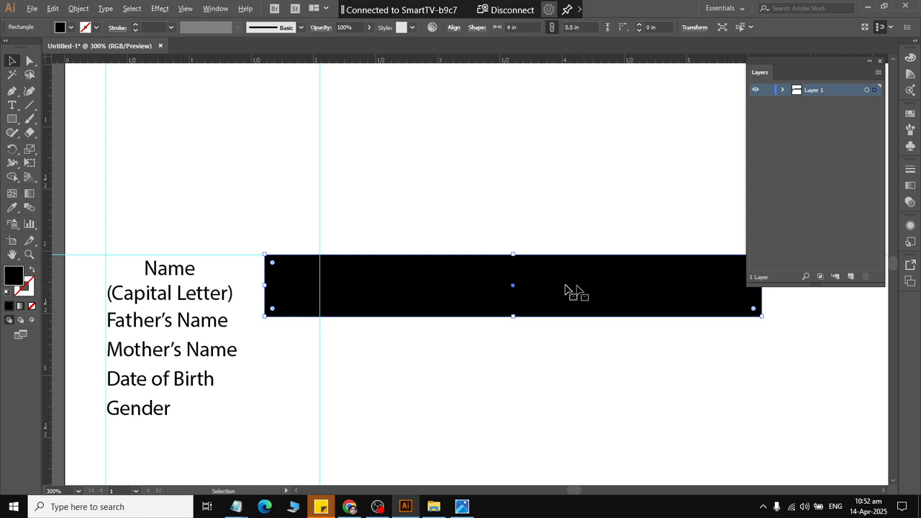
{"action": "left_click", "coordinate": [508, 362]}
{"action": "left_click", "coordinate": [505, 301]}
{"action": "left_click", "coordinate": [590, 25]}
{"action": "left_click_drag", "start_coordinate": [589, 25], "coordinate": [510, 21]}
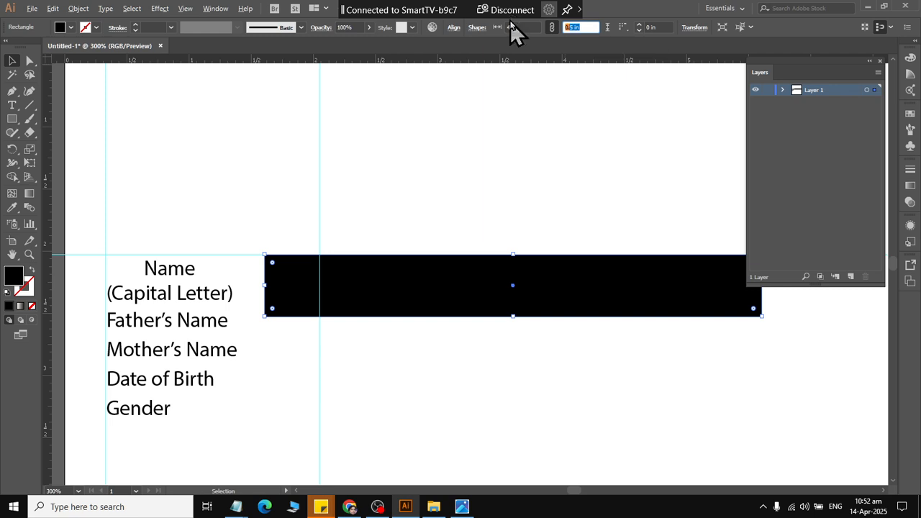
{"action": "type", "text": "1"}
{"action": "key", "text": "Return"}
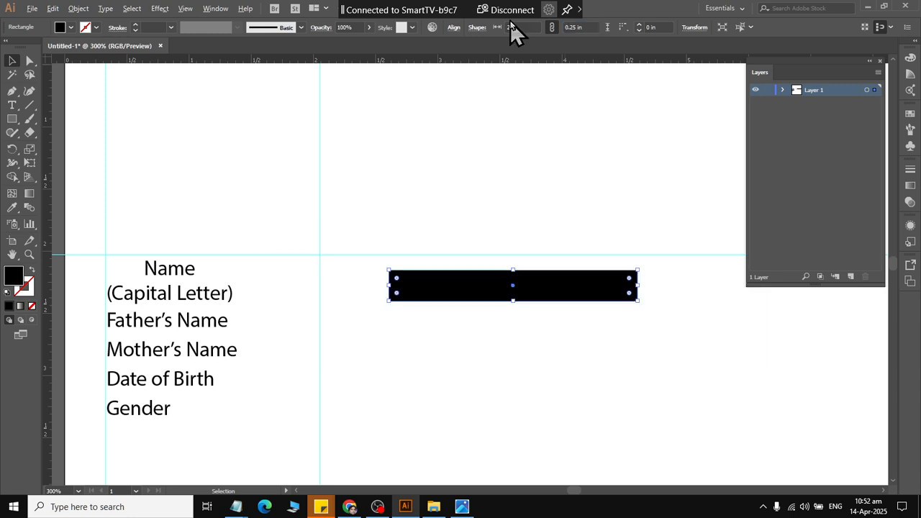
{"action": "key", "text": "ctrl+z"}
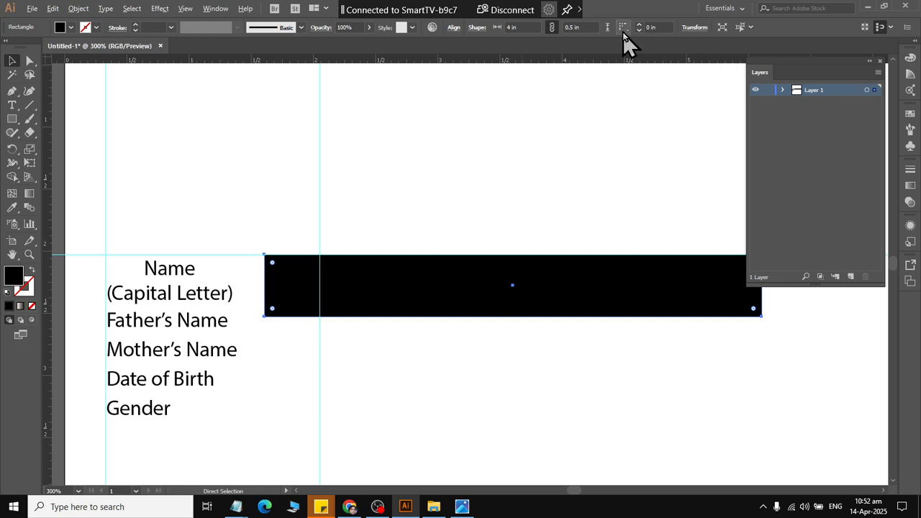
Unlink the rectangle's width and height proportions and set its height to 0.25 in.
{"action": "left_click", "coordinate": [551, 28]}
{"action": "key", "text": "v"}
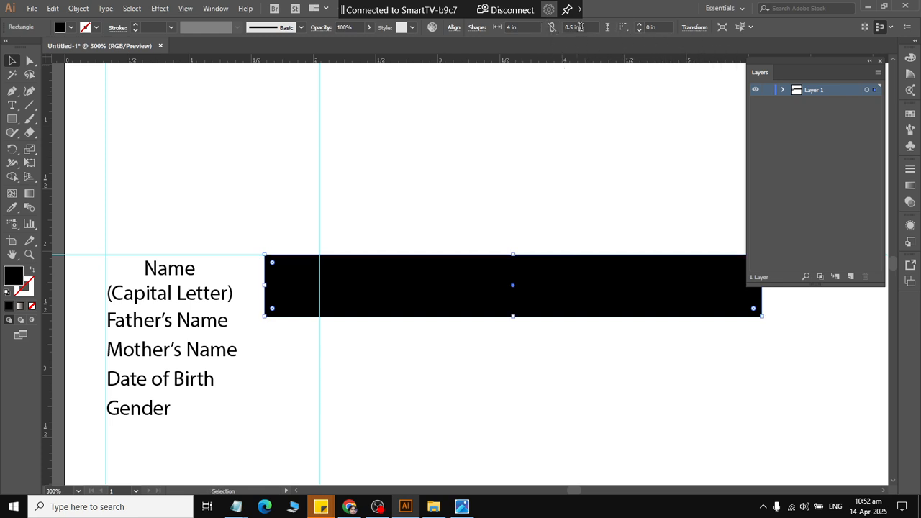
{"action": "left_click", "coordinate": [580, 26]}
{"action": "type", "text": "0."}
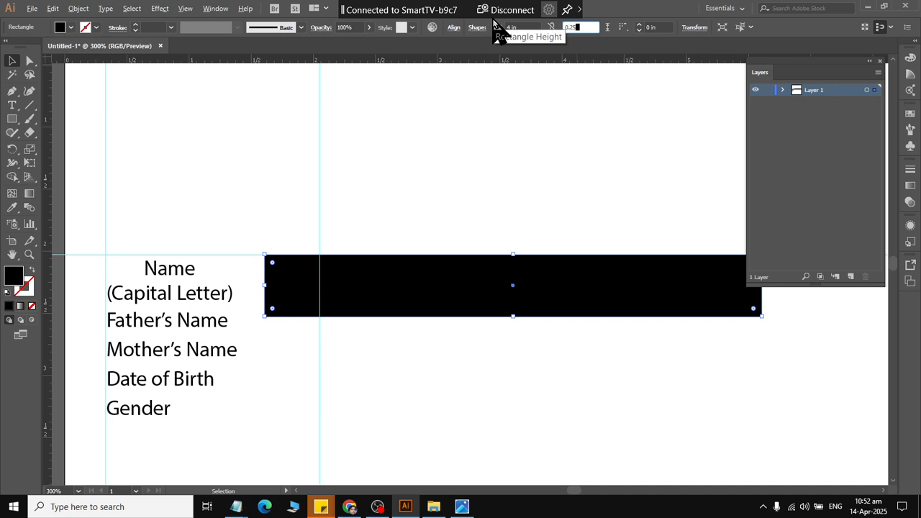
{"action": "type", "text": "25"}
{"action": "key", "text": "Return"}
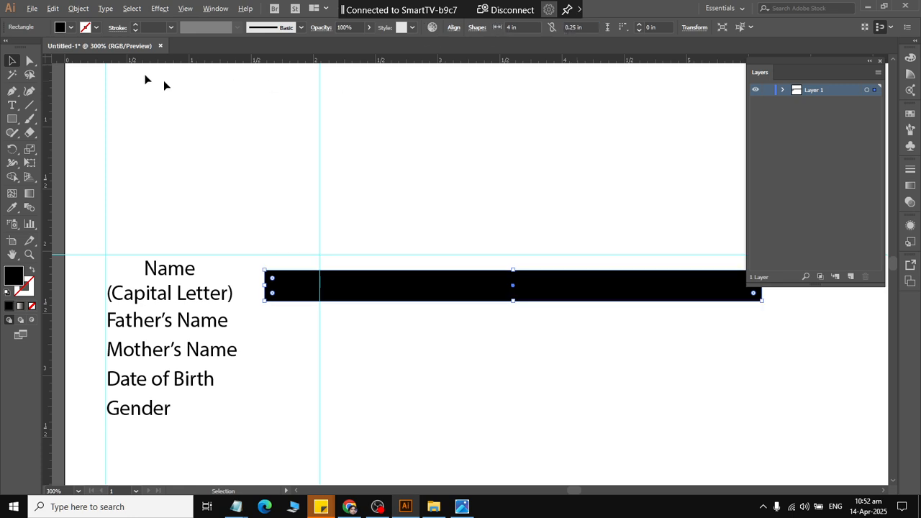
{"action": "left_click", "coordinate": [367, 328]}
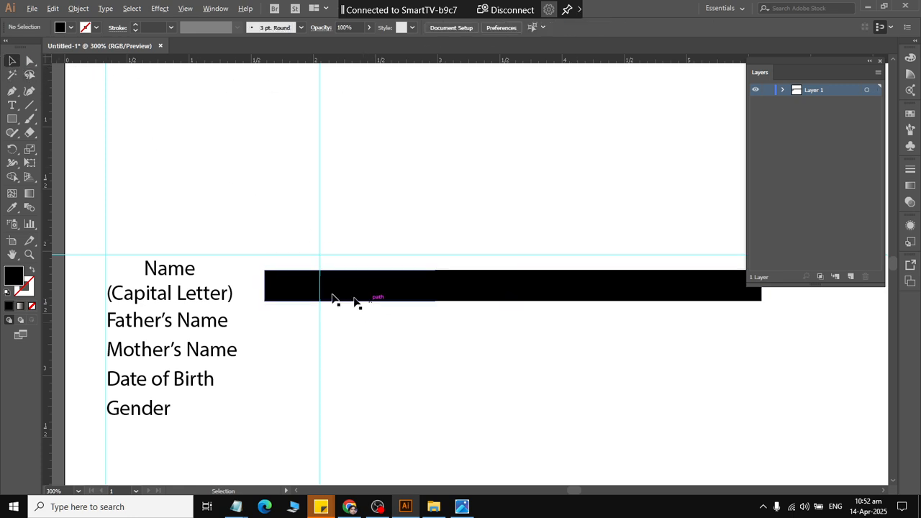
Check the reference form and try center-aligning the rectangle with the "Name (Capital Letter)" label.
{"action": "left_click", "coordinate": [219, 292]}
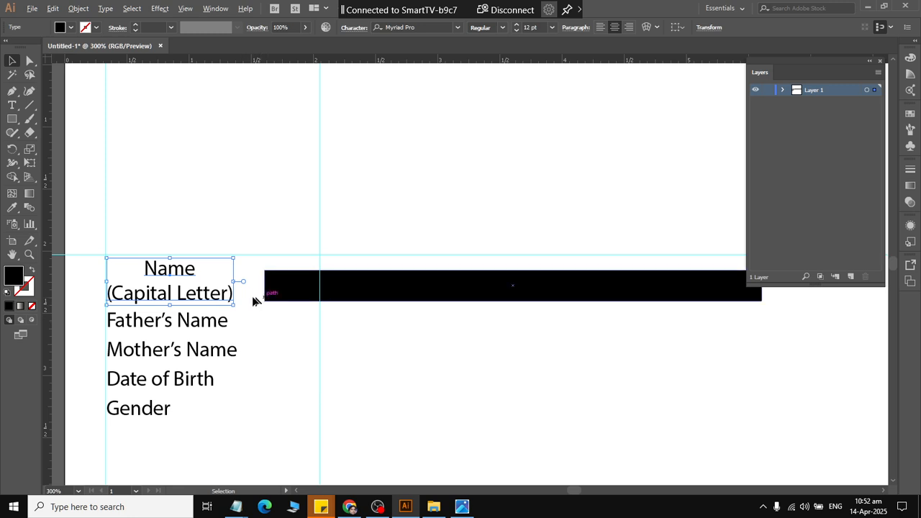
{"action": "left_click", "coordinate": [285, 300], "text": "shift"}
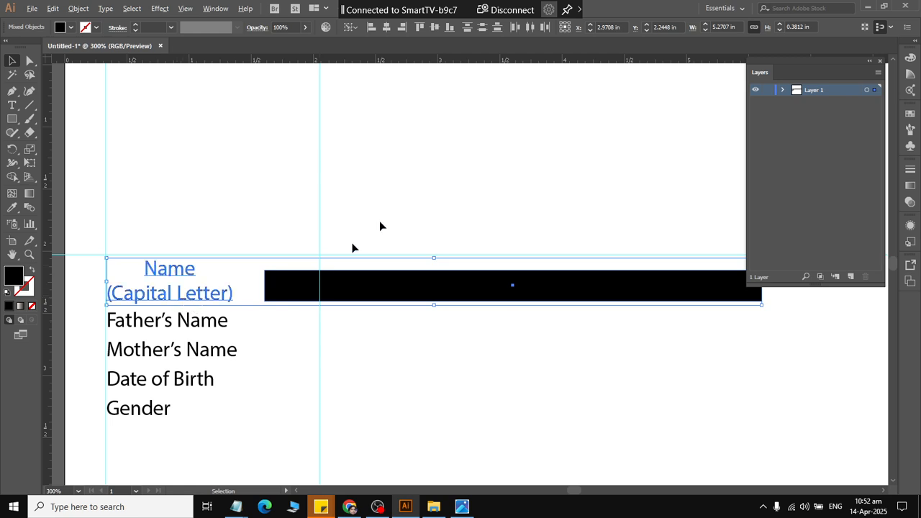
{"action": "key", "text": "alt+Tab"}
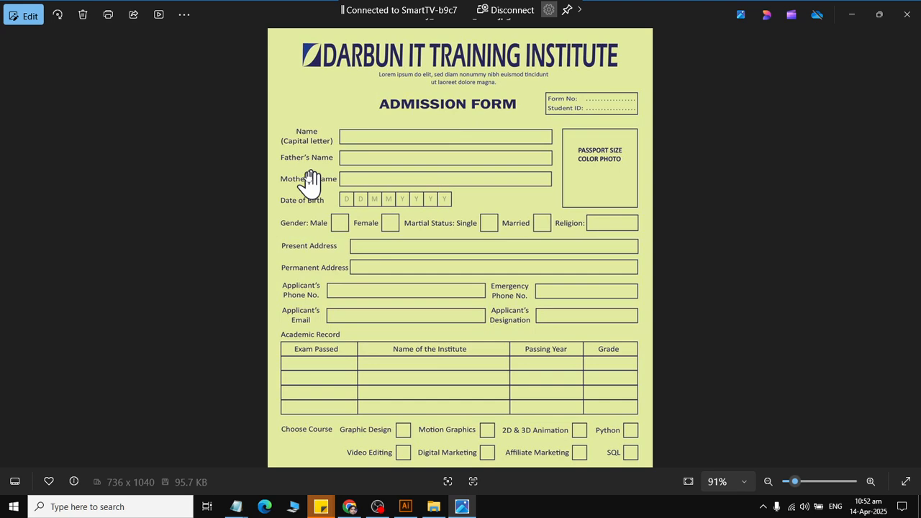
{"action": "key", "text": "alt+Tab"}
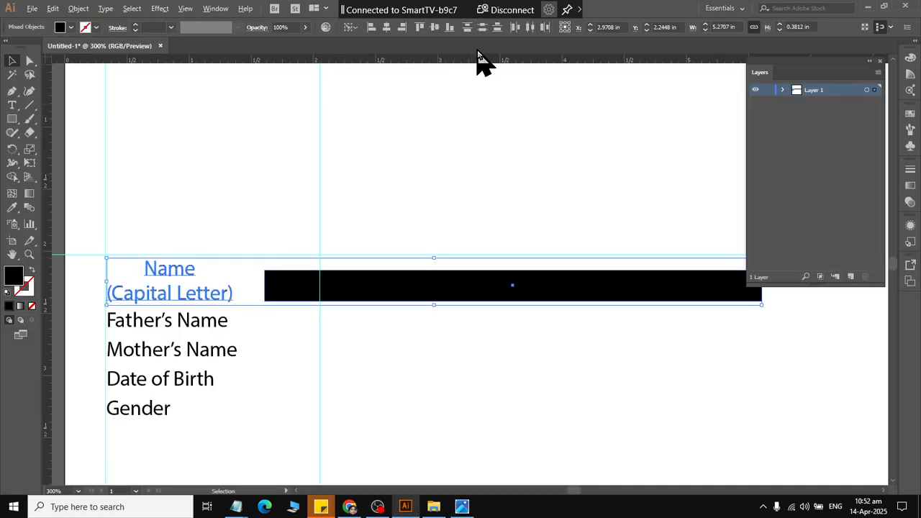
{"action": "left_click", "coordinate": [384, 32]}
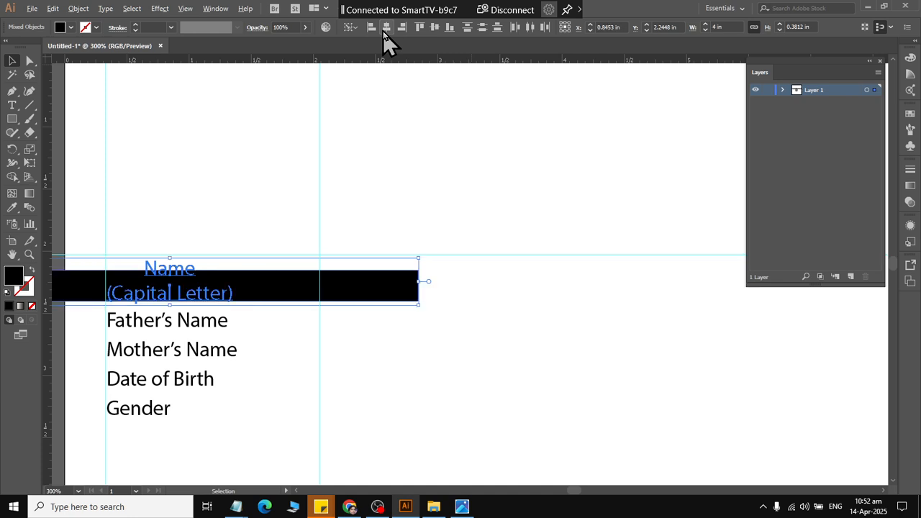
{"action": "key", "text": "ctrl+z"}
{"action": "left_click", "coordinate": [435, 28]}
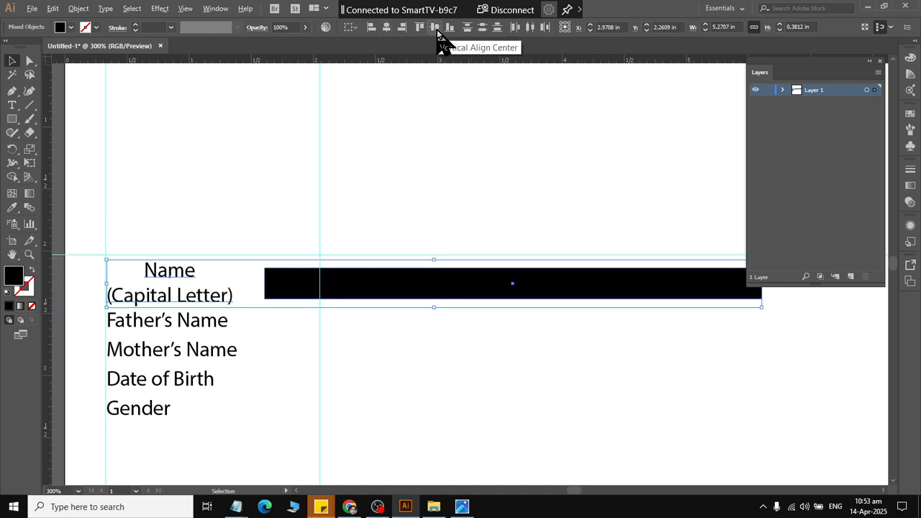
{"action": "left_click", "coordinate": [257, 214]}
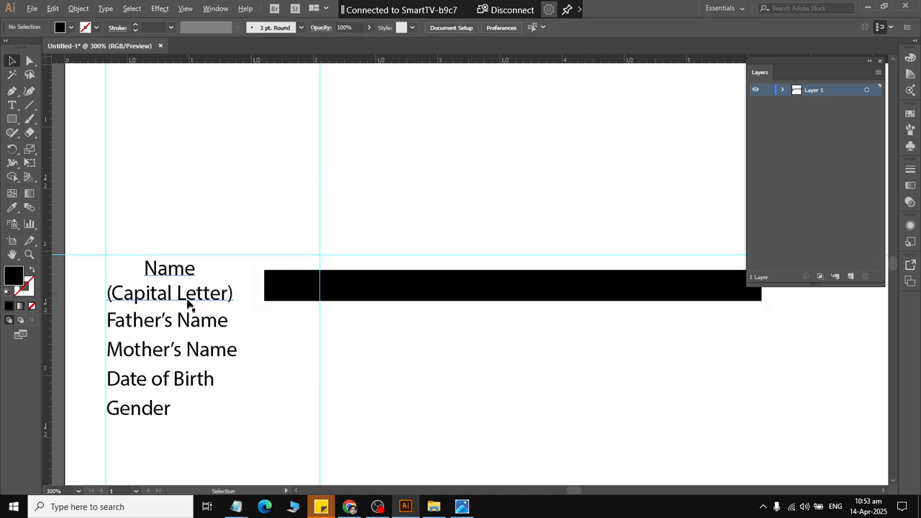
Vertically center the rectangle on the "Name (Capital Letter)" label, using the label as key object.
{"action": "left_click", "coordinate": [211, 297]}
{"action": "left_click", "coordinate": [323, 295], "text": "shift"}
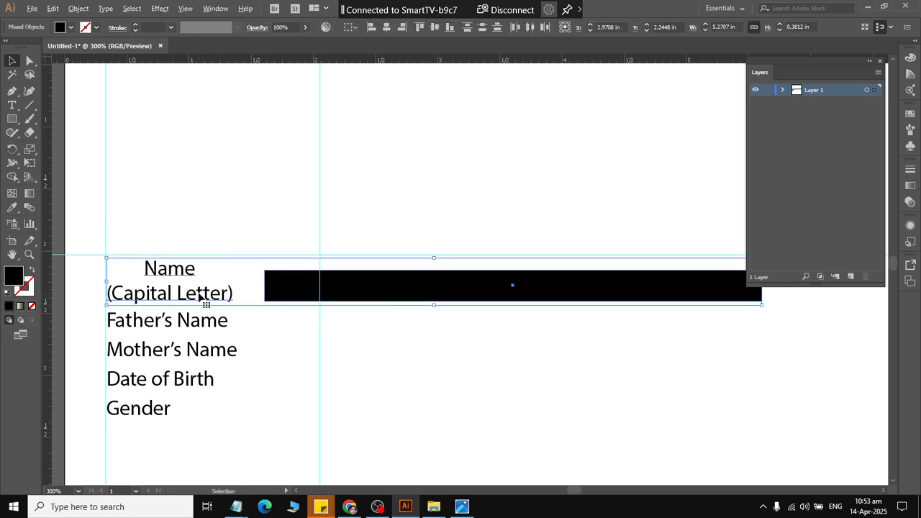
{"action": "left_click", "coordinate": [221, 290]}
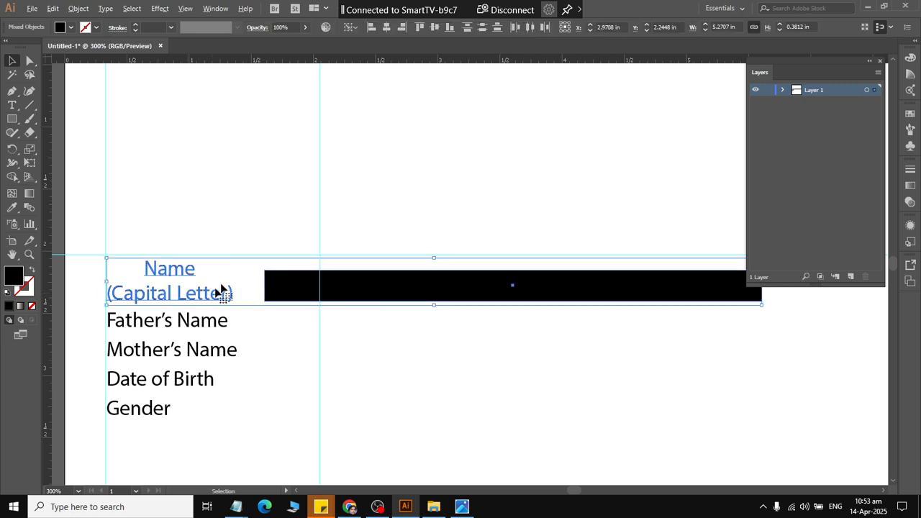
{"action": "left_click", "coordinate": [435, 28]}
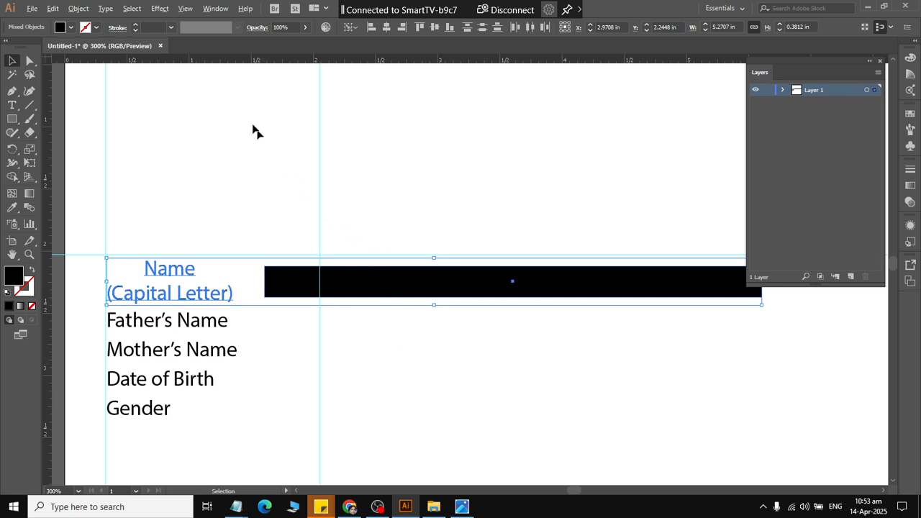
Swap fill and stroke on the rectangle alone, giving it no fill and a black 1 pt outline.
{"action": "left_click", "coordinate": [32, 272]}
{"action": "key", "text": "ctrl+z"}
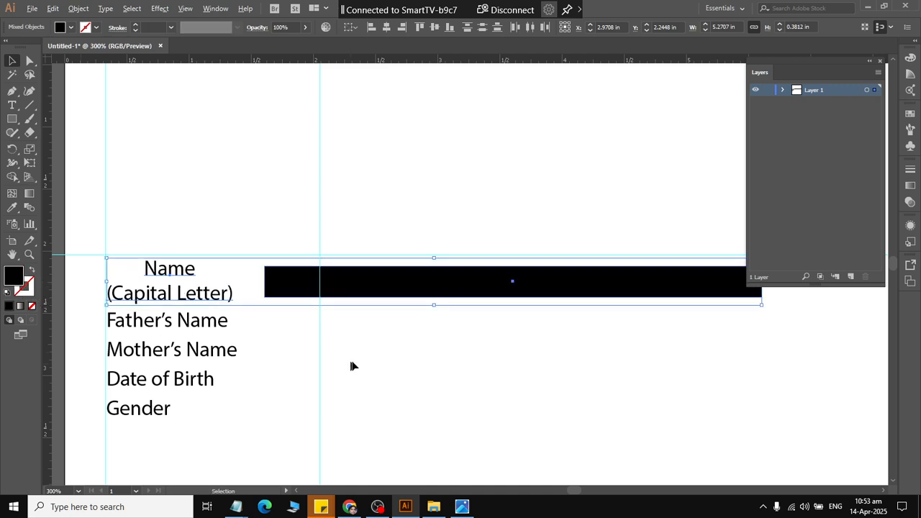
{"action": "left_click", "coordinate": [352, 362]}
{"action": "left_click", "coordinate": [374, 283]}
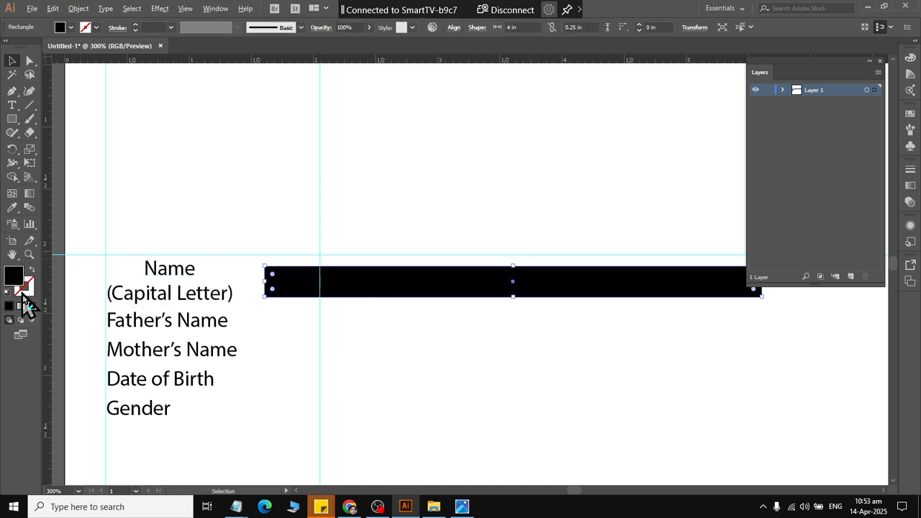
{"action": "left_click", "coordinate": [31, 271]}
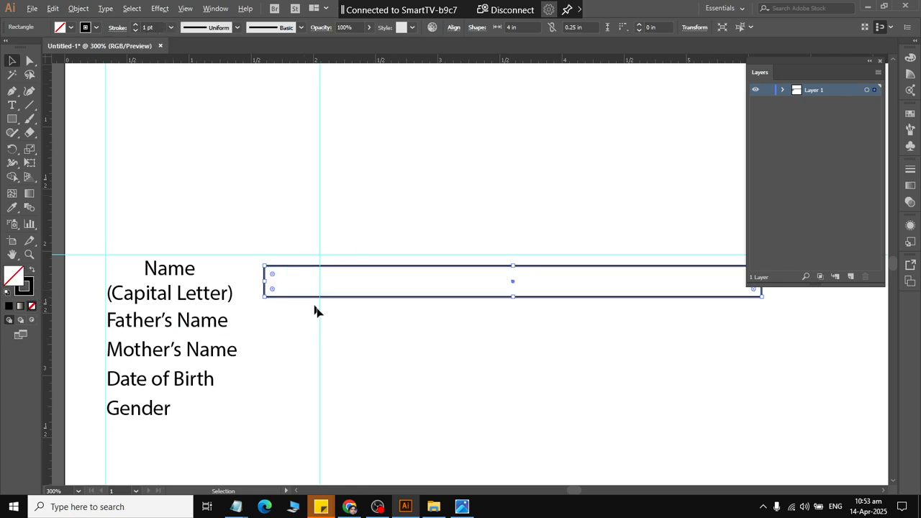
{"action": "left_click", "coordinate": [334, 314]}
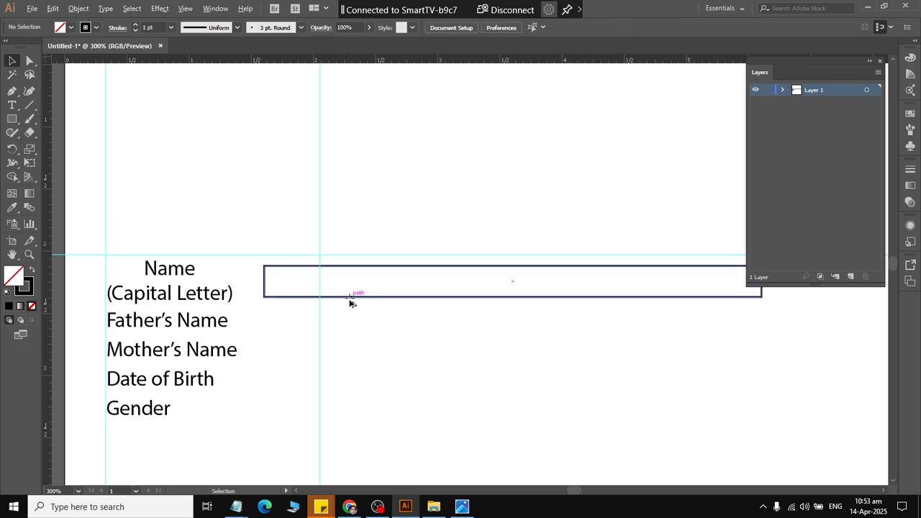
Duplicate the outlined box directly below and vertically center the copy on the "Father's Name" label as key object.
{"action": "left_click_drag", "start_coordinate": [350, 302], "coordinate": [349, 336]}
{"action": "left_click", "coordinate": [191, 325]}
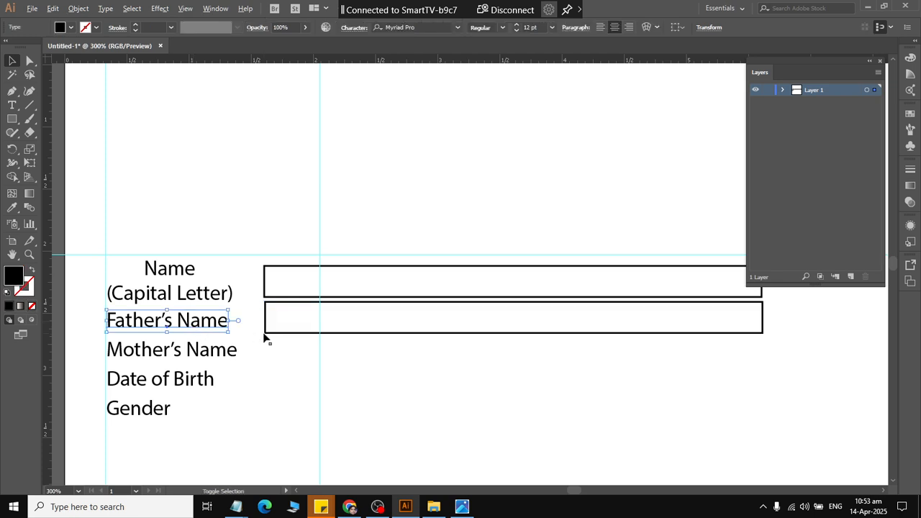
{"action": "left_click", "coordinate": [273, 333], "text": "shift"}
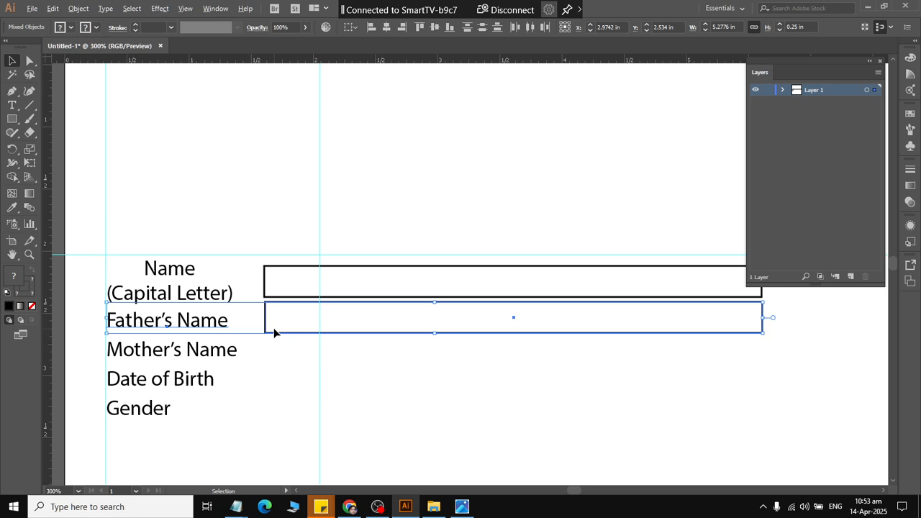
{"action": "left_click", "coordinate": [434, 27]}
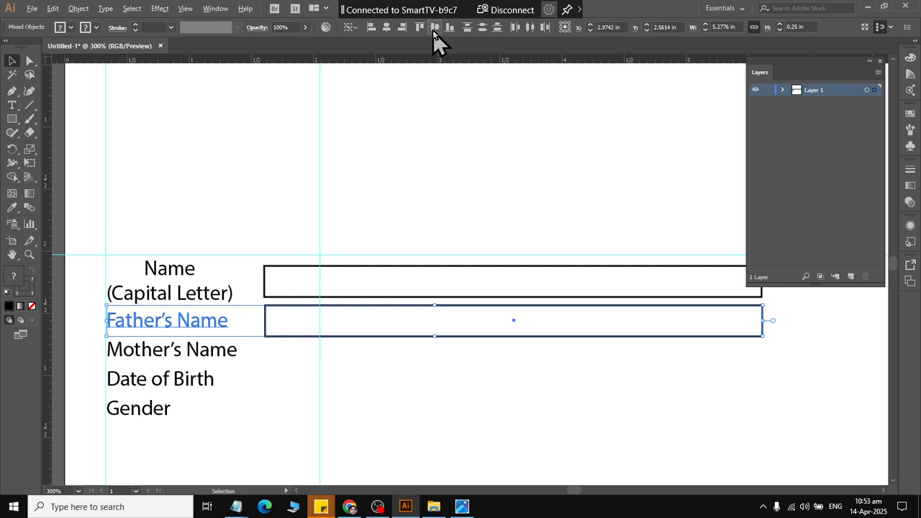
{"action": "left_click", "coordinate": [294, 354]}
Duplicate the "Father's Name" box directly below and vertically center the copy on the "Mother's Name" label as key object.
{"action": "left_click_drag", "start_coordinate": [290, 336], "coordinate": [290, 378]}
{"action": "left_click", "coordinate": [224, 352]}
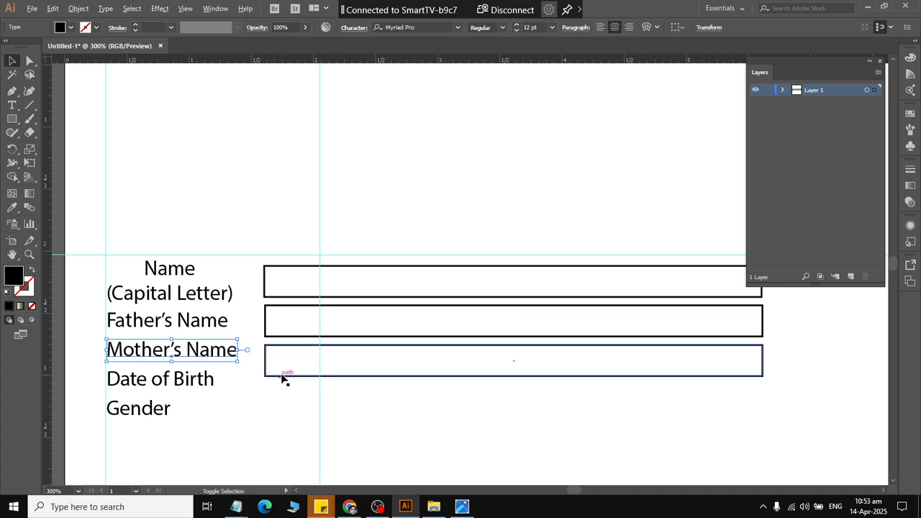
{"action": "left_click", "coordinate": [283, 376], "text": "shift"}
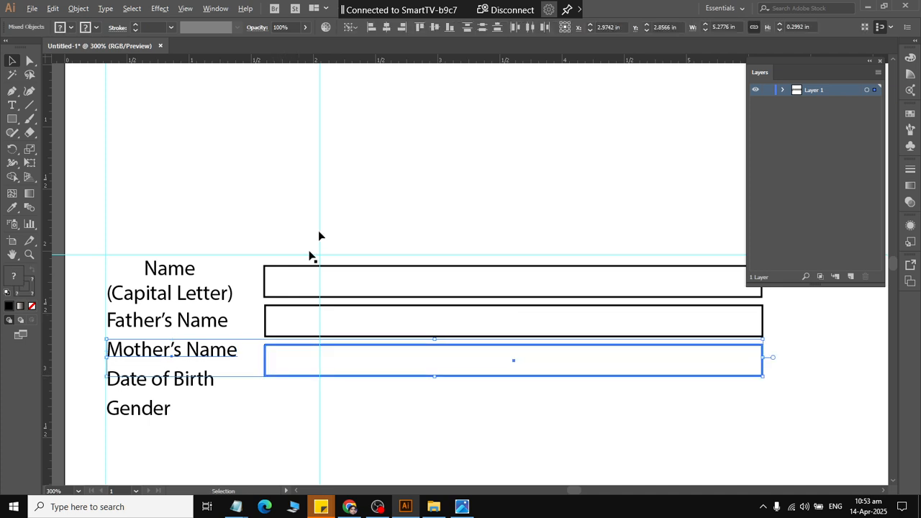
{"action": "left_click", "coordinate": [216, 353]}
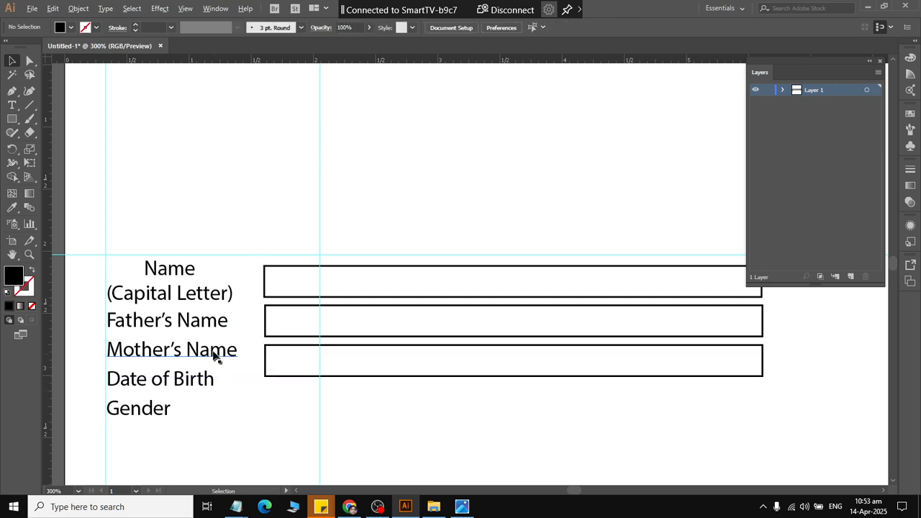
{"action": "left_click", "coordinate": [273, 377], "text": "shift"}
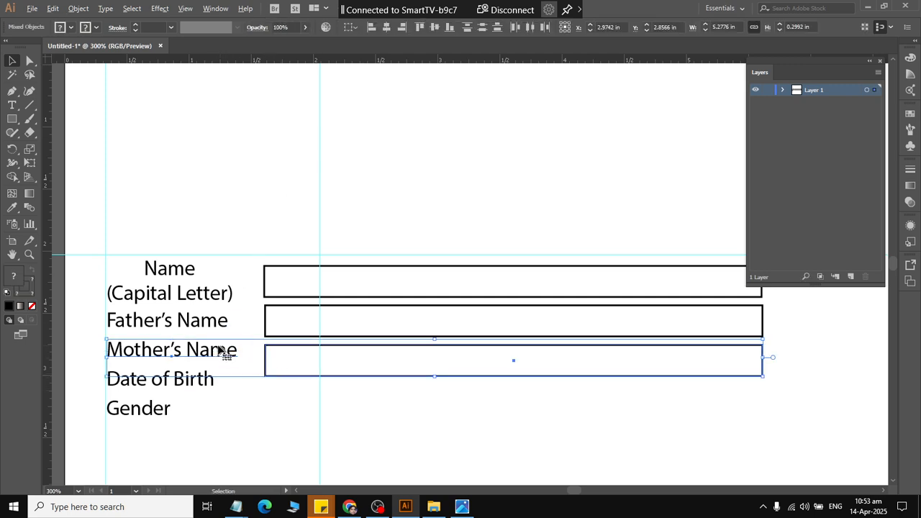
{"action": "left_click", "coordinate": [435, 27]}
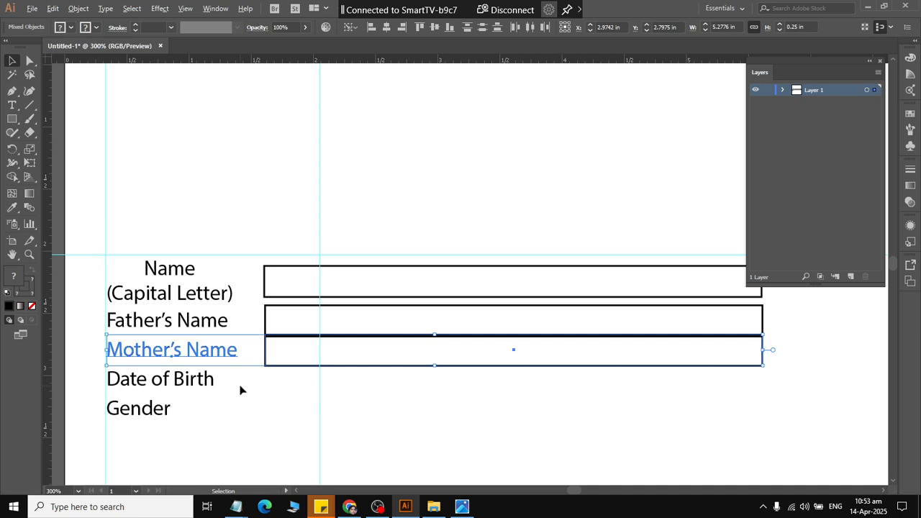
{"action": "left_click", "coordinate": [280, 381]}
Check the sample form's date boxes, and create a 1.39 in square rectangular grid with 1 horizontal and 8 vertical dividers above the name fields.
{"action": "key", "text": "alt+Tab"}
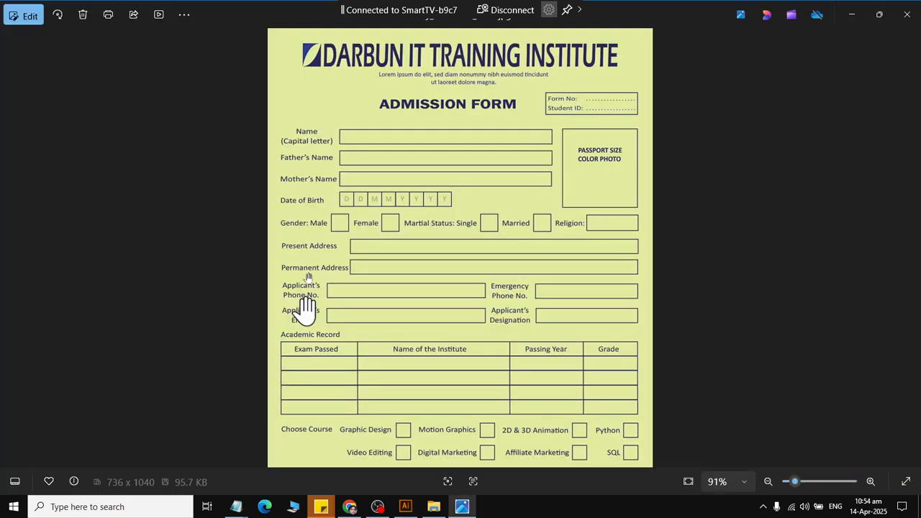
{"action": "key", "text": "alt+Tab"}
{"action": "key", "text": "alt+Tab"}
{"action": "key", "text": "alt+Tab"}
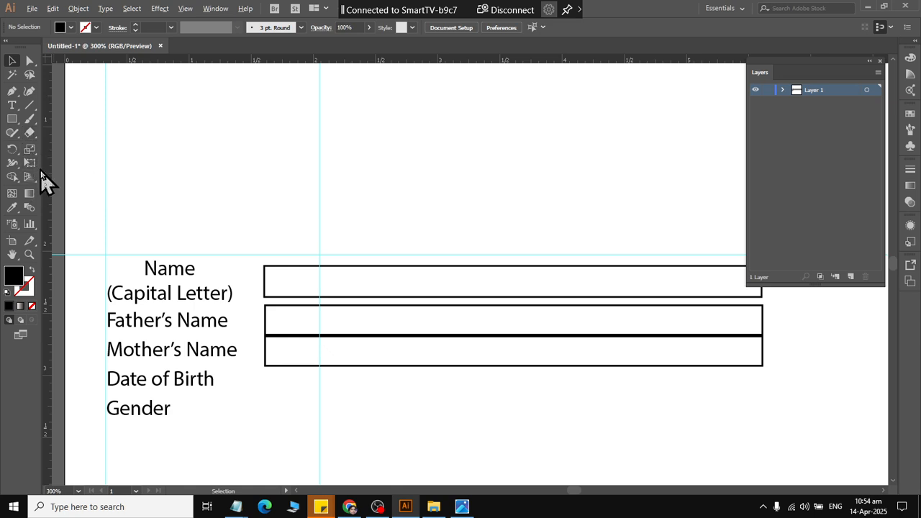
{"action": "left_click", "coordinate": [33, 105]}
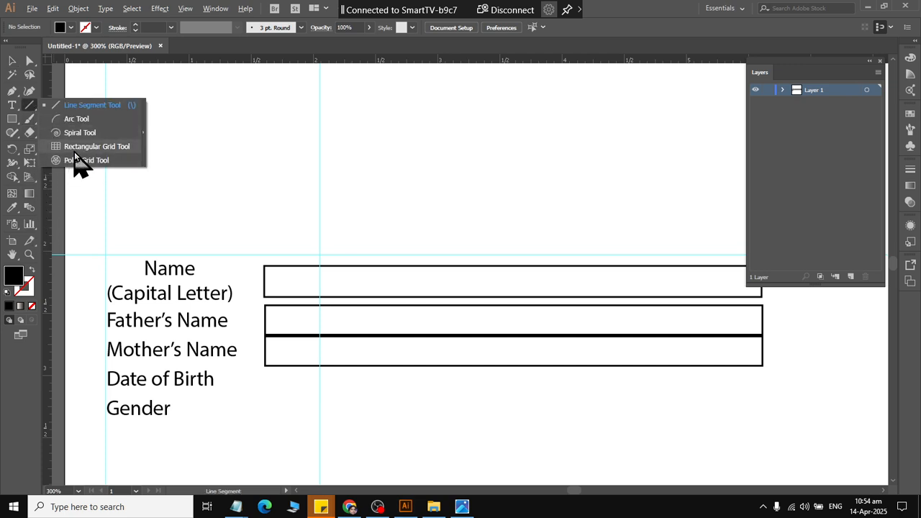
{"action": "left_click", "coordinate": [74, 150]}
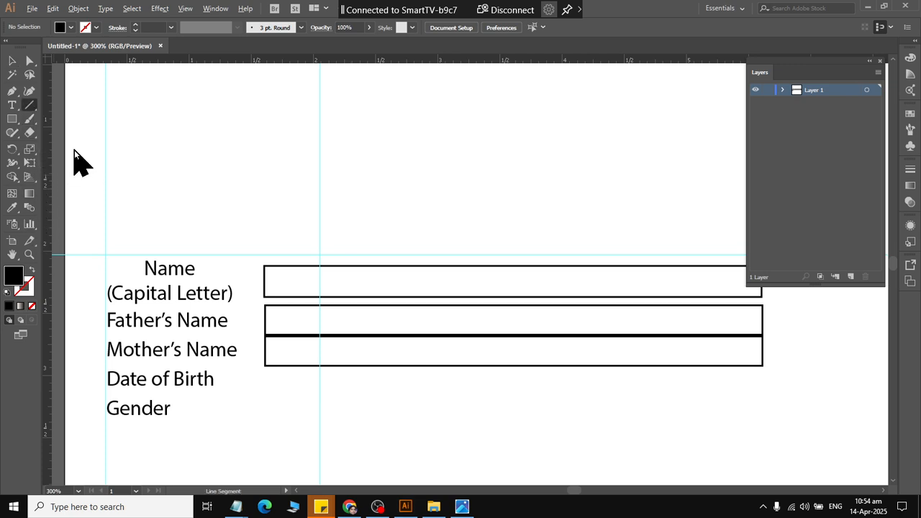
{"action": "left_click", "coordinate": [366, 149]}
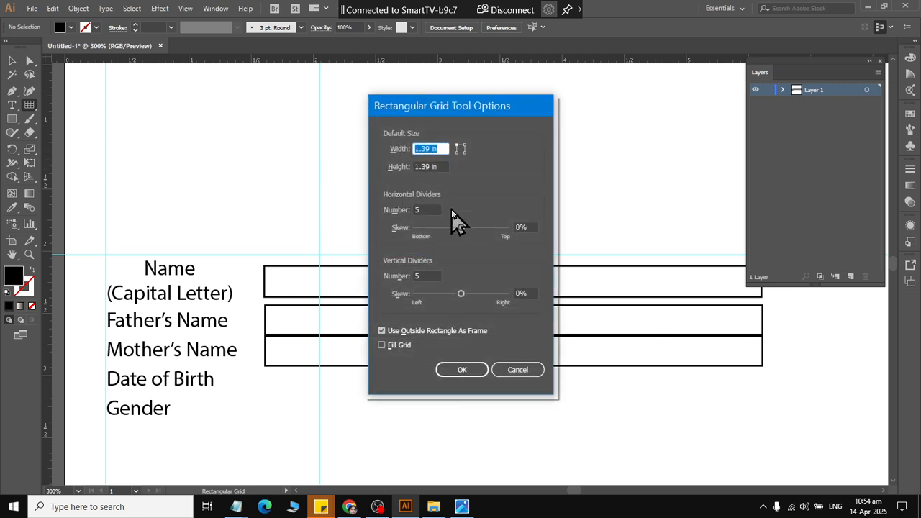
{"action": "left_click", "coordinate": [427, 210]}
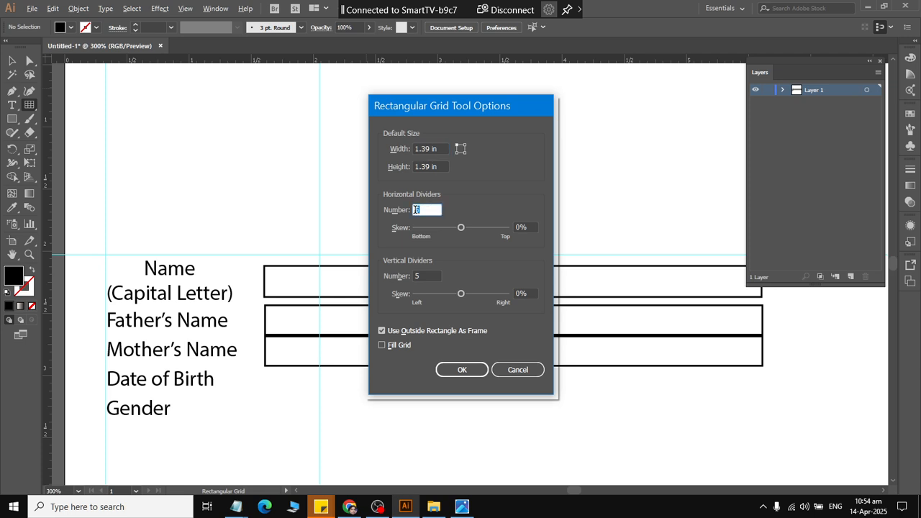
{"action": "type", "text": "1"}
{"action": "left_click_drag", "start_coordinate": [438, 274], "coordinate": [370, 271]}
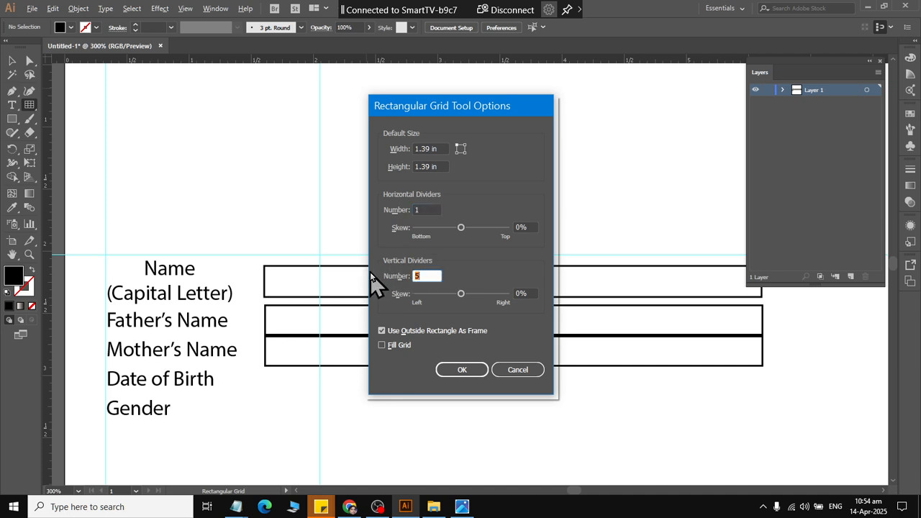
{"action": "type", "text": "8"}
{"action": "left_click", "coordinate": [459, 370]}
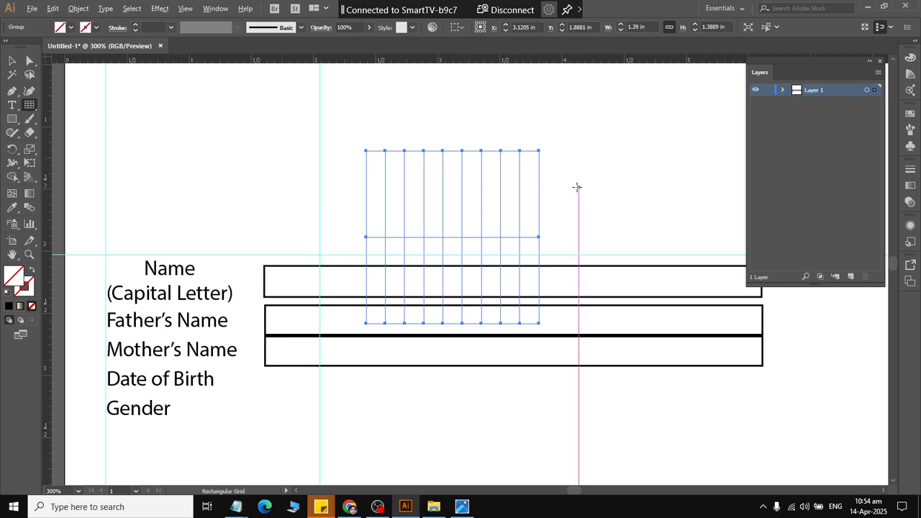
Create a rectangular grid 4 in wide and 0.25 in high with 0 horizontal and 8 vertical dividers in the empty area above the fields.
{"action": "left_click", "coordinate": [621, 155]}
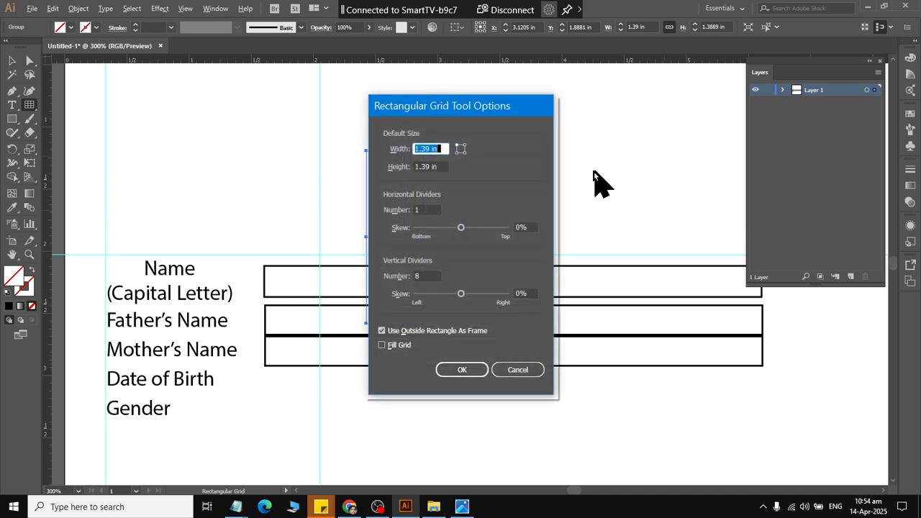
{"action": "left_click", "coordinate": [383, 210]}
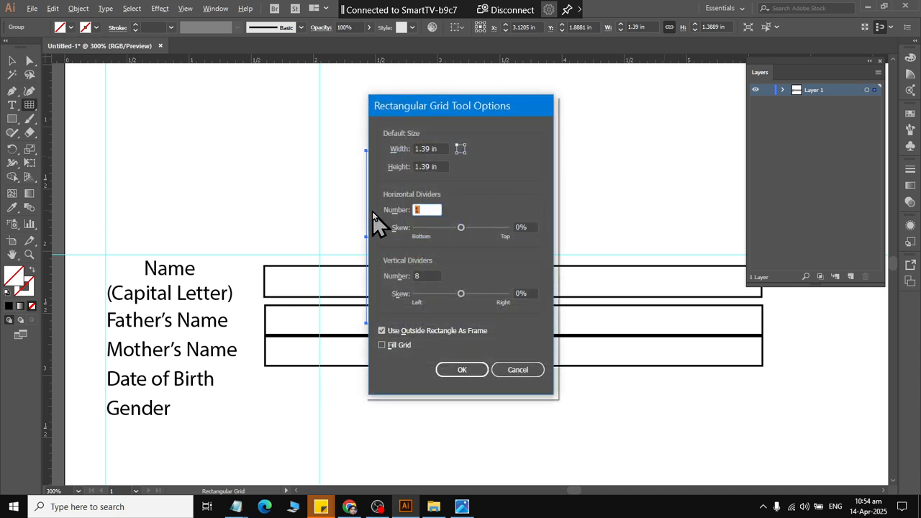
{"action": "type", "text": "0"}
{"action": "left_click_drag", "start_coordinate": [444, 147], "coordinate": [417, 149]}
{"action": "type", "text": "4"}
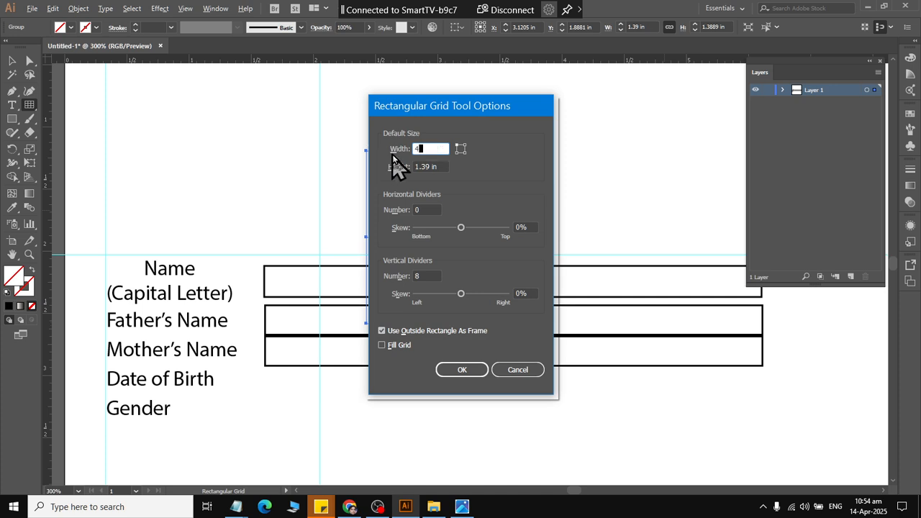
{"action": "key", "text": "Tab"}
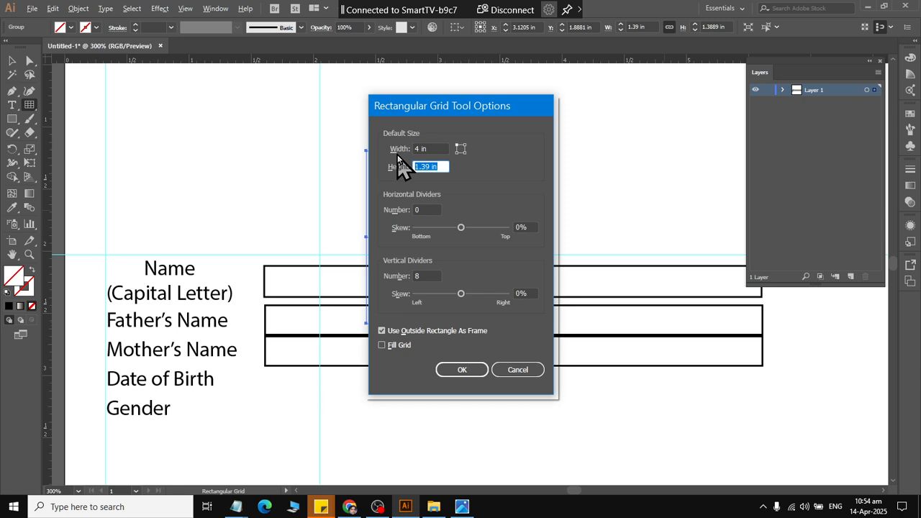
{"action": "type", "text": ".25 in"}
{"action": "left_click", "coordinate": [467, 371]}
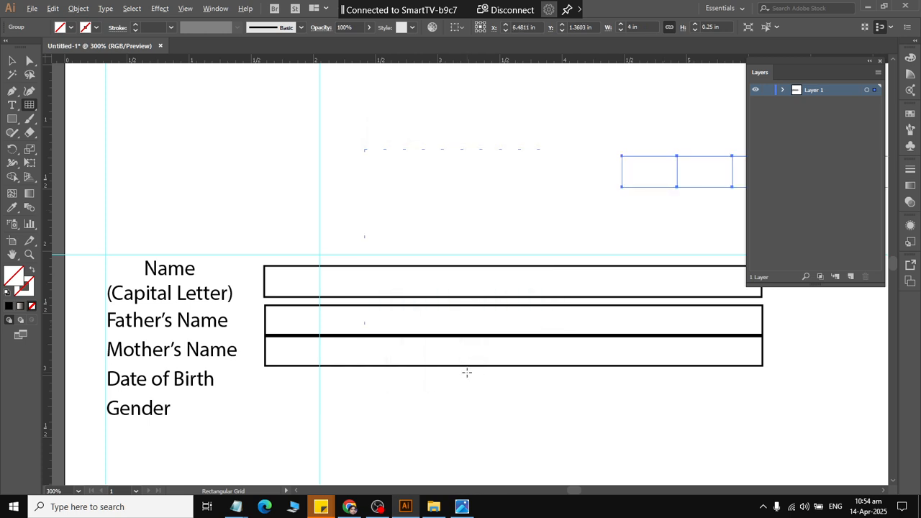
Delete the 1.39 in square grid that overlaps the name boxes.
{"action": "left_click", "coordinate": [12, 62]}
{"action": "left_click", "coordinate": [117, 88]}
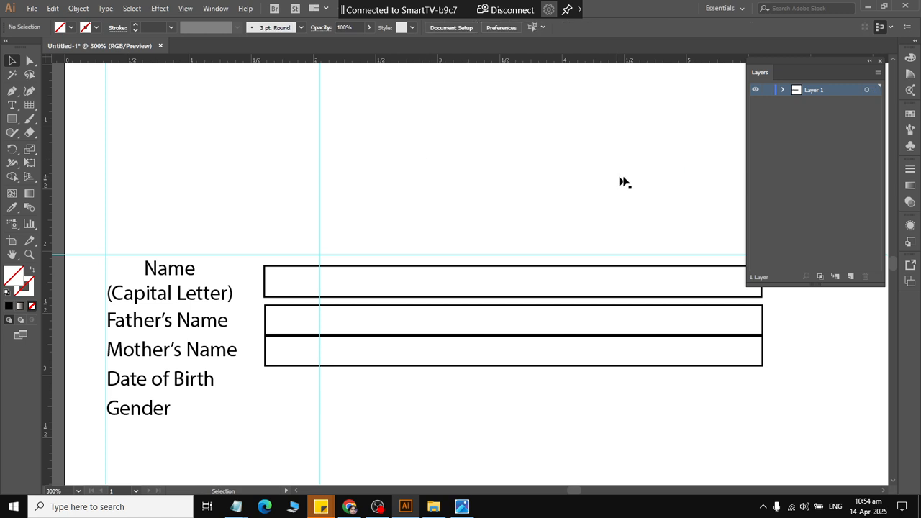
{"action": "left_click", "coordinate": [673, 187]}
{"action": "left_click", "coordinate": [462, 198]}
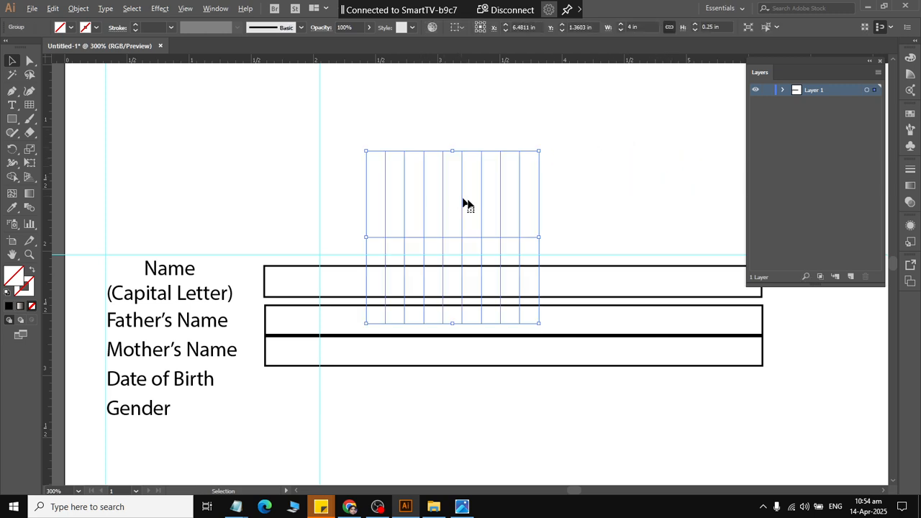
{"action": "key", "text": "Delete"}
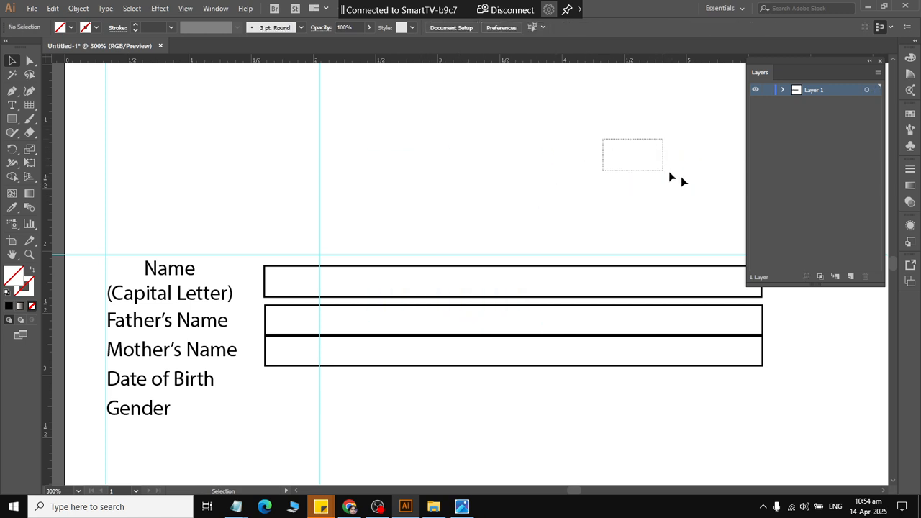
Give the 4 in wide grid a black outline.
{"action": "left_click", "coordinate": [675, 178]}
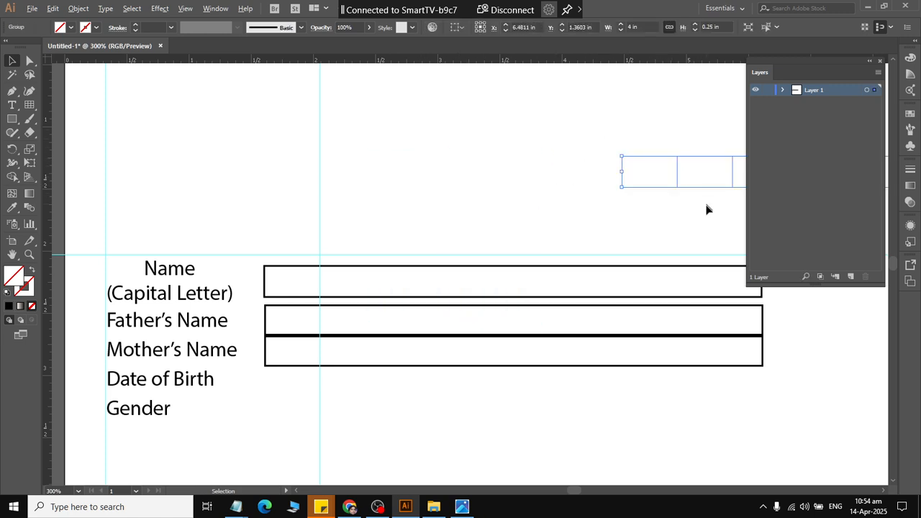
{"action": "left_click", "coordinate": [96, 28]}
{"action": "left_click", "coordinate": [32, 48]}
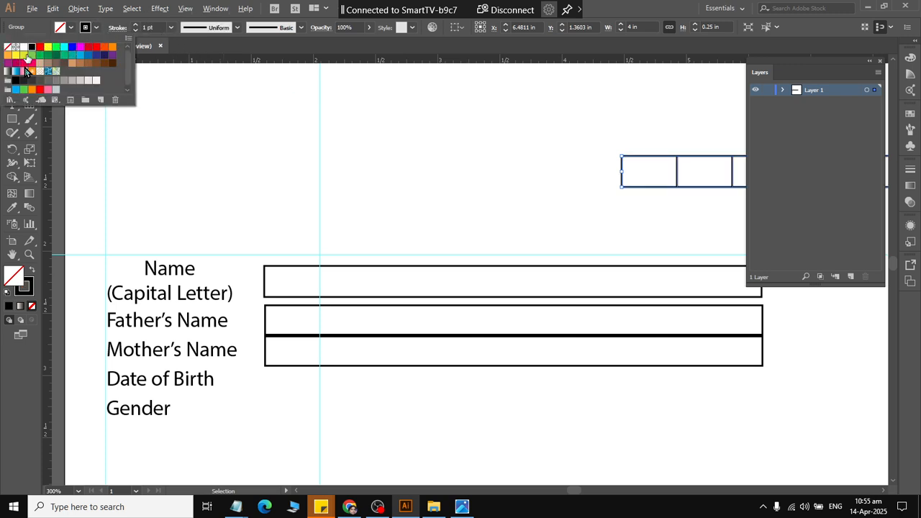
{"action": "left_click", "coordinate": [468, 181]}
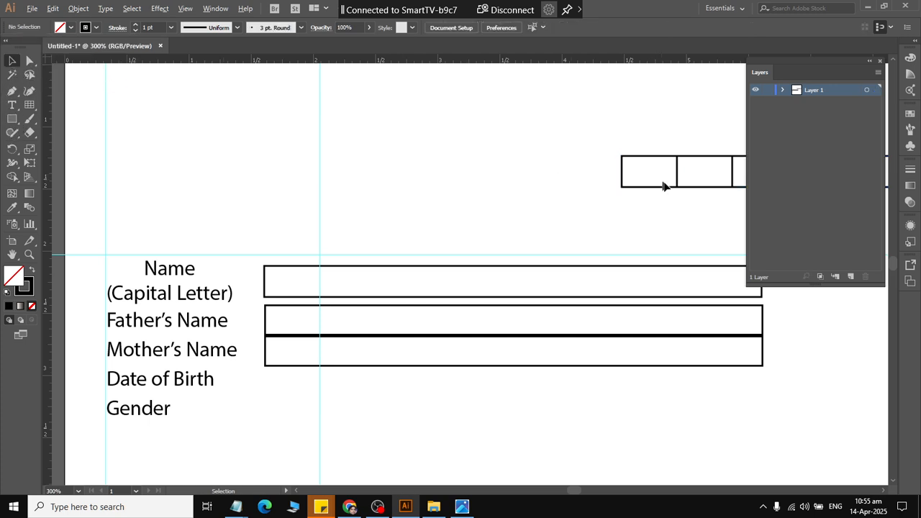
Place the grid beside the "Date of Birth" label, narrowed to about 2.15 in wide and vertically centered on the label as key object.
{"action": "left_click_drag", "start_coordinate": [662, 185], "coordinate": [309, 407]}
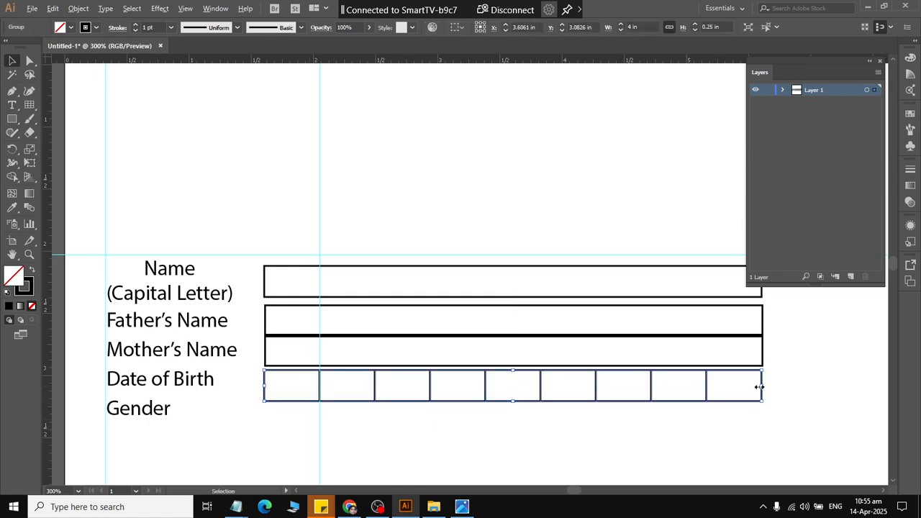
{"action": "left_click_drag", "start_coordinate": [759, 387], "coordinate": [532, 391]}
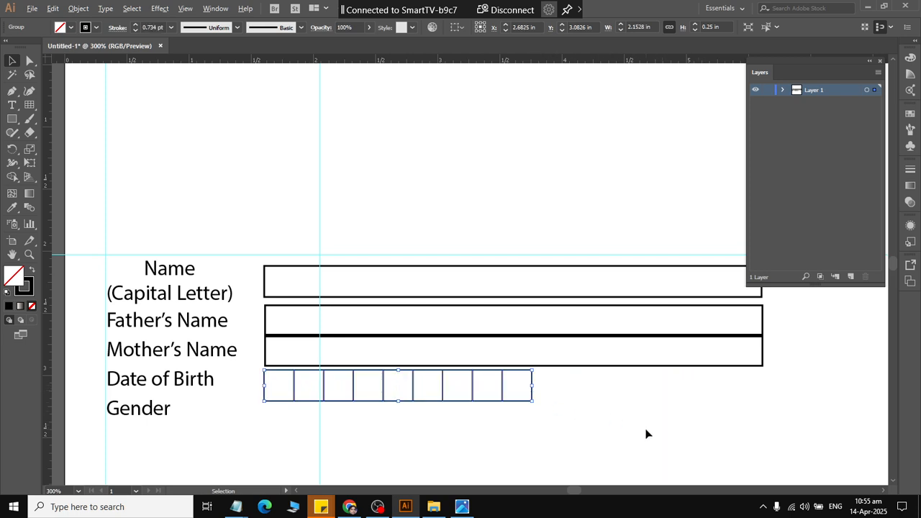
{"action": "left_click", "coordinate": [180, 379], "text": "shift"}
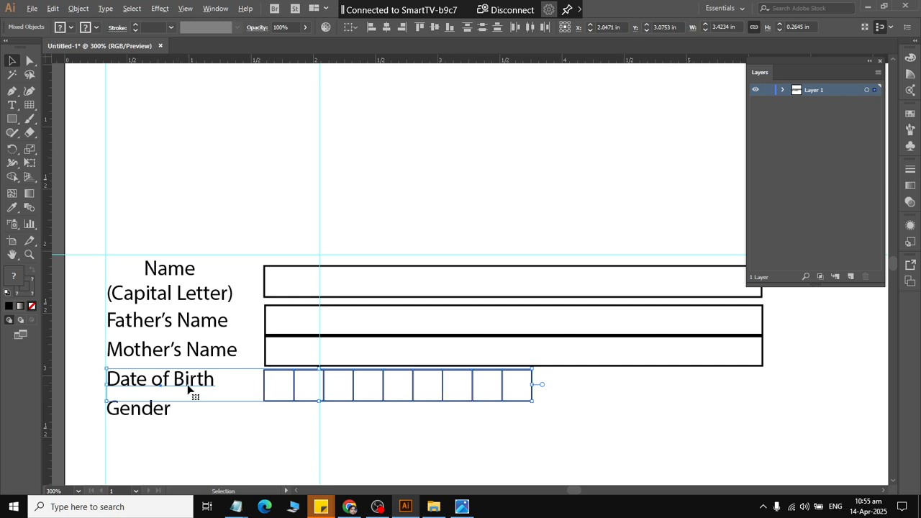
{"action": "left_click", "coordinate": [432, 28]}
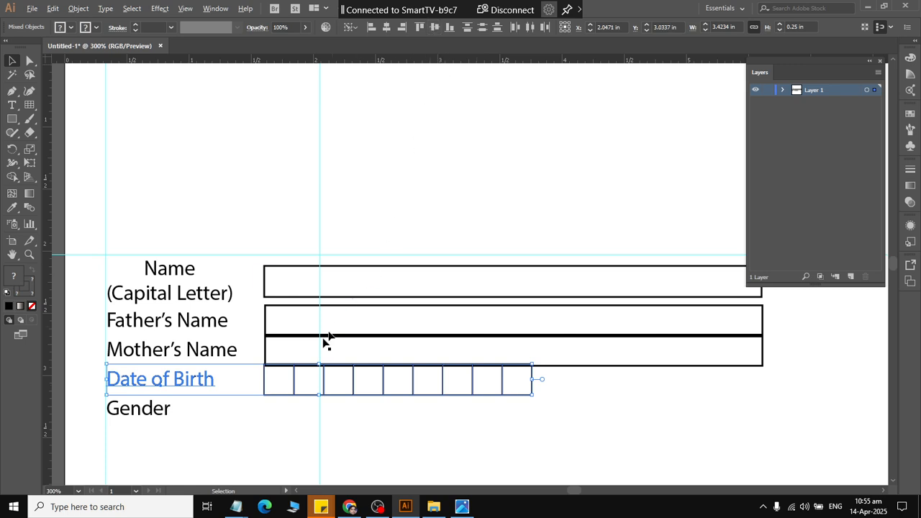
Group the "Name (Capital Letter)" label with its box, and the "Father's Name" label with its box, as two separate groups.
{"action": "key", "text": "alt+Tab"}
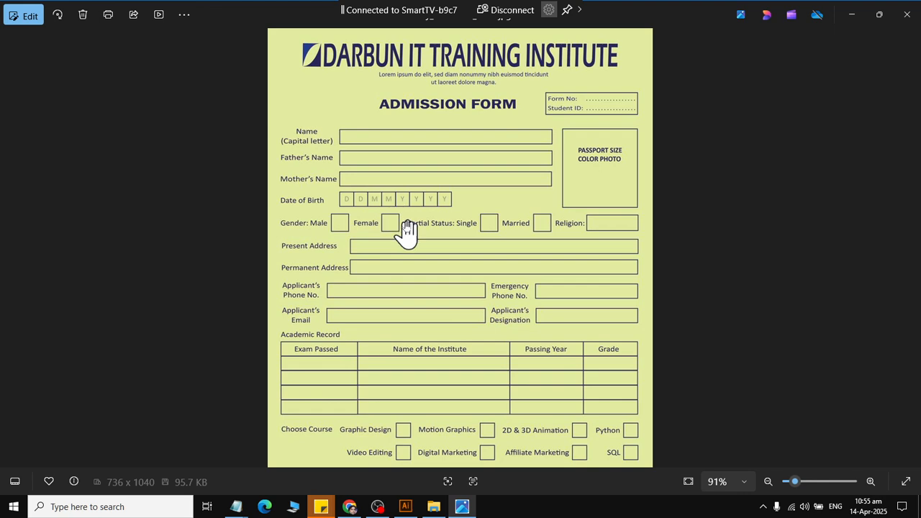
{"action": "key", "text": "alt+Tab"}
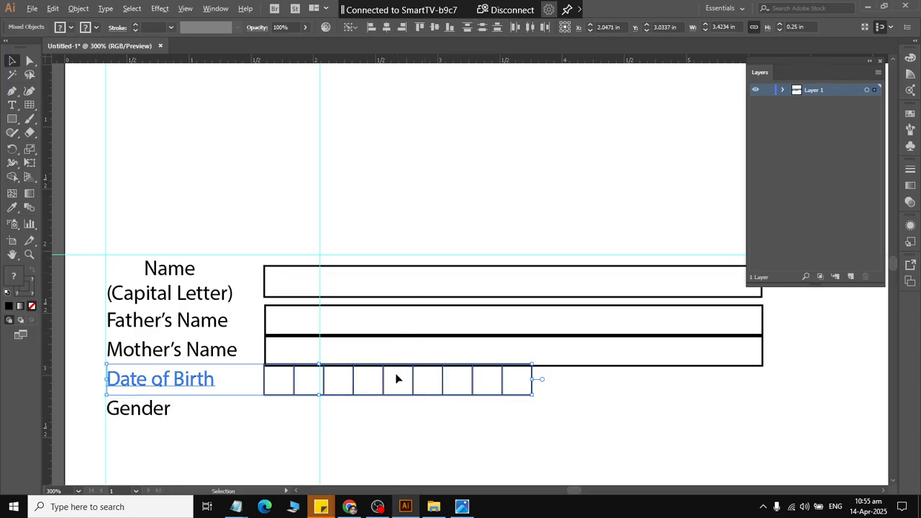
{"action": "left_click_drag", "start_coordinate": [161, 227], "coordinate": [266, 292]}
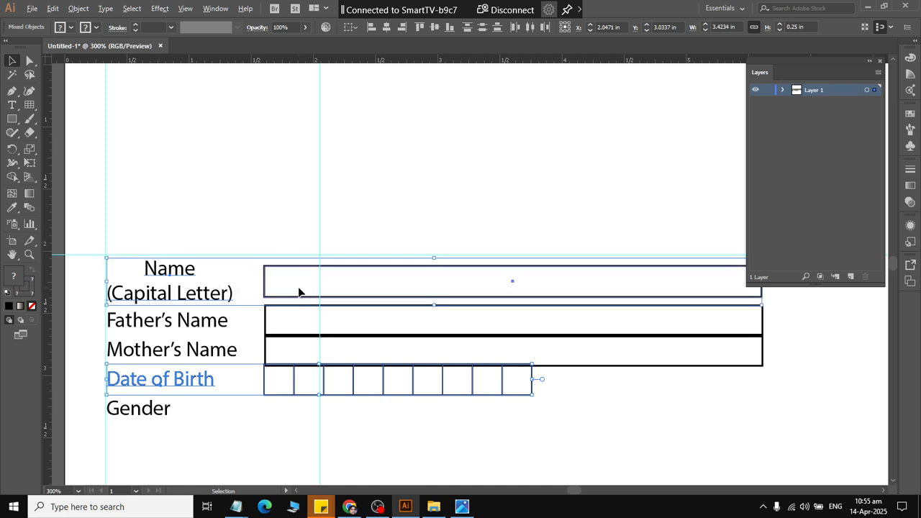
{"action": "right_click", "coordinate": [268, 279]}
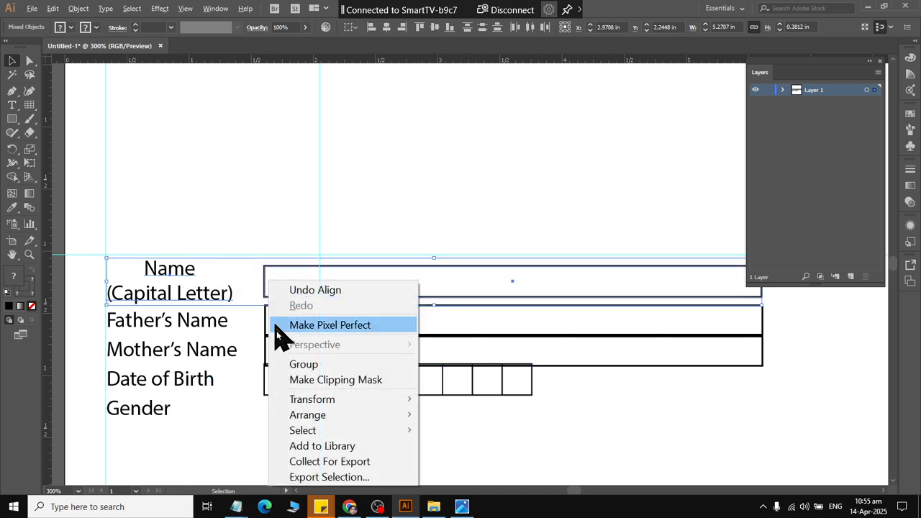
{"action": "left_click", "coordinate": [282, 362]}
{"action": "left_click", "coordinate": [195, 328]}
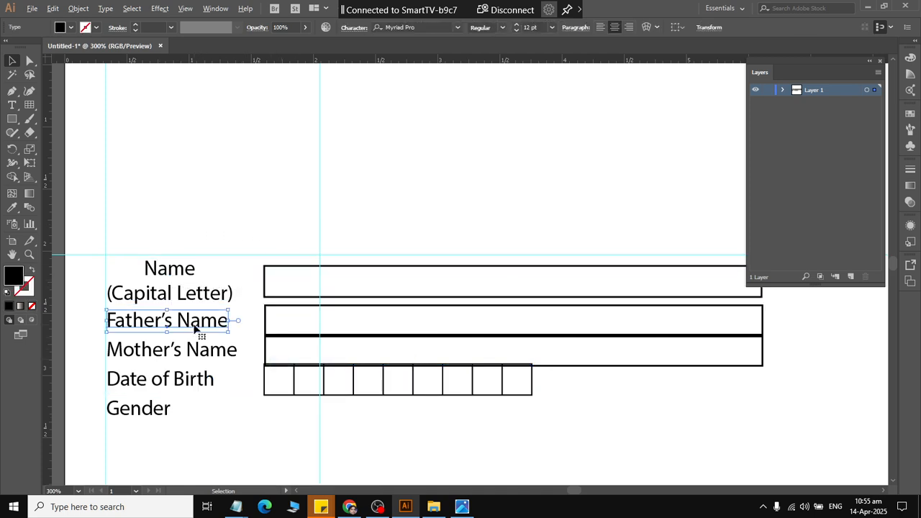
{"action": "left_click", "coordinate": [266, 325], "text": "shift"}
{"action": "right_click", "coordinate": [266, 326]}
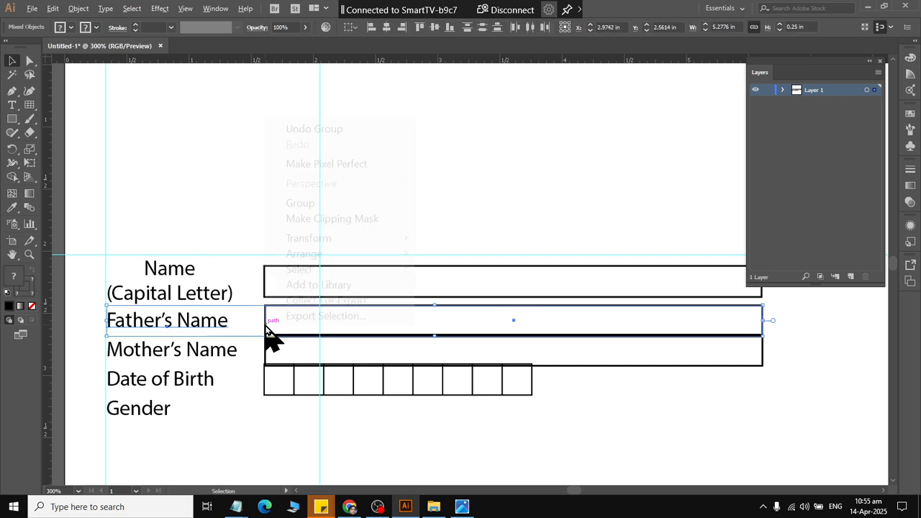
{"action": "left_click", "coordinate": [292, 205]}
Group the "Mother's Name" label with its box, and the "Date of Birth" label with its grid, as two separate groups.
{"action": "left_click", "coordinate": [178, 350]}
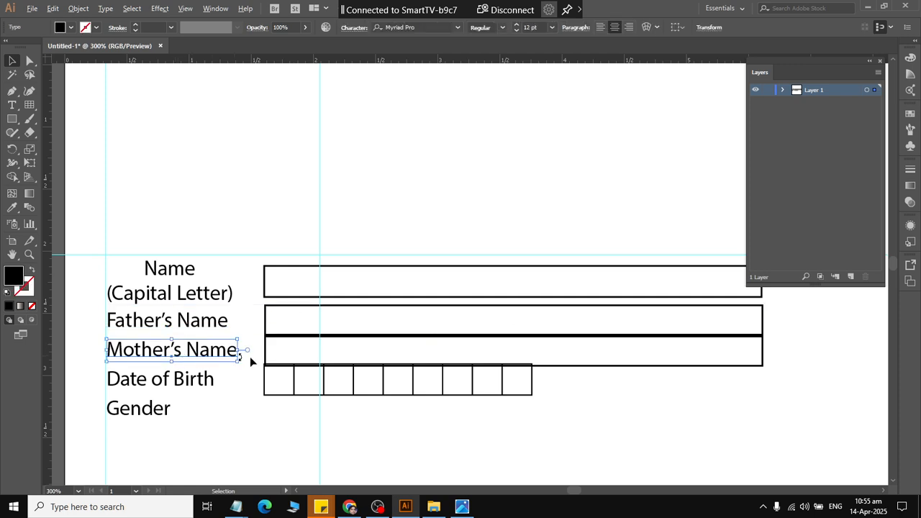
{"action": "left_click", "coordinate": [268, 362], "text": "shift"}
{"action": "right_click", "coordinate": [266, 362]}
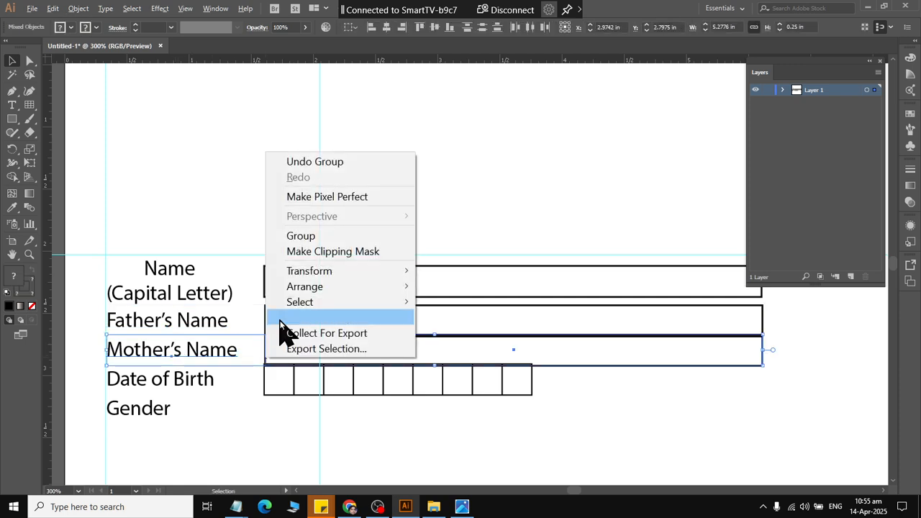
{"action": "left_click", "coordinate": [295, 239]}
{"action": "left_click", "coordinate": [186, 386]}
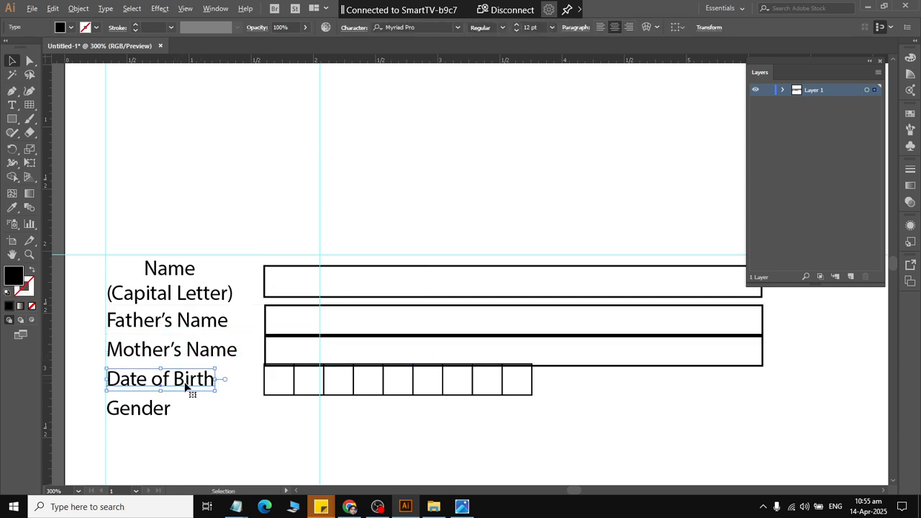
{"action": "left_click", "coordinate": [267, 390], "text": "shift"}
{"action": "right_click", "coordinate": [266, 389]}
{"action": "left_click", "coordinate": [298, 264]}
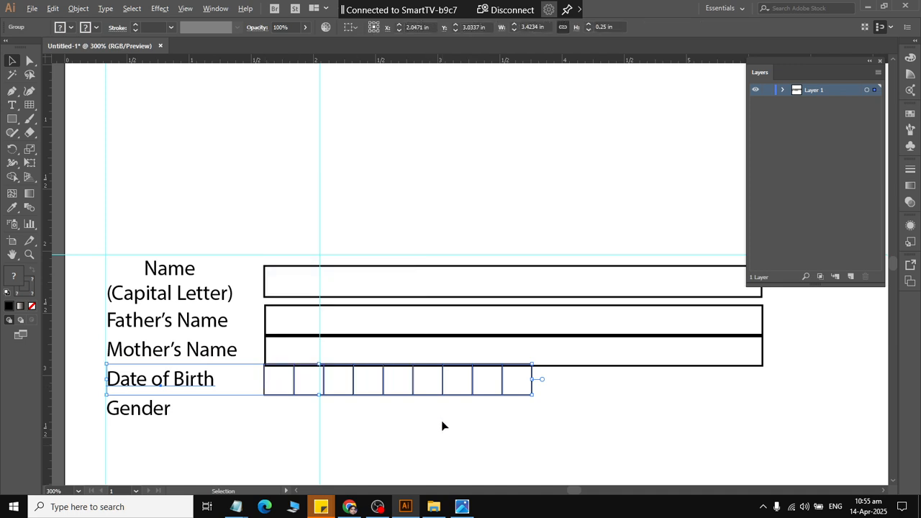
Distribute the four grouped rows, from "Name" to "Date of Birth", horizontally by their centers.
{"action": "left_click", "coordinate": [441, 422]}
{"action": "left_click_drag", "start_coordinate": [430, 414], "coordinate": [395, 268]}
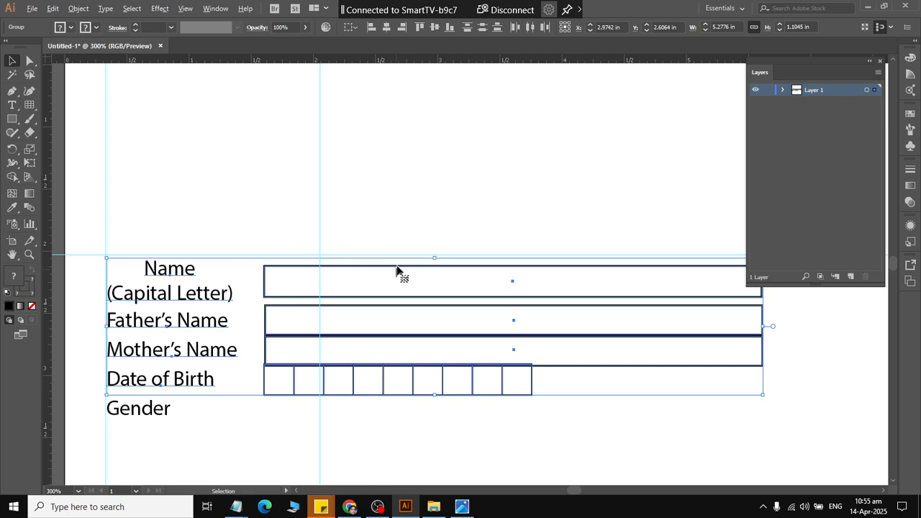
{"action": "left_click", "coordinate": [533, 31]}
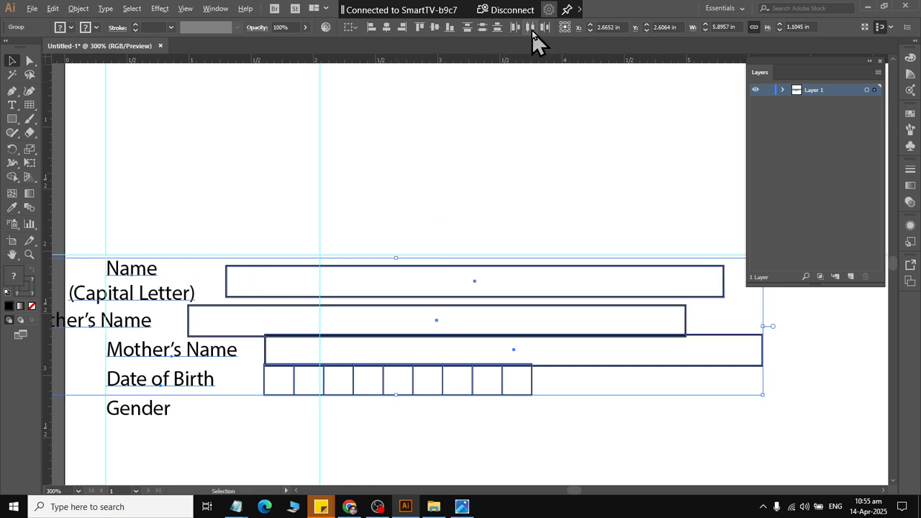
Undo the horizontal distribution of the four grouped rows and try distributing them vertically by their centers.
{"action": "key", "text": "ctrl+z"}
{"action": "left_click", "coordinate": [482, 28]}
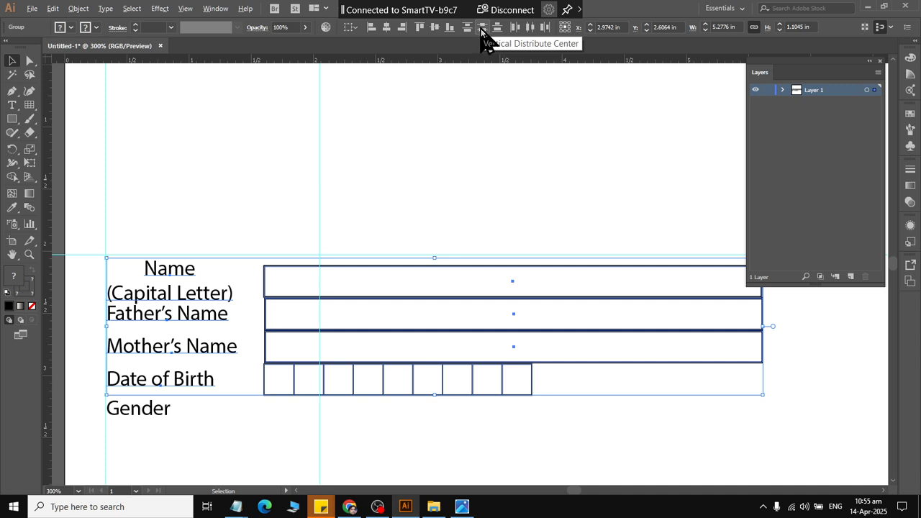
{"action": "left_click", "coordinate": [417, 436]}
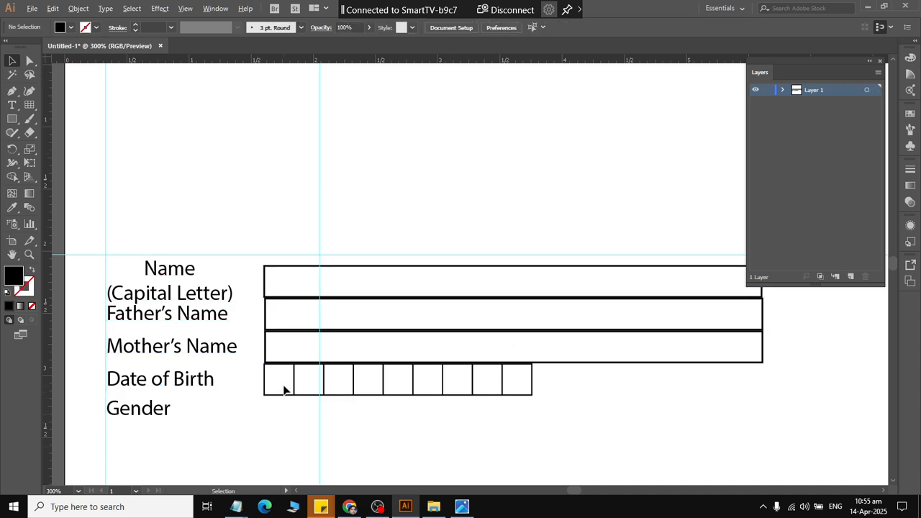
{"action": "key", "text": "ctrl+z"}
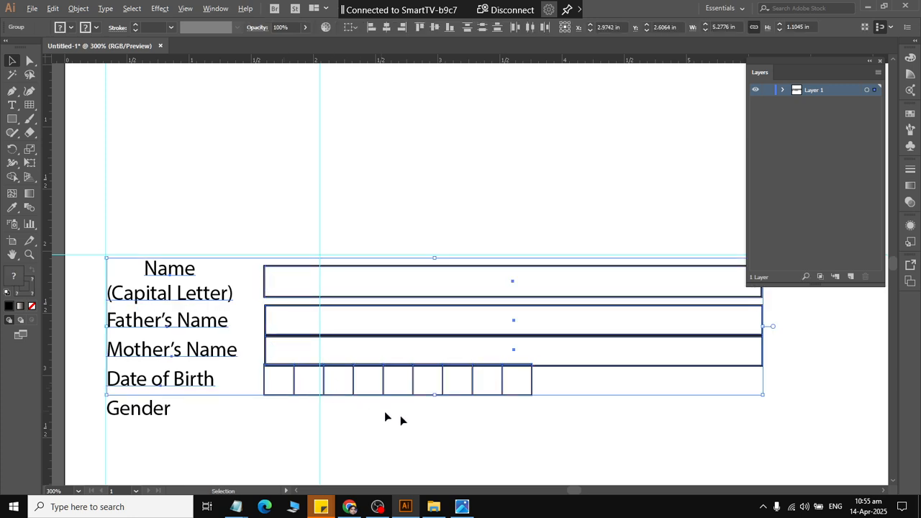
Move the "Gender" label, the "Date of Birth" row and the "Mother's Name" row slightly down to loosen the spacing.
{"action": "left_click", "coordinate": [405, 432]}
{"action": "left_click_drag", "start_coordinate": [137, 418], "coordinate": [138, 428]}
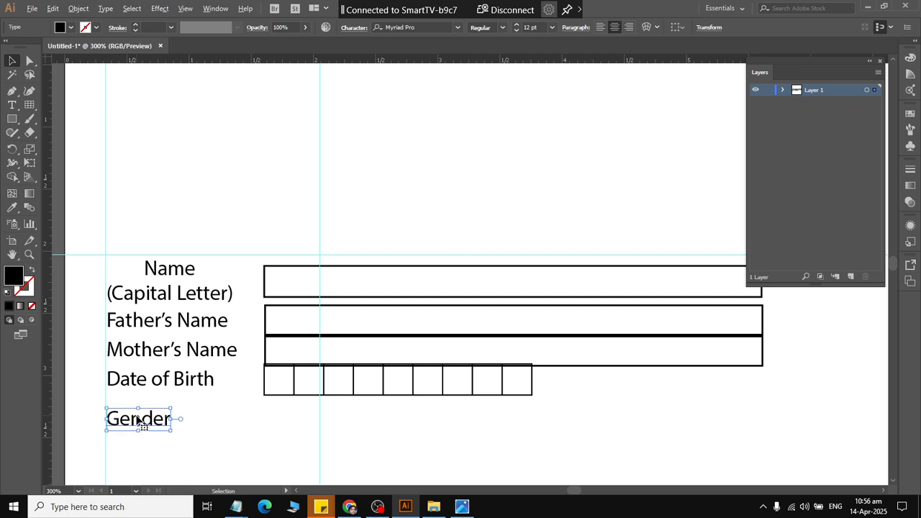
{"action": "left_click", "coordinate": [143, 385]}
{"action": "key", "text": "Down"}
{"action": "key", "text": "Down"}
{"action": "key", "text": "Down"}
{"action": "key", "text": "Down"}
{"action": "key", "text": "Down"}
{"action": "key", "text": "Down"}
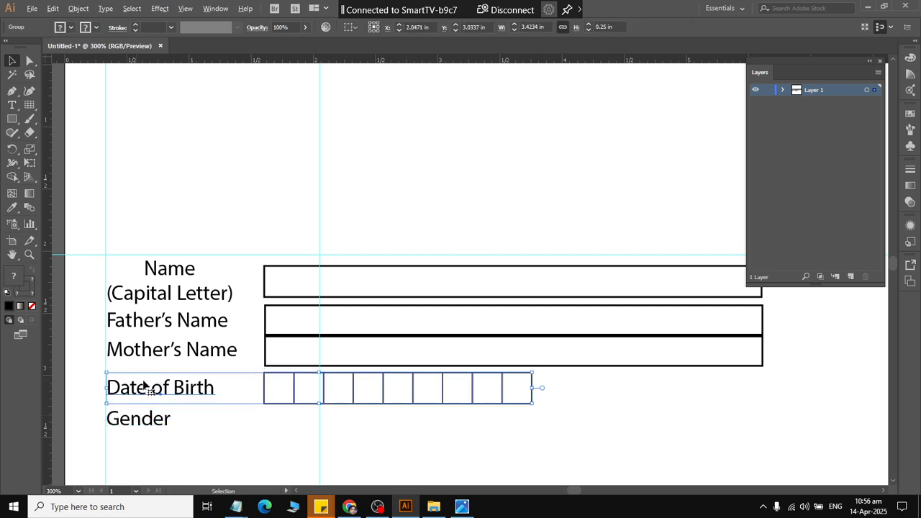
{"action": "left_click_drag", "start_coordinate": [155, 356], "coordinate": [160, 362]}
Distribute the four grouped rows, from "Name" to "Date of Birth", vertically by their centers.
{"action": "left_click_drag", "start_coordinate": [437, 427], "coordinate": [434, 247]}
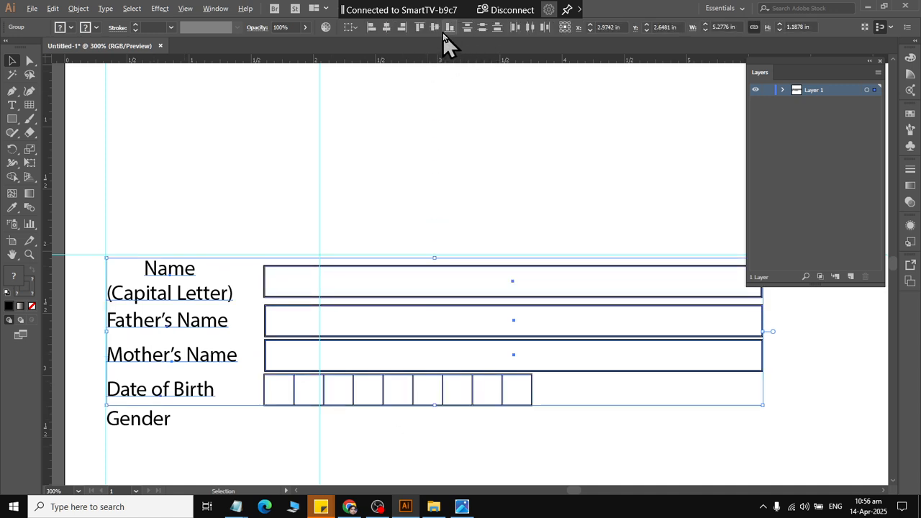
{"action": "left_click", "coordinate": [484, 31]}
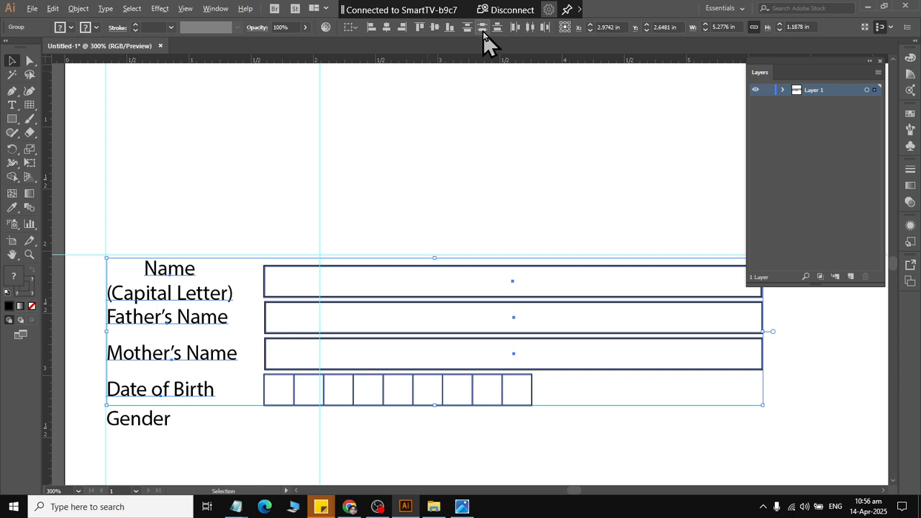
{"action": "scroll", "coordinate": [561, 123], "scroll_direction": "down", "scroll_amount": 3}
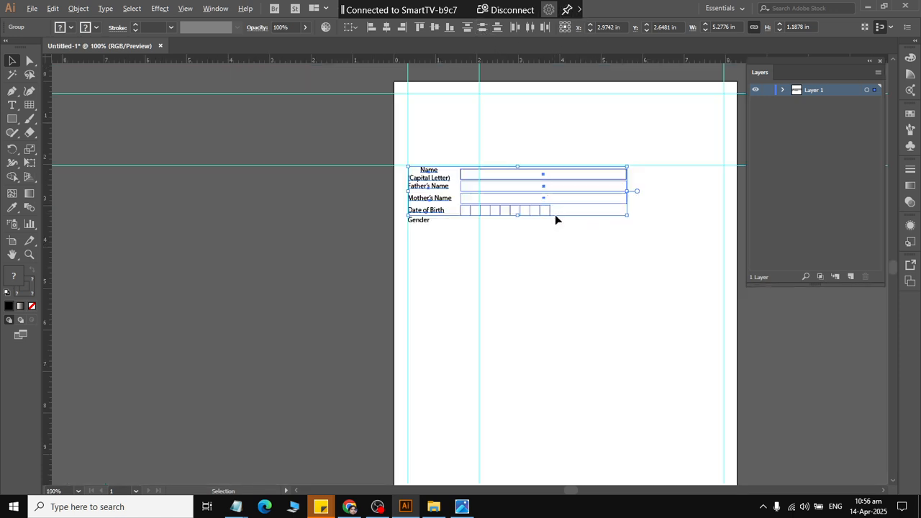
{"action": "scroll", "coordinate": [557, 215], "scroll_direction": "up", "scroll_amount": 2}
{"action": "scroll", "coordinate": [574, 224], "scroll_direction": "down", "scroll_amount": 1}
{"action": "key", "text": "a"}
{"action": "scroll", "coordinate": [612, 220], "scroll_direction": "right", "scroll_amount": 3}
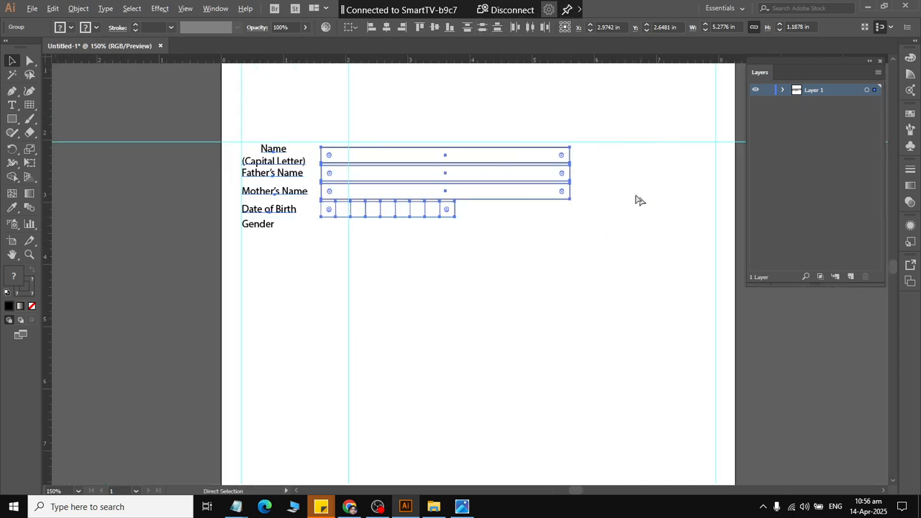
{"action": "key", "text": "v"}
{"action": "left_click", "coordinate": [579, 176]}
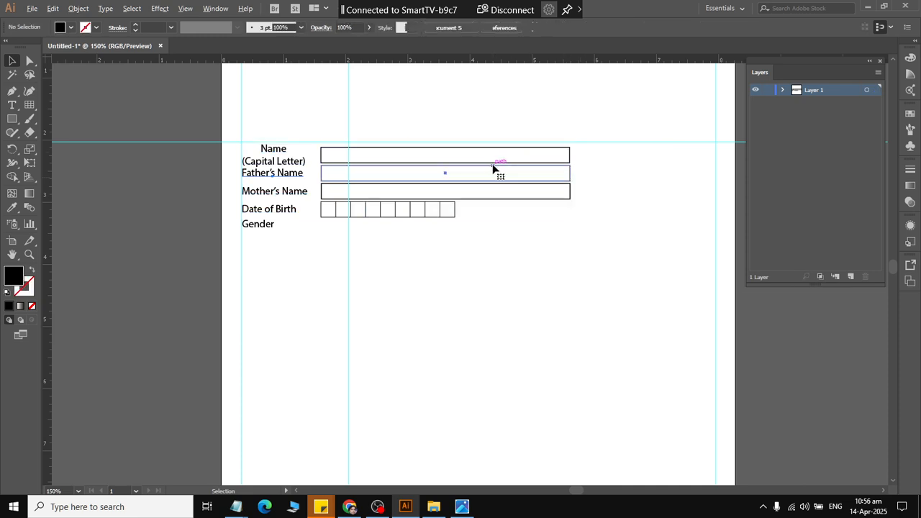
{"action": "left_click", "coordinate": [497, 170]}
{"action": "left_click", "coordinate": [569, 154]}
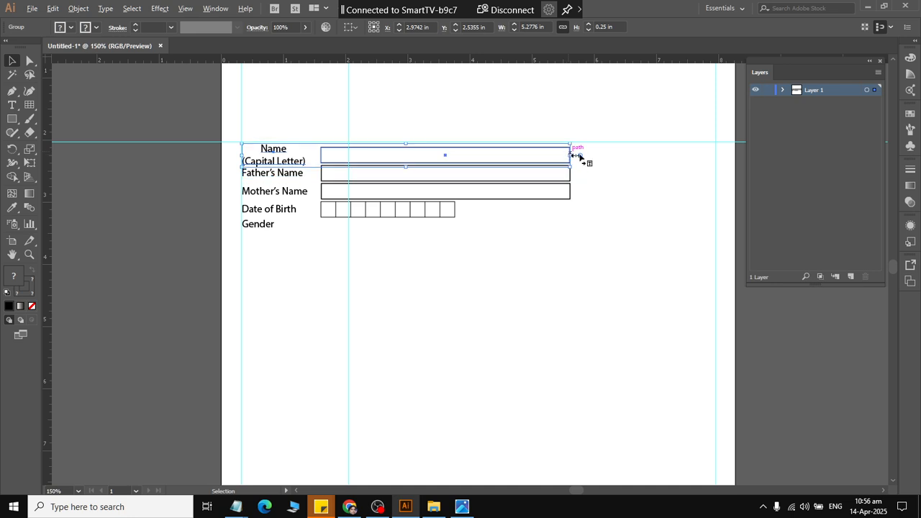
{"action": "left_click", "coordinate": [662, 166]}
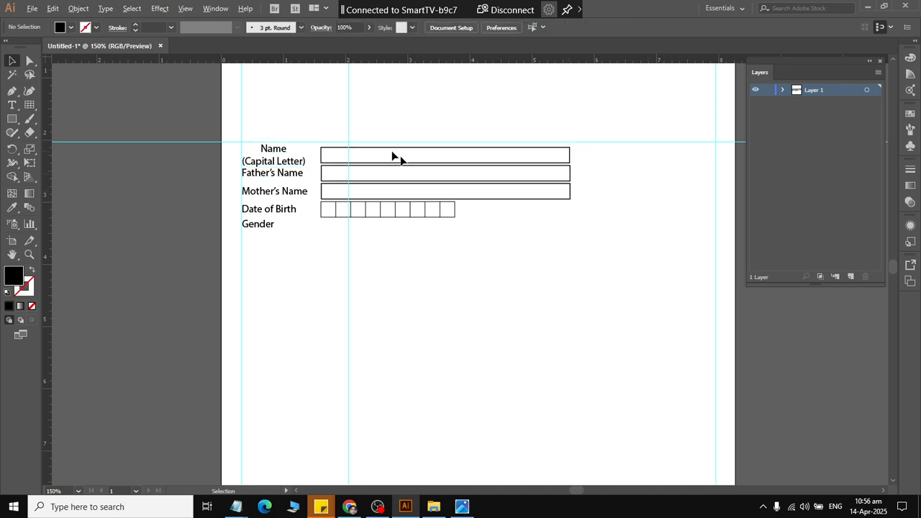
Clear all the guides from the document.
{"action": "left_click", "coordinate": [215, 8]}
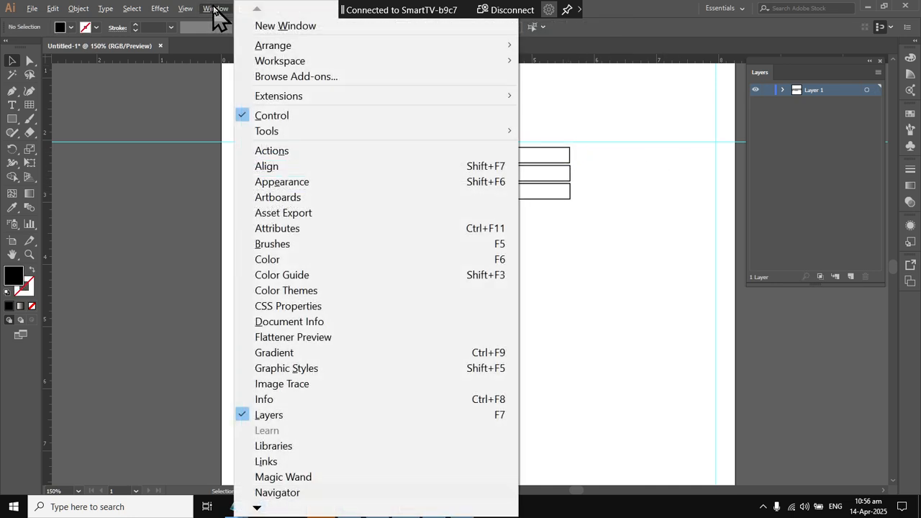
{"action": "mouse_move", "coordinate": [185, 9]}
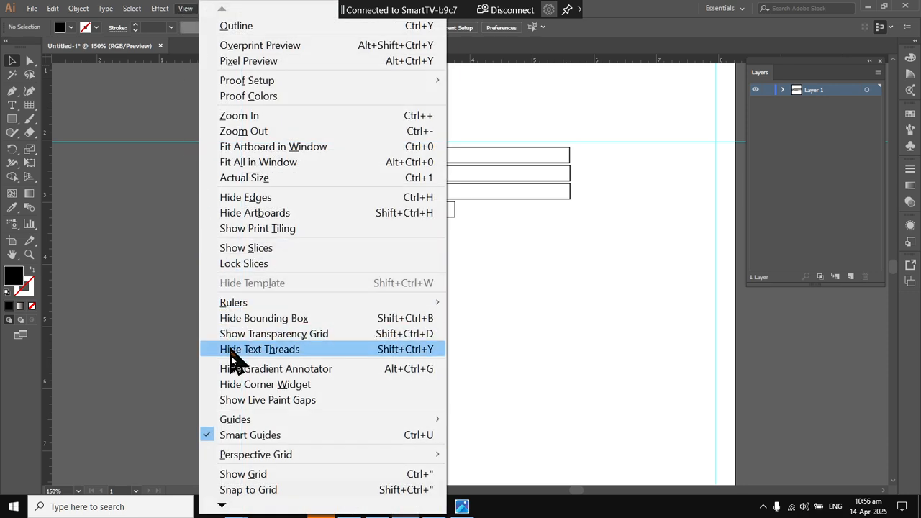
{"action": "mouse_move", "coordinate": [243, 423]}
{"action": "left_click", "coordinate": [507, 482]}
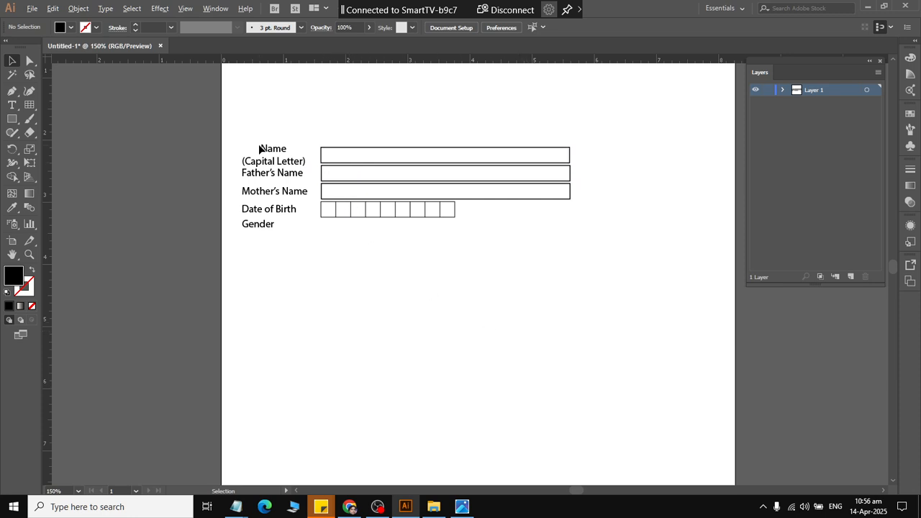
Switch to the Photos app to check the date-of-birth and gender rows of the sample admission form.
{"action": "key", "text": "alt+Tab"}
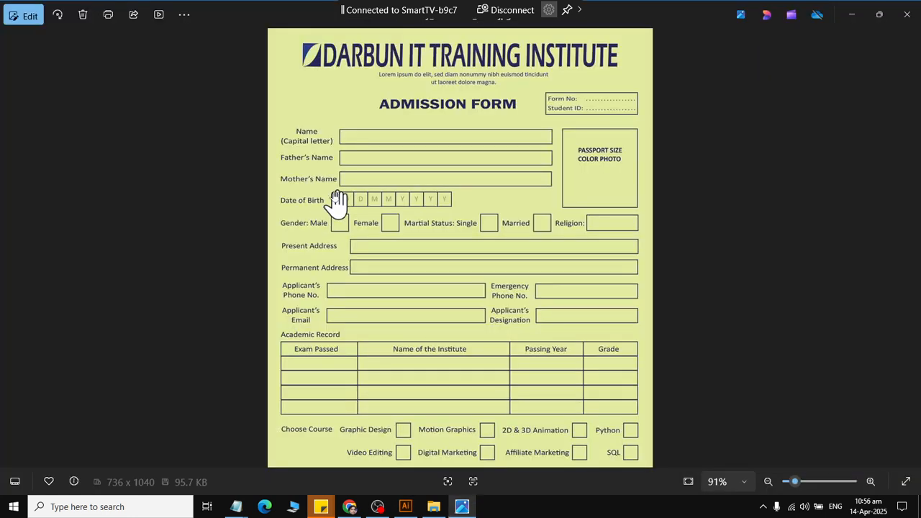
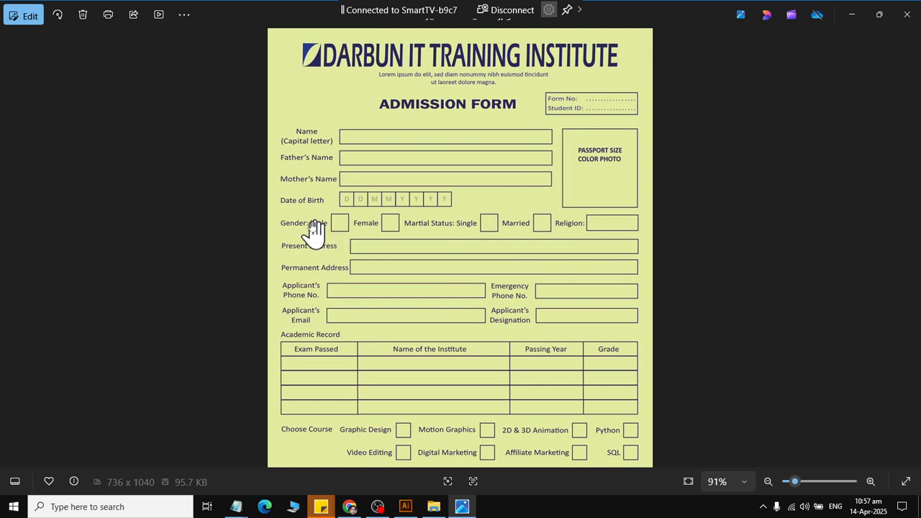
Back in Illustrator, set the "Gender" label's paragraph alignment to left.
{"action": "key", "text": "alt+Tab"}
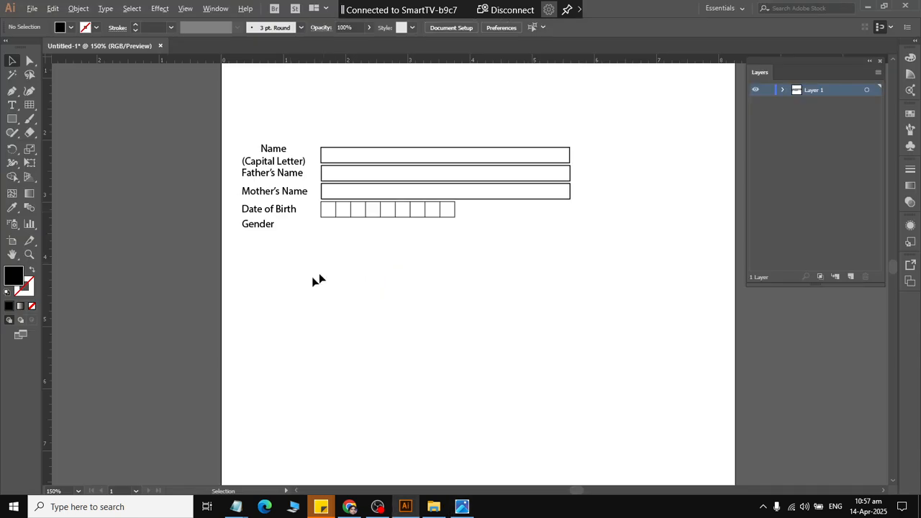
{"action": "left_click", "coordinate": [274, 225]}
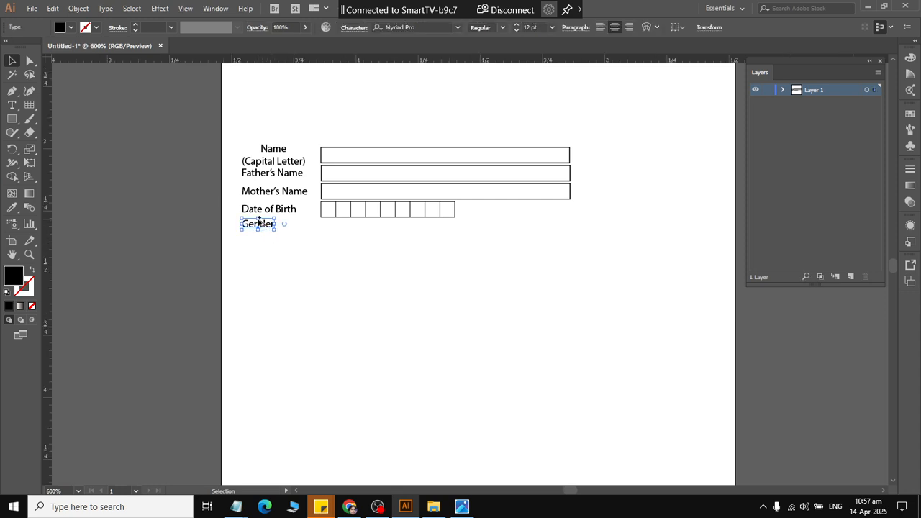
{"action": "scroll", "coordinate": [259, 225], "scroll_direction": "up", "scroll_amount": 5}
{"action": "double_click", "coordinate": [323, 256]}
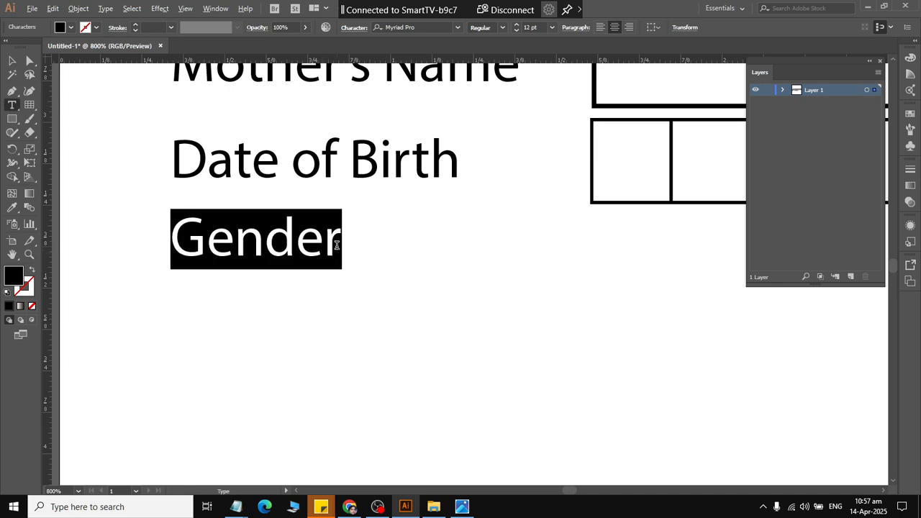
{"action": "left_click", "coordinate": [337, 245]}
{"action": "key", "text": "alt+Tab"}
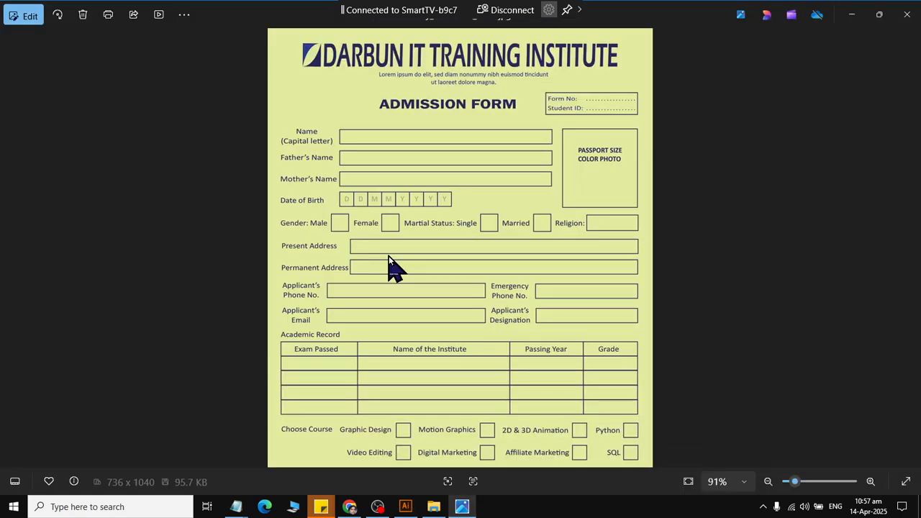
{"action": "key", "text": "alt+Tab"}
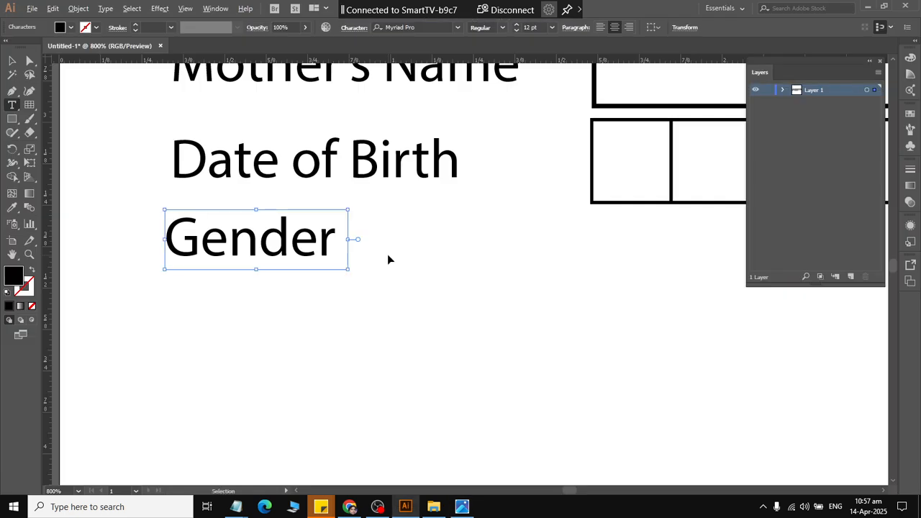
{"action": "key", "text": "ctrl+a"}
{"action": "left_click", "coordinate": [599, 29]}
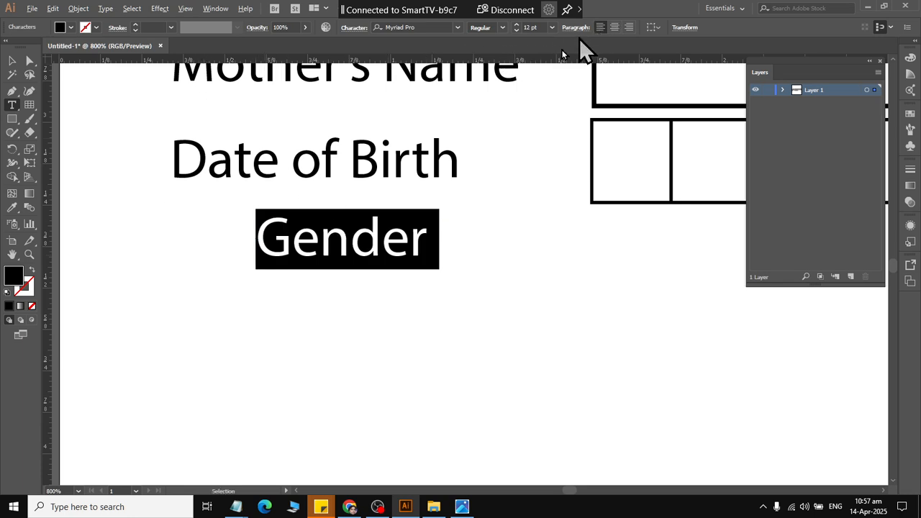
Add a colon to the end of the label so that it reads "Gender:".
{"action": "left_click", "coordinate": [423, 245]}
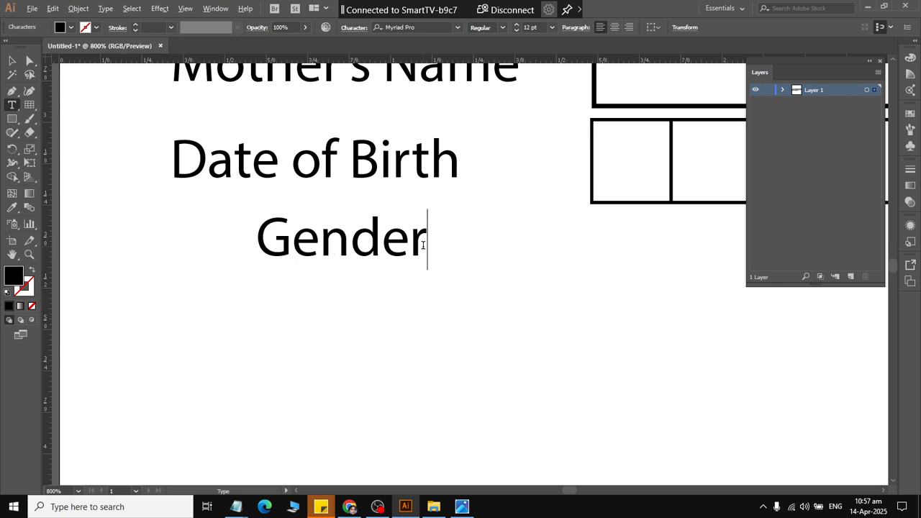
{"action": "key", "text": "alt+Tab"}
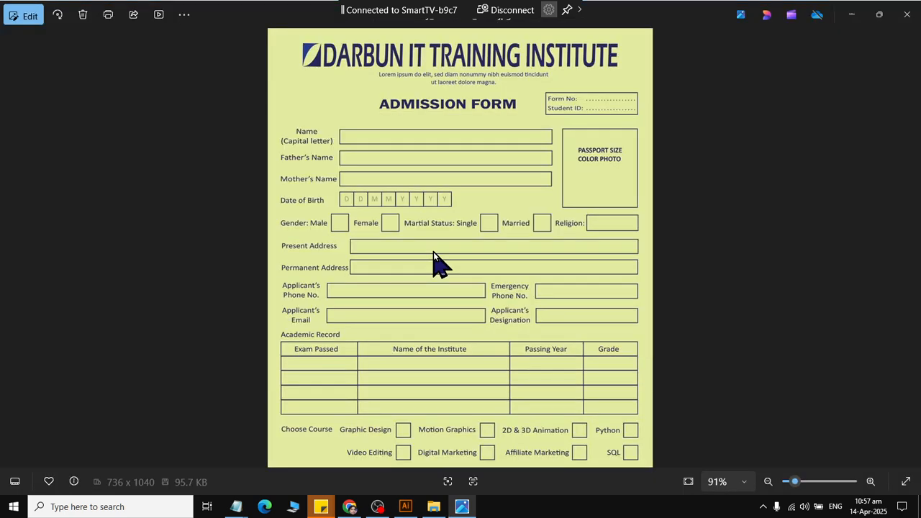
{"action": "key", "text": "alt+Tab"}
{"action": "type", "text": ": Ma"}
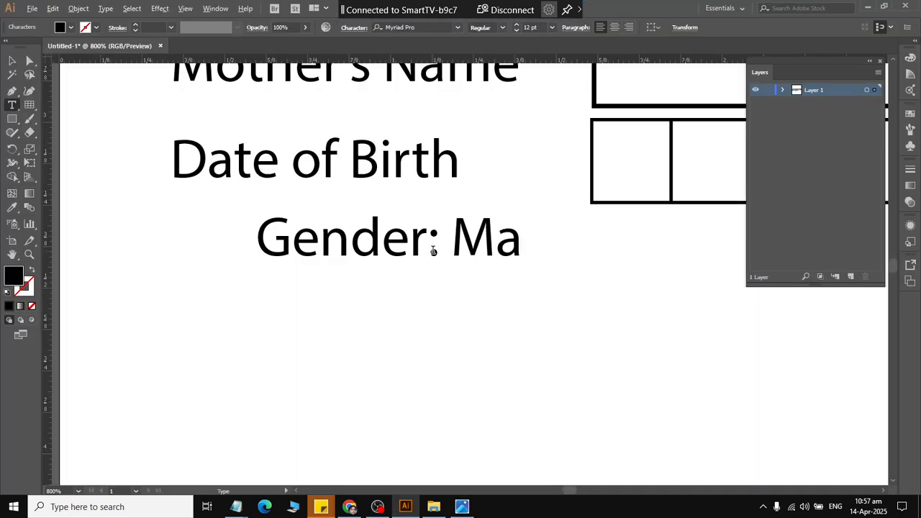
{"action": "type", "text": "le"}
{"action": "key", "text": "BackSpace"}
{"action": "key", "text": "BackSpace"}
{"action": "key", "text": "BackSpace"}
{"action": "key", "text": "BackSpace"}
{"action": "key", "text": "BackSpace"}
{"action": "key", "text": "BackSpace"}
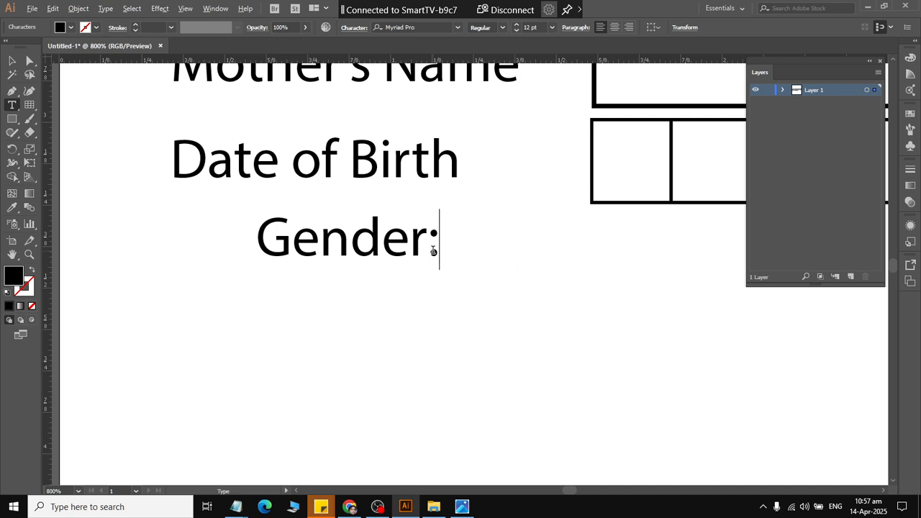
Align the left edge of the "Gender:" label to the "Date of Birth" row, using that row as the key object.
{"action": "left_click", "coordinate": [12, 63]}
{"action": "left_click", "coordinate": [184, 214]}
{"action": "left_click", "coordinate": [223, 160]}
{"action": "left_click", "coordinate": [267, 241], "text": "shift"}
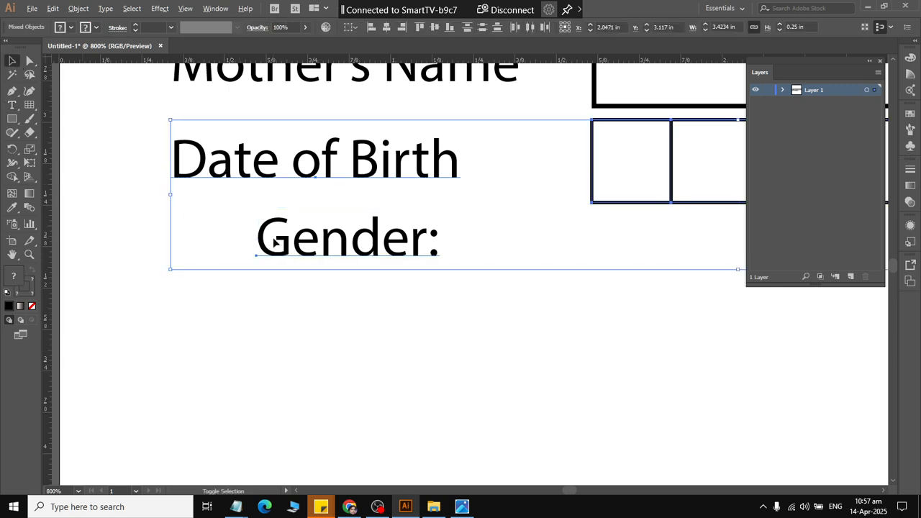
{"action": "left_click", "coordinate": [232, 170]}
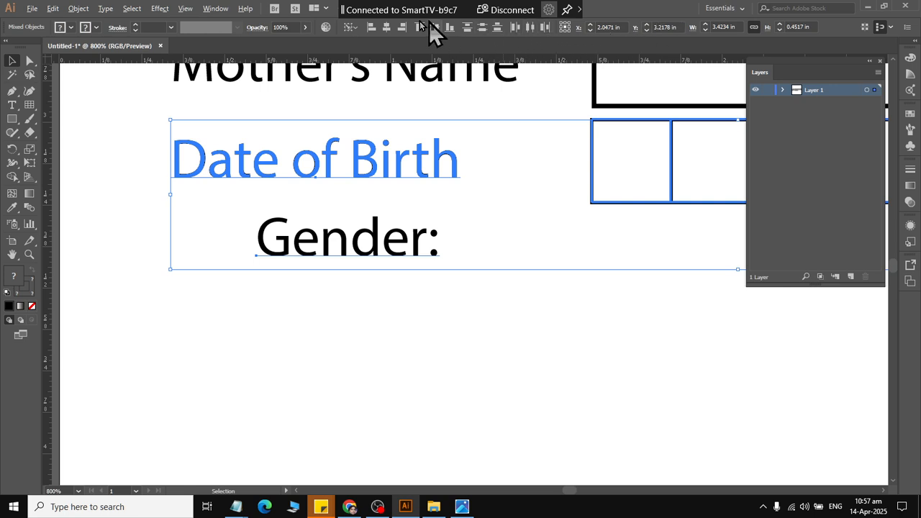
{"action": "left_click", "coordinate": [371, 26]}
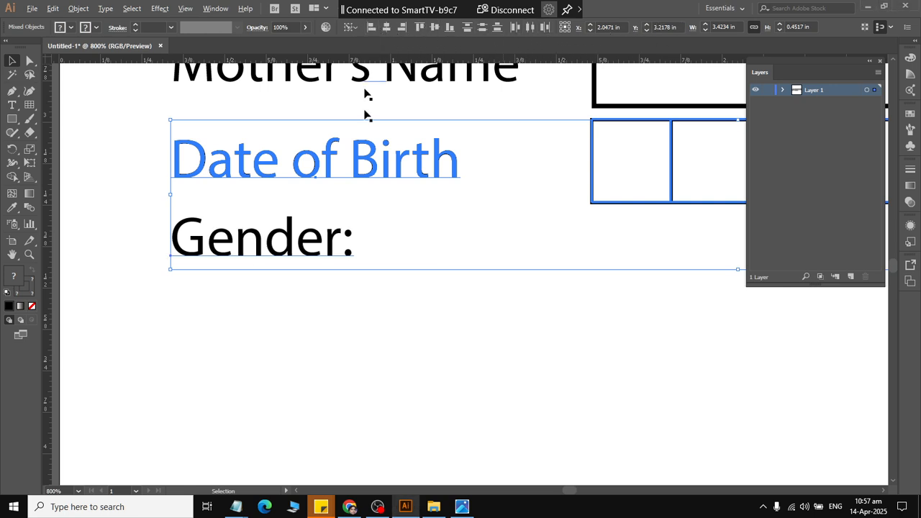
{"action": "left_click", "coordinate": [308, 305]}
Duplicate the "Gender:" label to its right on the same line and change the copy's text to "Male".
{"action": "left_click", "coordinate": [265, 248]}
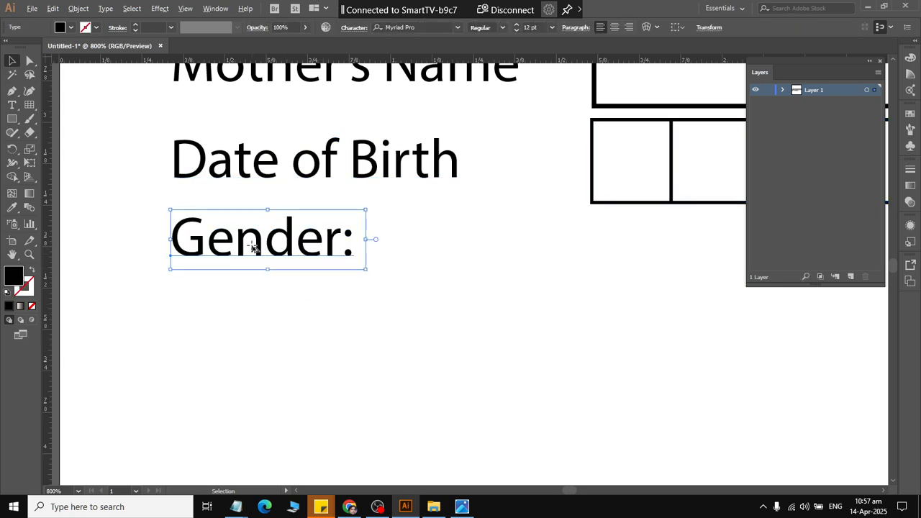
{"action": "left_click_drag", "start_coordinate": [254, 248], "coordinate": [464, 251]}
{"action": "triple_click", "coordinate": [424, 255]}
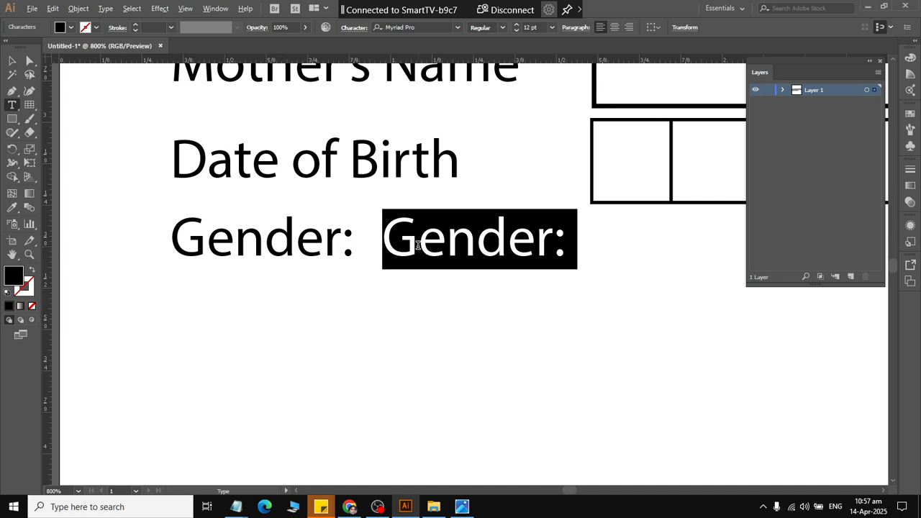
{"action": "type", "text": "Male"}
{"action": "key", "text": "Escape"}
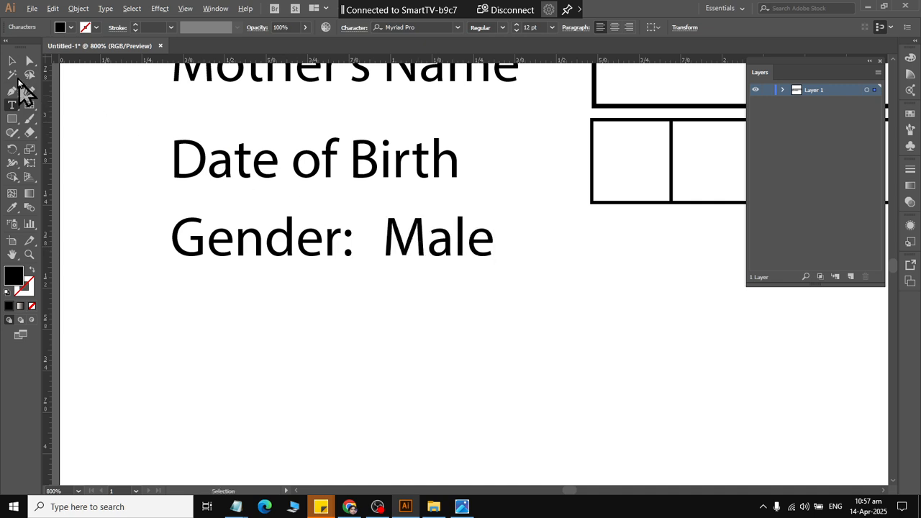
{"action": "key", "text": "alt+Tab"}
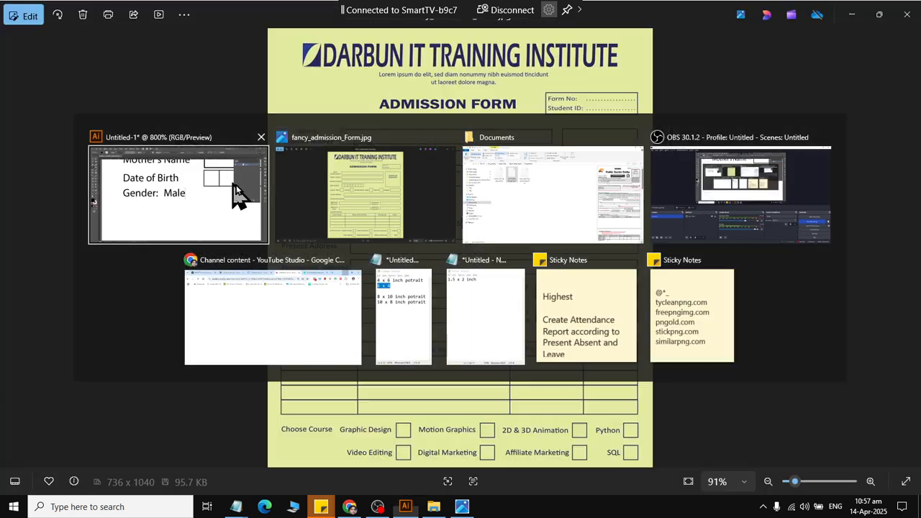
{"action": "key", "text": "alt+Tab"}
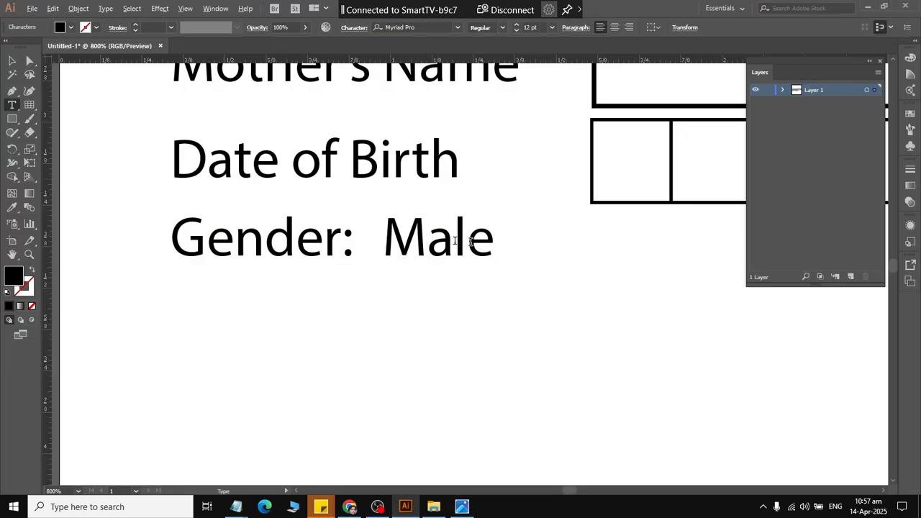
Move the "Gender:" and "Male" labels together slightly down, away from the "Date of Birth" row.
{"action": "left_click", "coordinate": [12, 62]}
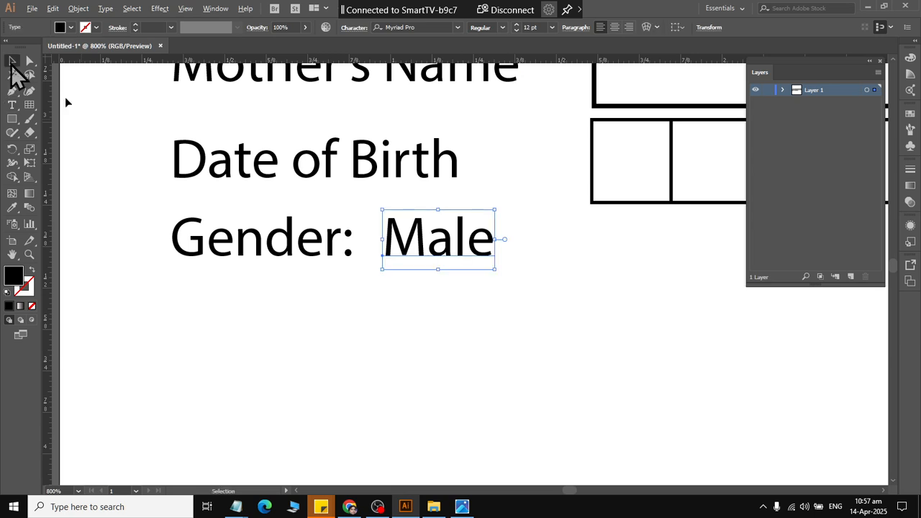
{"action": "left_click", "coordinate": [477, 323]}
{"action": "left_click_drag", "start_coordinate": [465, 299], "coordinate": [275, 228]}
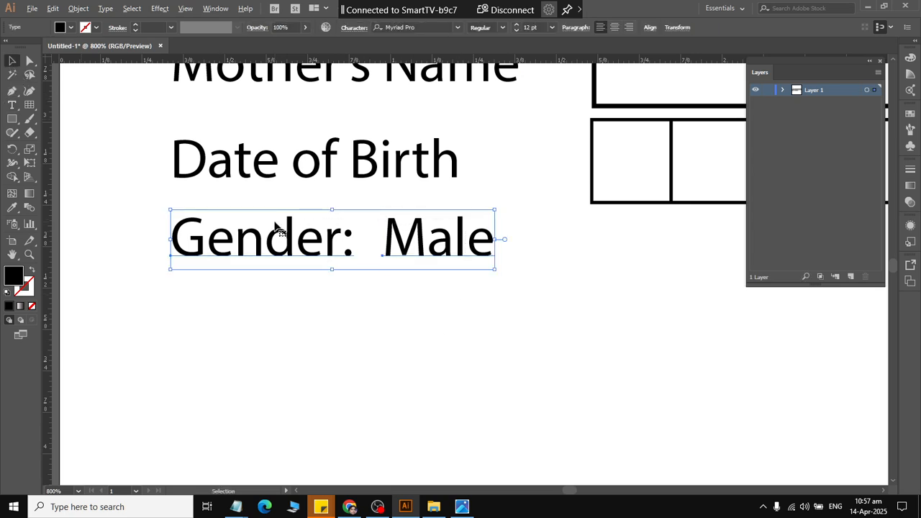
{"action": "key", "text": "Down"}
{"action": "key", "text": "Down"}
{"action": "key", "text": "Down"}
{"action": "key", "text": "Down"}
{"action": "left_click", "coordinate": [454, 311]}
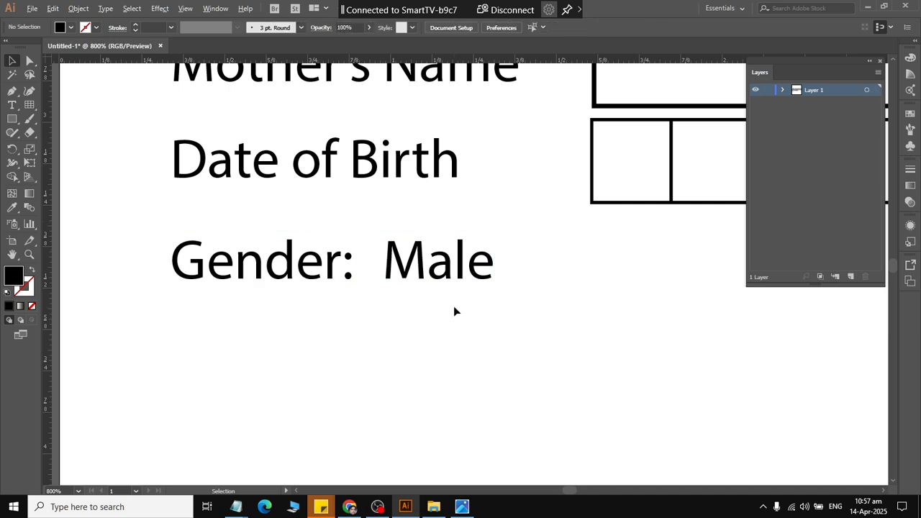
{"action": "scroll", "coordinate": [454, 309], "scroll_direction": "down", "scroll_amount": 1}
{"action": "scroll", "coordinate": [454, 310], "scroll_direction": "right", "scroll_amount": 4}
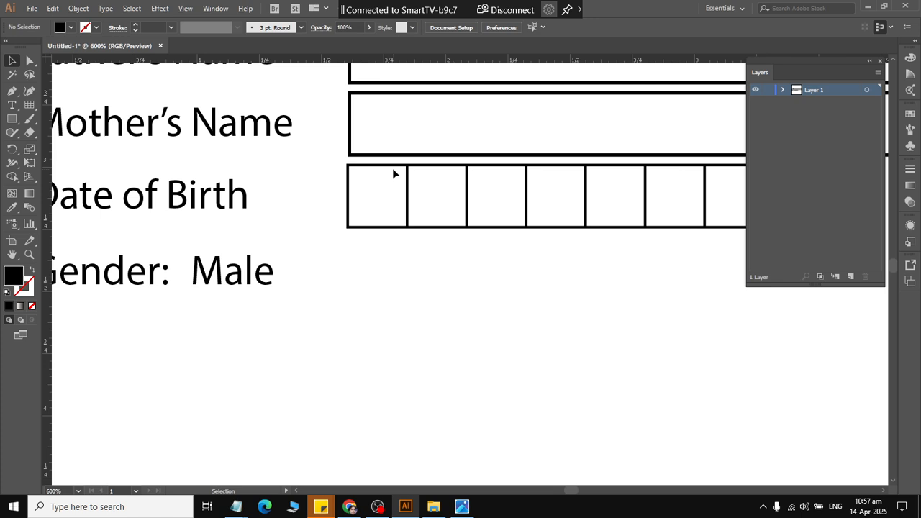
{"action": "left_click", "coordinate": [11, 119]}
{"action": "left_click_drag", "start_coordinate": [333, 281], "coordinate": [383, 335]}
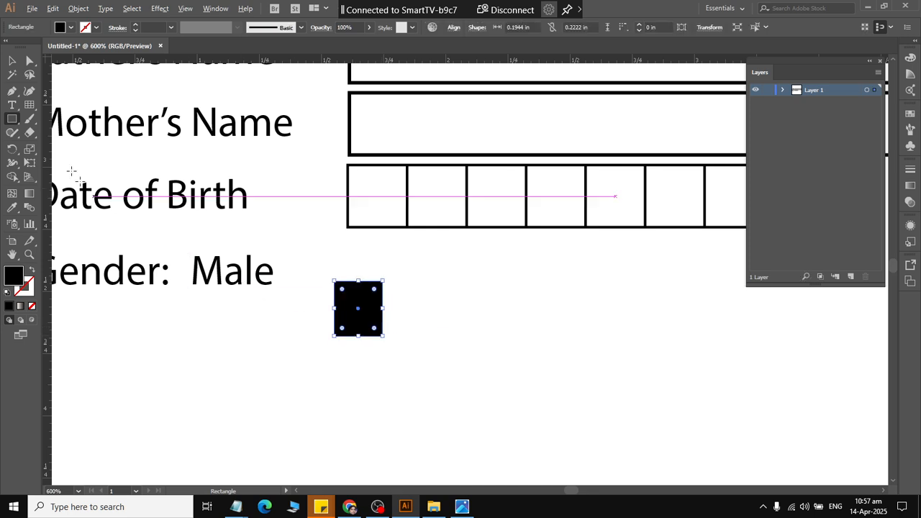
{"action": "left_click", "coordinate": [13, 62]}
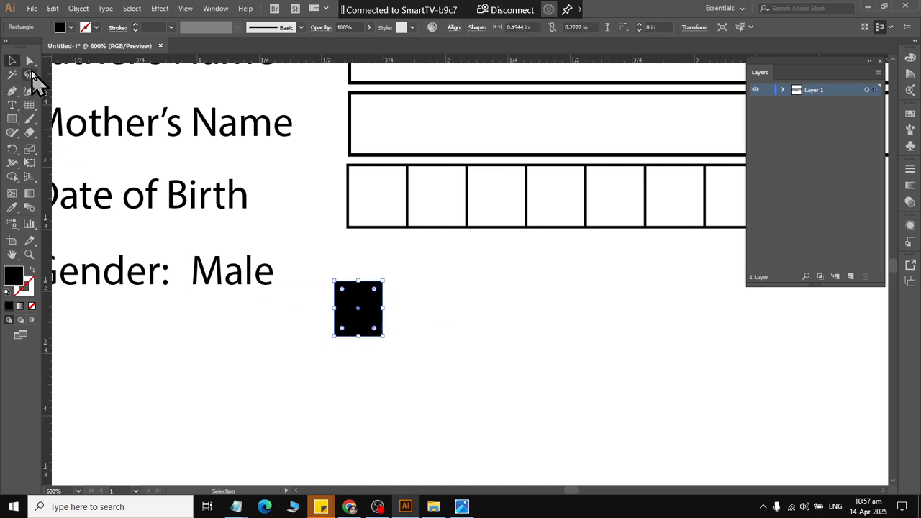
{"action": "left_click", "coordinate": [32, 271]}
{"action": "left_click", "coordinate": [371, 342]}
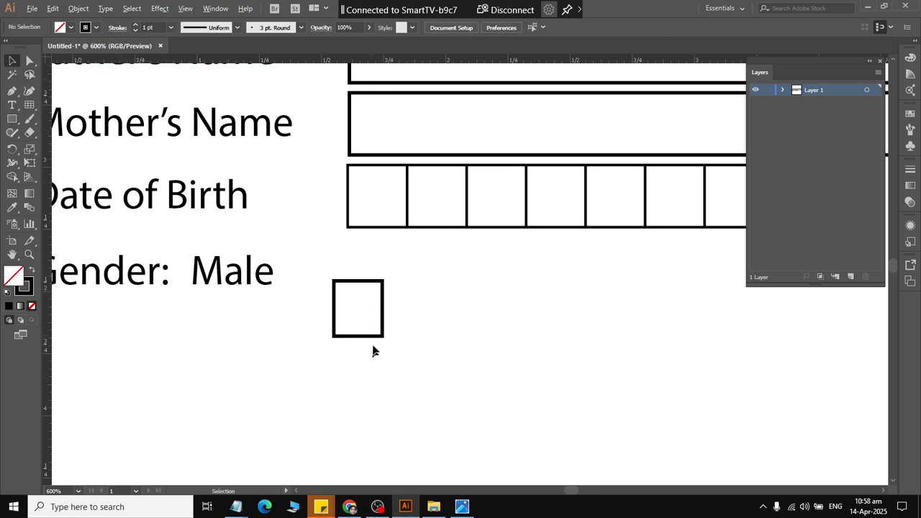
{"action": "left_click_drag", "start_coordinate": [373, 336], "coordinate": [393, 284]}
{"action": "left_click", "coordinate": [409, 320]}
{"action": "key", "text": "ctrl+z"}
Duplicate the first date-of-birth cell and move the copy down and left to sit just after the "Male" label.
{"action": "left_click", "coordinate": [379, 246]}
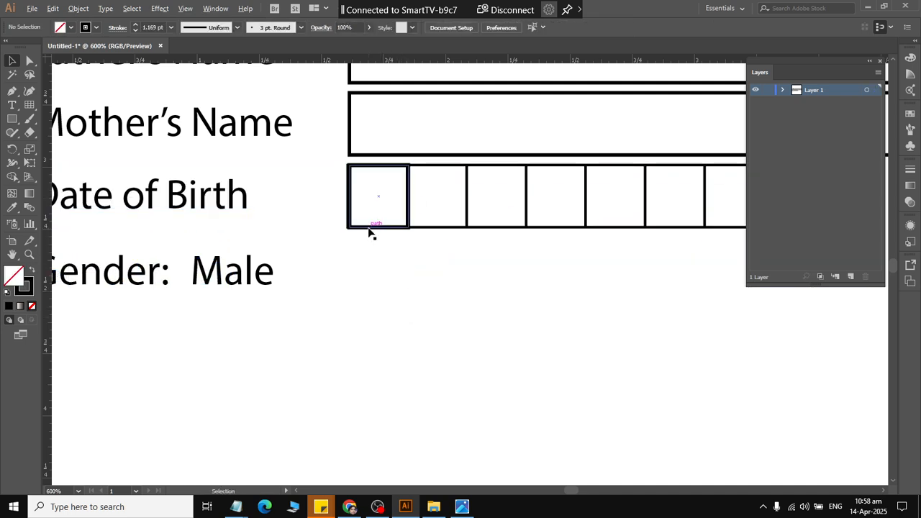
{"action": "left_click", "coordinate": [372, 232]}
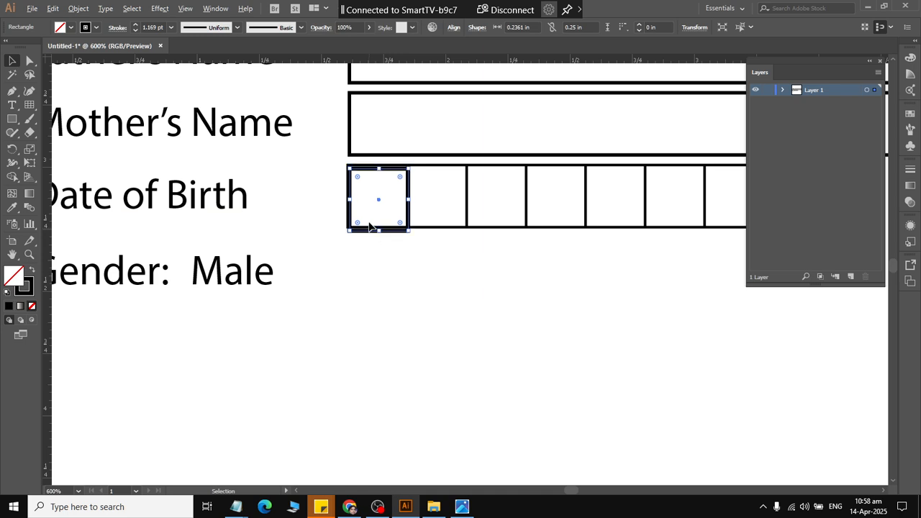
{"action": "key", "text": "Down"}
{"action": "key", "text": "Down"}
{"action": "key", "text": "Down"}
{"action": "key", "text": "Down"}
{"action": "key", "text": "Down"}
{"action": "key", "text": "Down"}
{"action": "key", "text": "Down"}
{"action": "key", "text": "Down"}
{"action": "key", "text": "Down"}
{"action": "key", "text": "Down"}
{"action": "key", "text": "Down"}
{"action": "key", "text": "Down"}
{"action": "key", "text": "Down"}
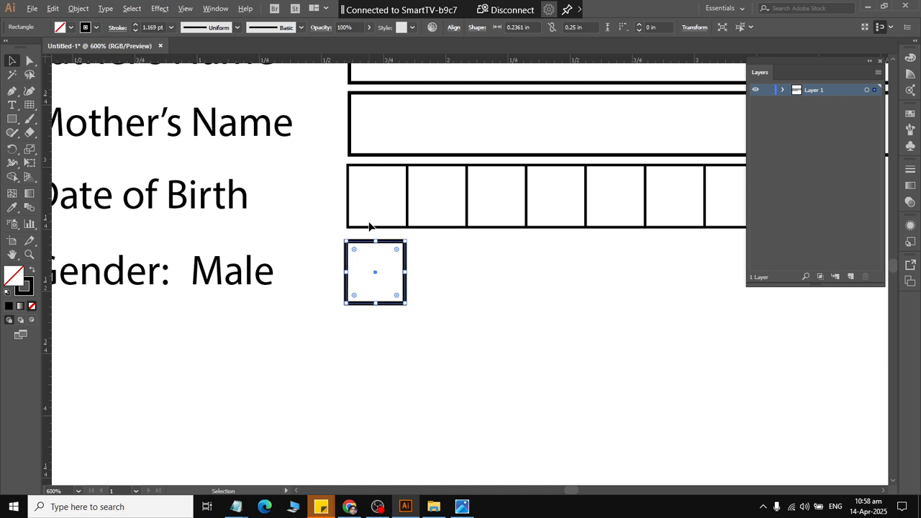
{"action": "key", "text": "Left"}
{"action": "key", "text": "Left"}
{"action": "key", "text": "Left"}
{"action": "key", "text": "Left"}
{"action": "key", "text": "Left"}
{"action": "key", "text": "Left"}
{"action": "key", "text": "Left"}
{"action": "key", "text": "Left"}
{"action": "key", "text": "Left"}
{"action": "key", "text": "Left"}
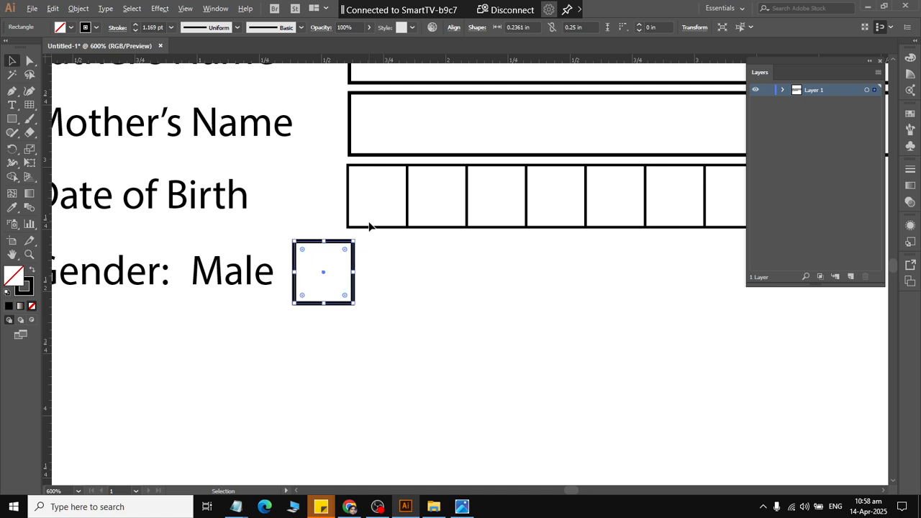
Align the "Male" label and its checkbox by their vertical centers.
{"action": "key", "text": "alt+Tab"}
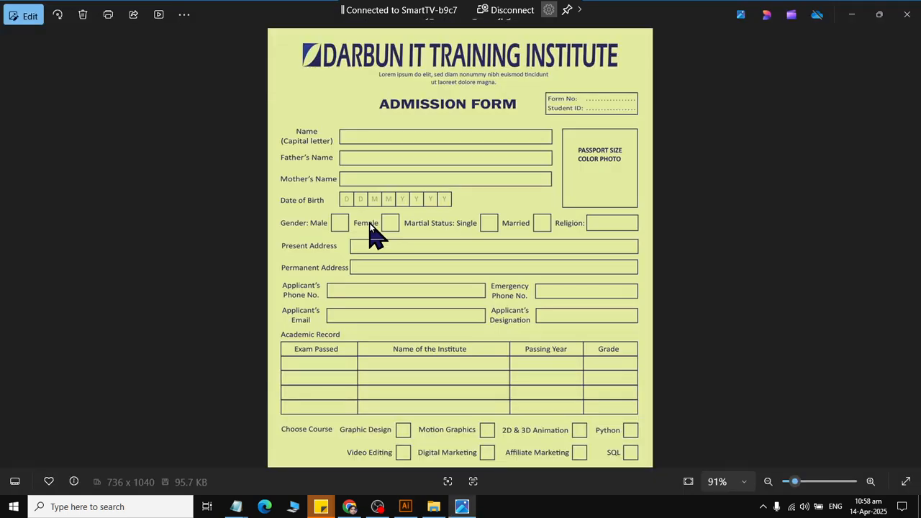
{"action": "key", "text": "alt+Tab"}
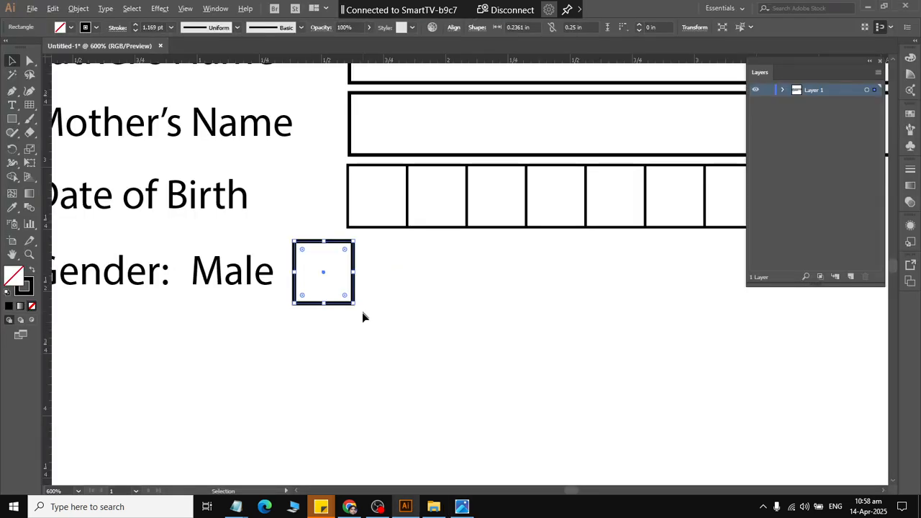
{"action": "left_click_drag", "start_coordinate": [355, 346], "coordinate": [229, 269]}
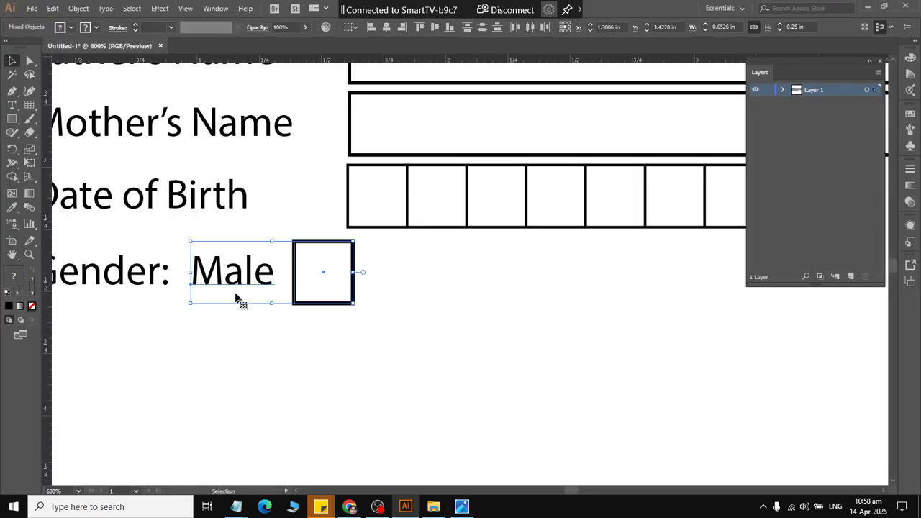
{"action": "left_click", "coordinate": [434, 28]}
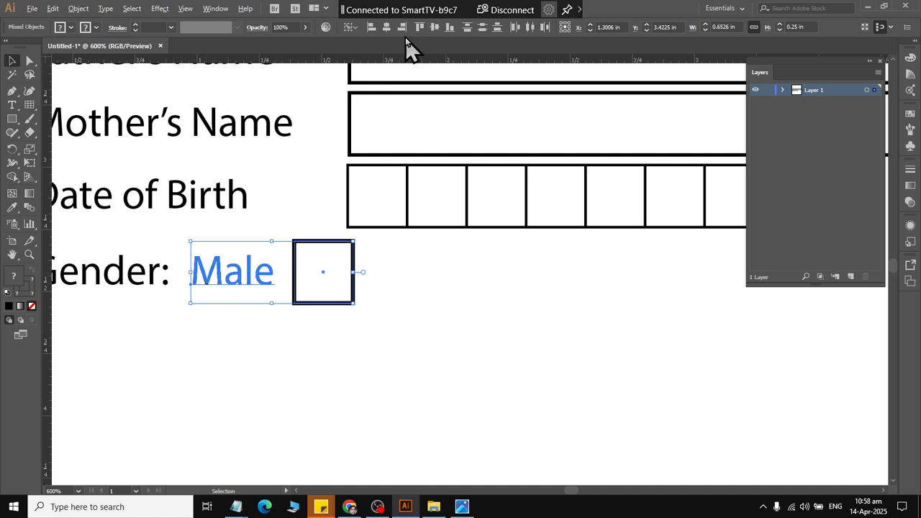
{"action": "left_click", "coordinate": [375, 331]}
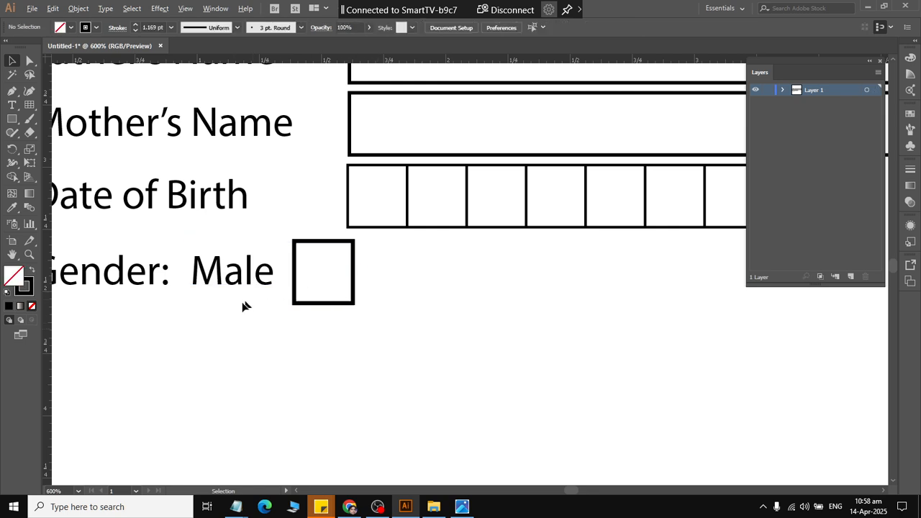
Duplicate the "Male" label with its checkbox further along the gender row and change the copied label's text to "Female".
{"action": "left_click_drag", "start_coordinate": [250, 332], "coordinate": [536, 306]}
{"action": "left_click", "coordinate": [484, 359]}
{"action": "double_click", "coordinate": [417, 281]}
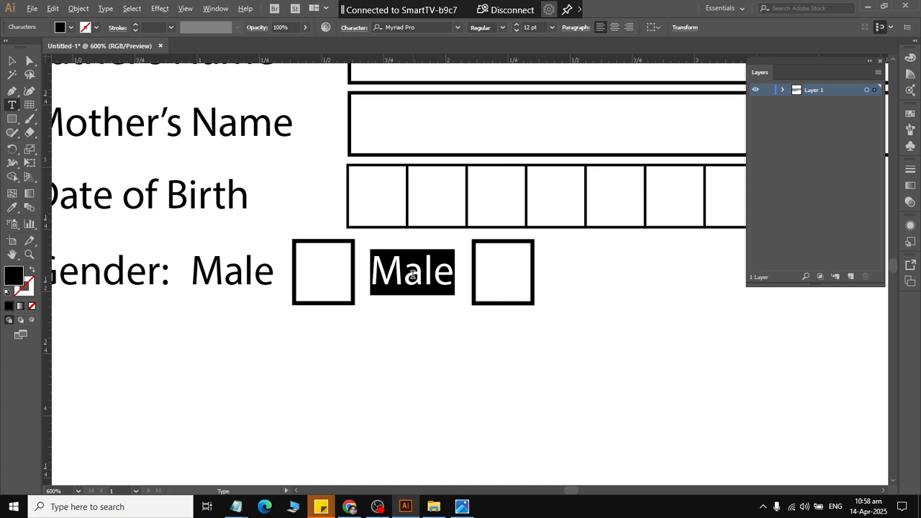
{"action": "type", "text": "fen"}
{"action": "key", "text": "BackSpace"}
{"action": "key", "text": "BackSpace"}
{"action": "key", "text": "BackSpace"}
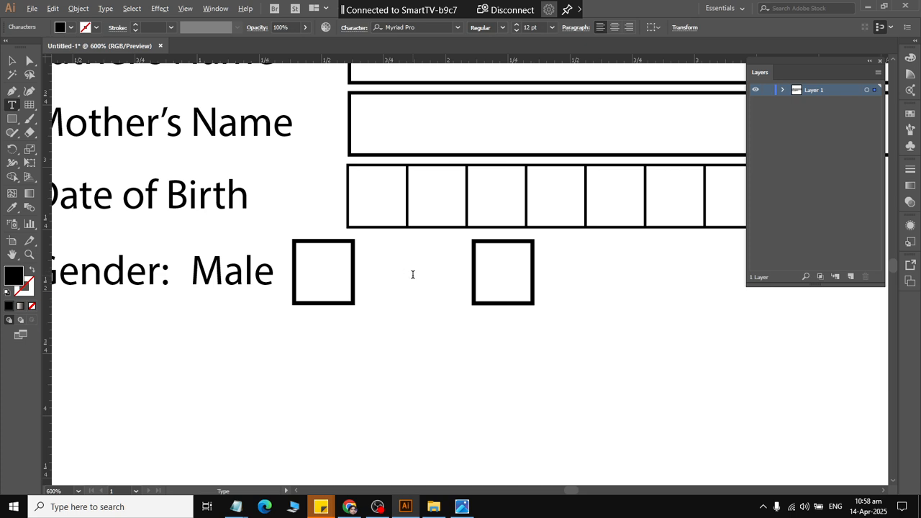
{"action": "type", "text": "Female"}
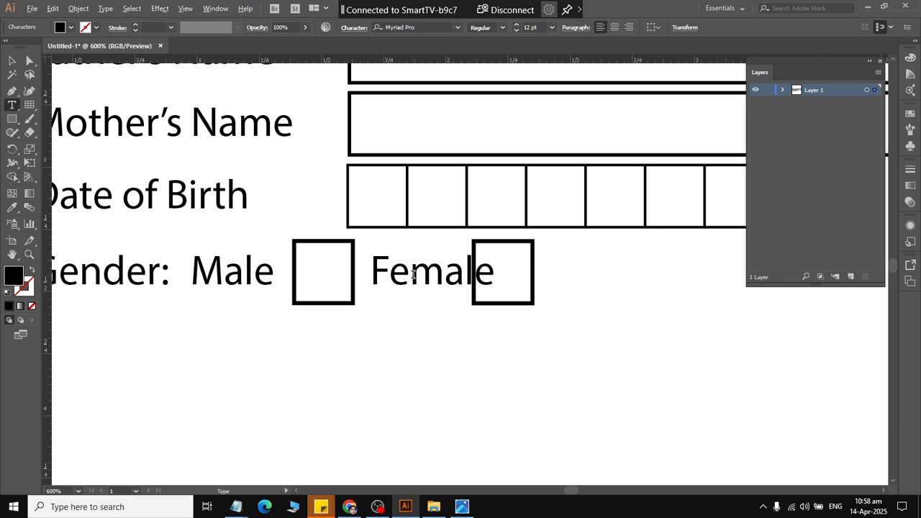
{"action": "left_click", "coordinate": [12, 60]}
{"action": "left_click", "coordinate": [519, 356]}
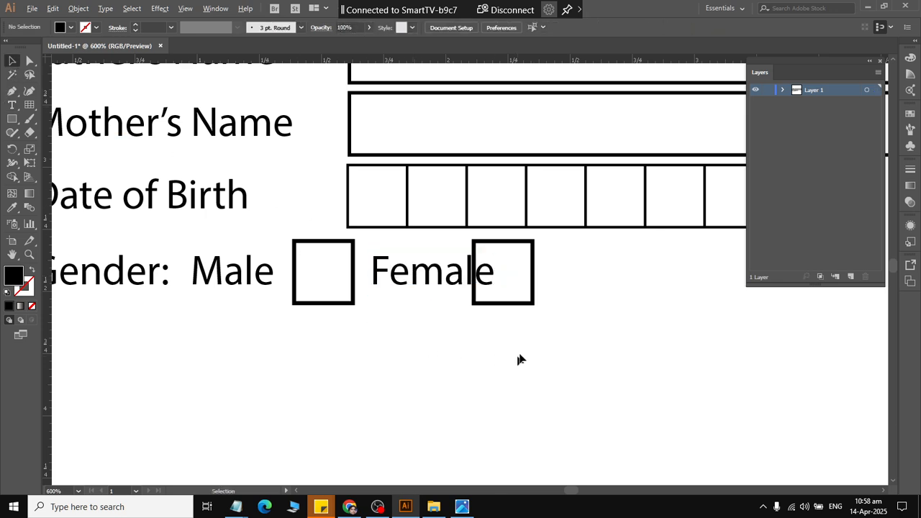
Move the second checkbox in the gender row right until it clears the end of the "Female" label.
{"action": "left_click_drag", "start_coordinate": [544, 325], "coordinate": [516, 263]}
{"action": "key", "text": "Right"}
{"action": "key", "text": "Right"}
{"action": "key", "text": "Right"}
{"action": "key", "text": "Right"}
{"action": "key", "text": "Right"}
{"action": "key", "text": "Right"}
{"action": "key", "text": "Right"}
{"action": "key", "text": "Right"}
{"action": "key", "text": "Right"}
{"action": "key", "text": "Right"}
{"action": "key", "text": "Right"}
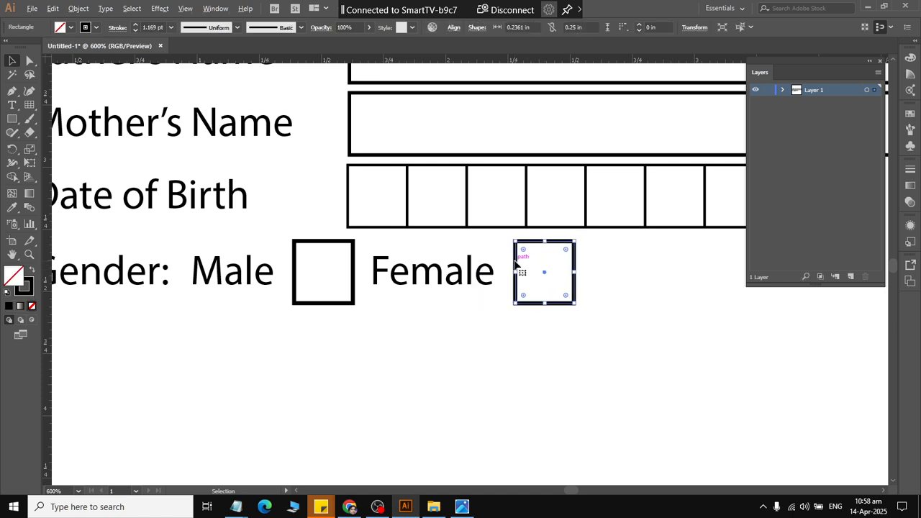
Check the reference form and duplicate the "Female" label to just after its checkbox on the same line.
{"action": "key", "text": "alt+Tab"}
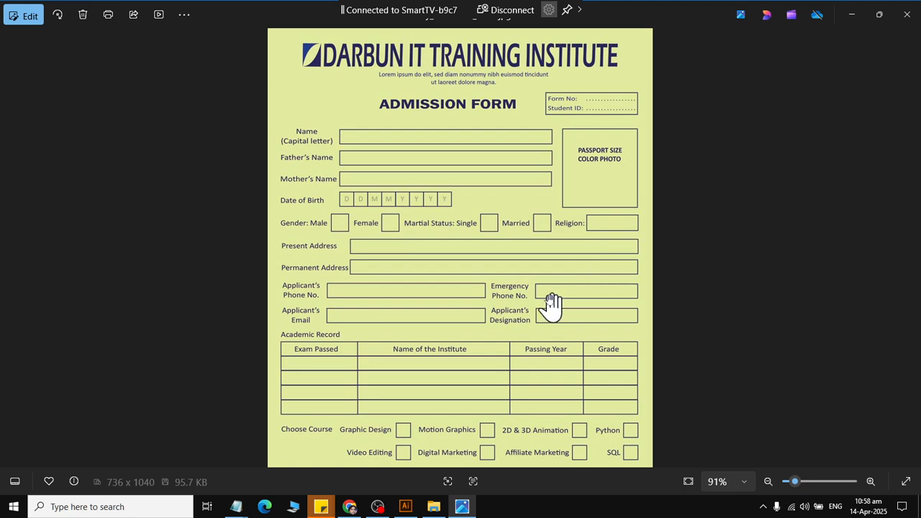
{"action": "key", "text": "alt+Tab"}
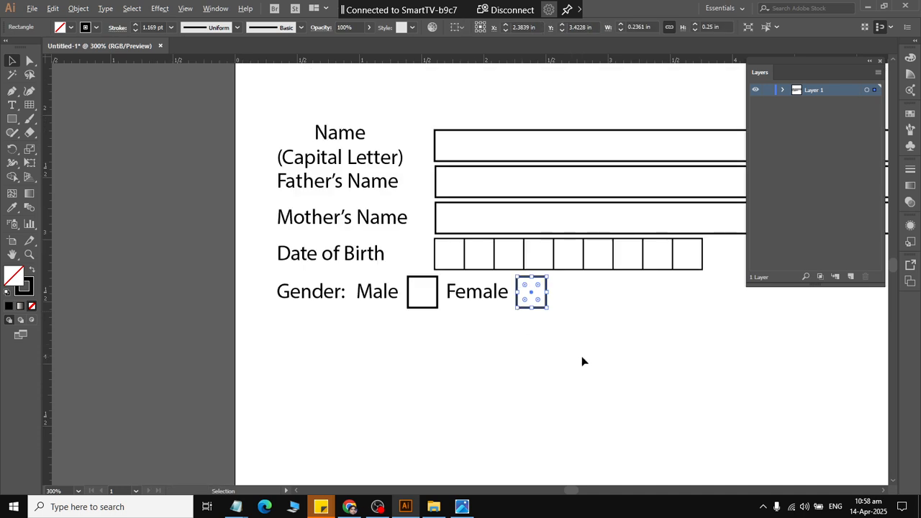
{"action": "left_click_drag", "start_coordinate": [567, 343], "coordinate": [499, 349]}
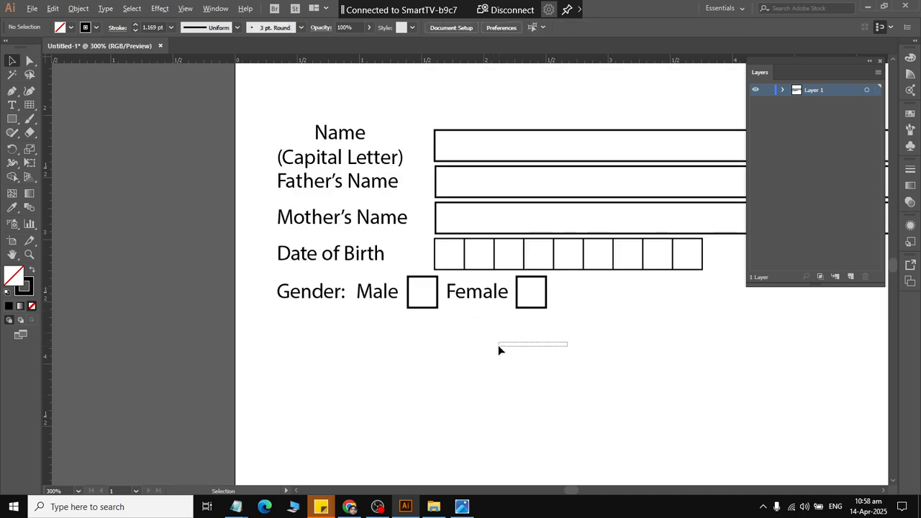
{"action": "left_click_drag", "start_coordinate": [460, 305], "coordinate": [569, 318]}
Replace the text of the copied "Female" label with "Marital Status:", comparing the wording with the reference form.
{"action": "double_click", "coordinate": [581, 296]}
{"action": "key", "text": "ctrl+a"}
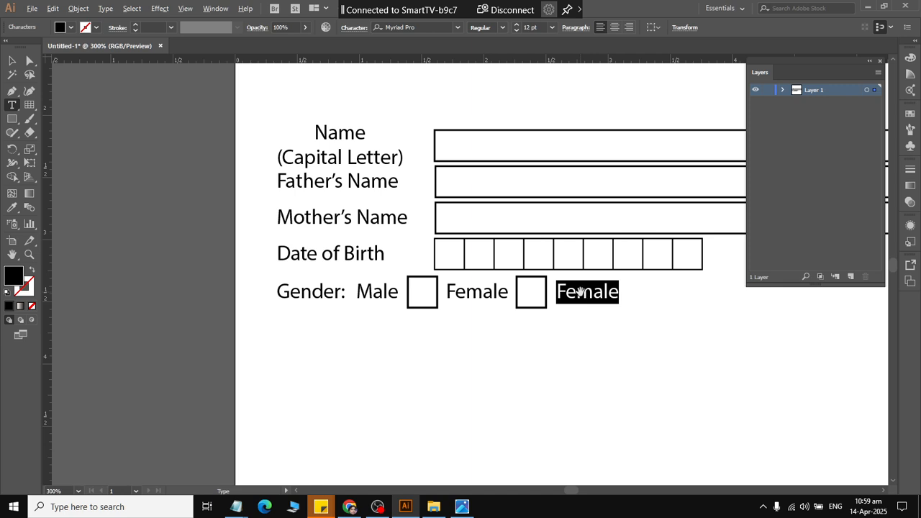
{"action": "key", "text": "alt+Tab"}
{"action": "key", "text": "alt+Tab"}
{"action": "type", "text": "Mar"}
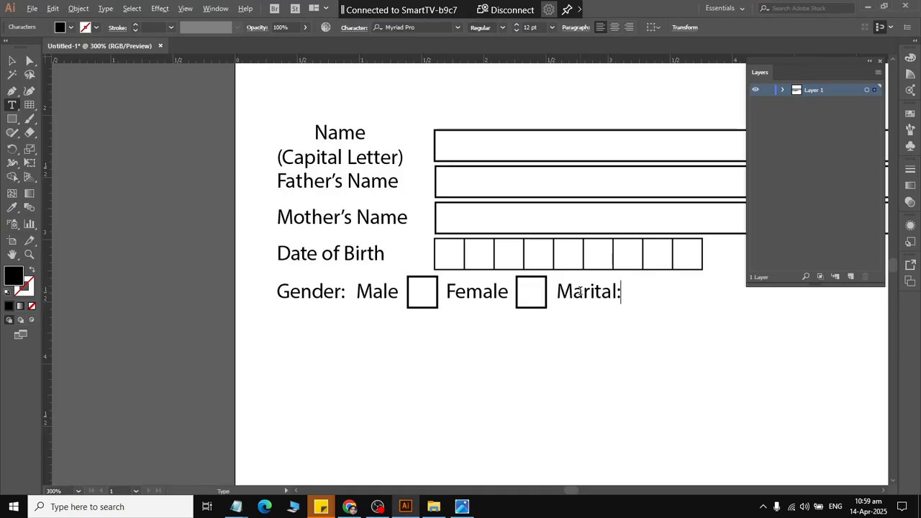
{"action": "key", "text": "alt+Tab"}
{"action": "key", "text": "alt+Tab"}
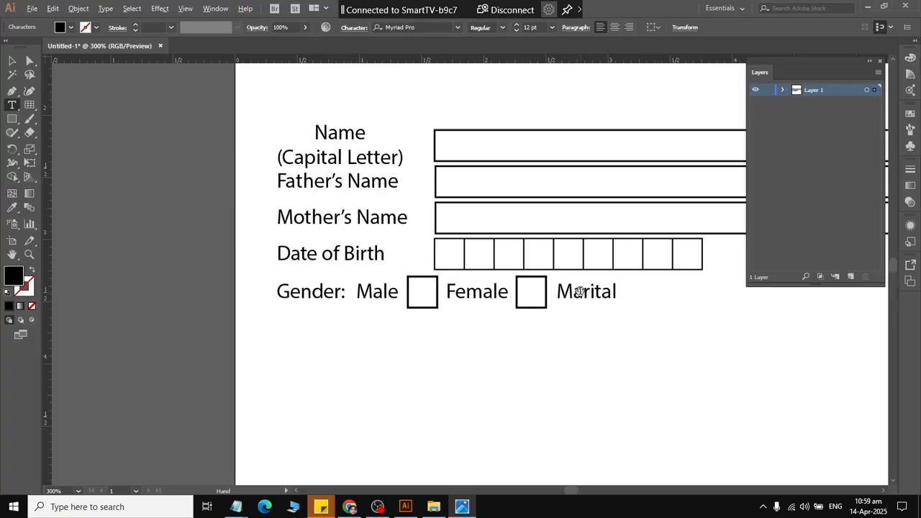
{"action": "key", "text": "alt+Tab"}
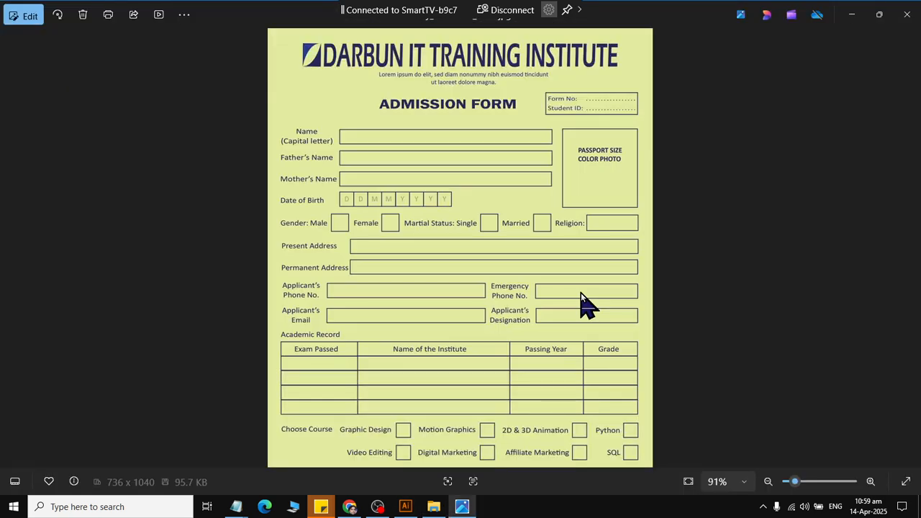
{"action": "key", "text": "alt+Tab"}
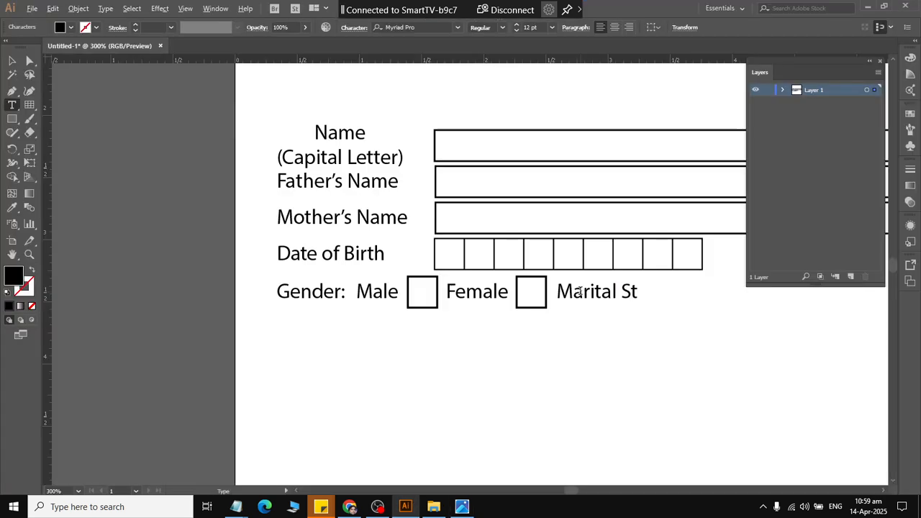
{"action": "key", "text": "alt+Tab"}
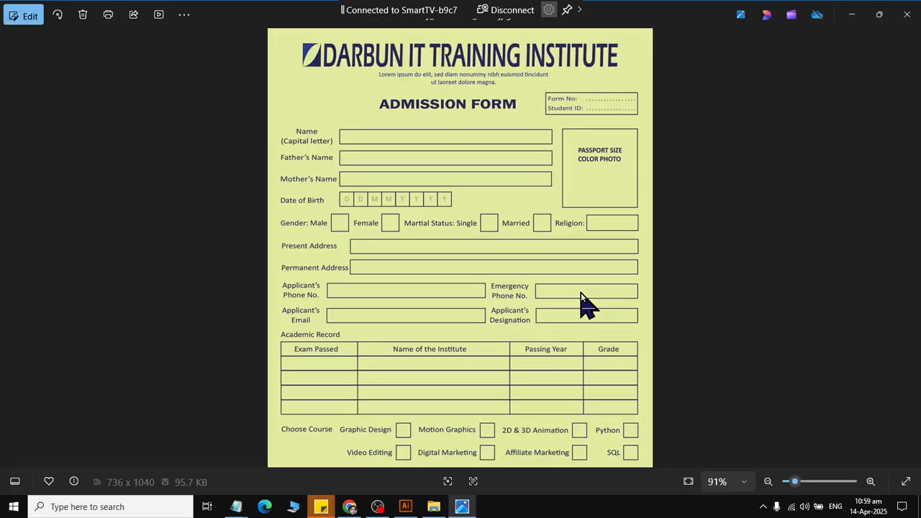
{"action": "key", "text": "alt+Tab"}
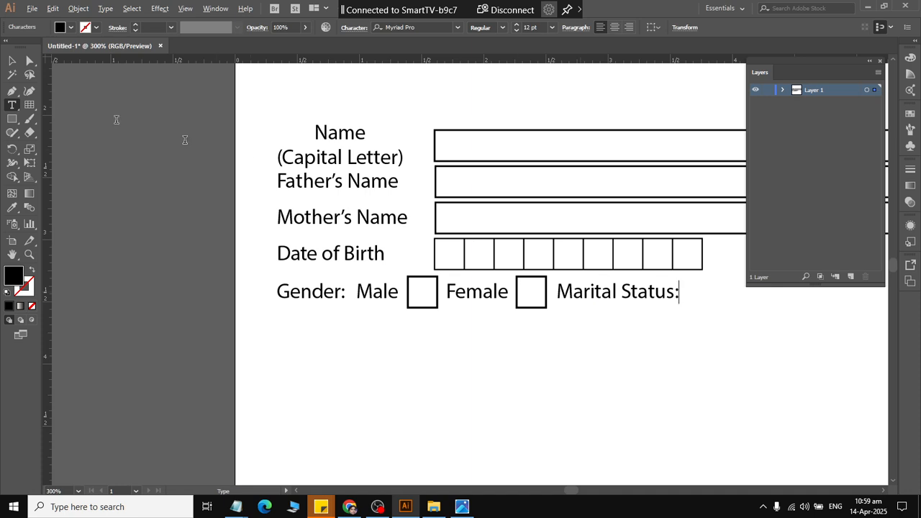
{"action": "left_click", "coordinate": [12, 61]}
{"action": "left_click", "coordinate": [401, 360]}
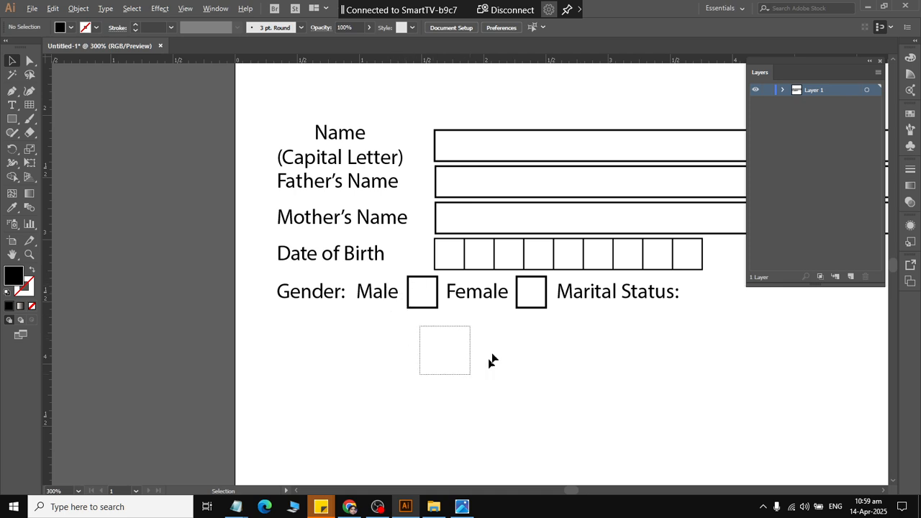
Duplicate the "Female" label together with its checkbox and place the copies just after the "Marital Status:" label.
{"action": "left_click_drag", "start_coordinate": [470, 345], "coordinate": [531, 290]}
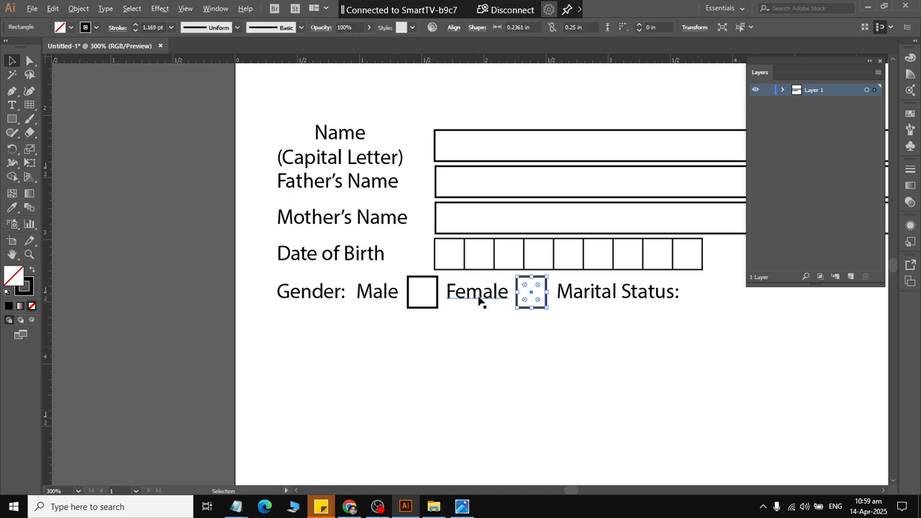
{"action": "left_click", "coordinate": [521, 307], "text": "shift"}
{"action": "left_click_drag", "start_coordinate": [477, 293], "coordinate": [717, 312]}
{"action": "scroll", "coordinate": [652, 329], "scroll_direction": "down", "scroll_amount": 3}
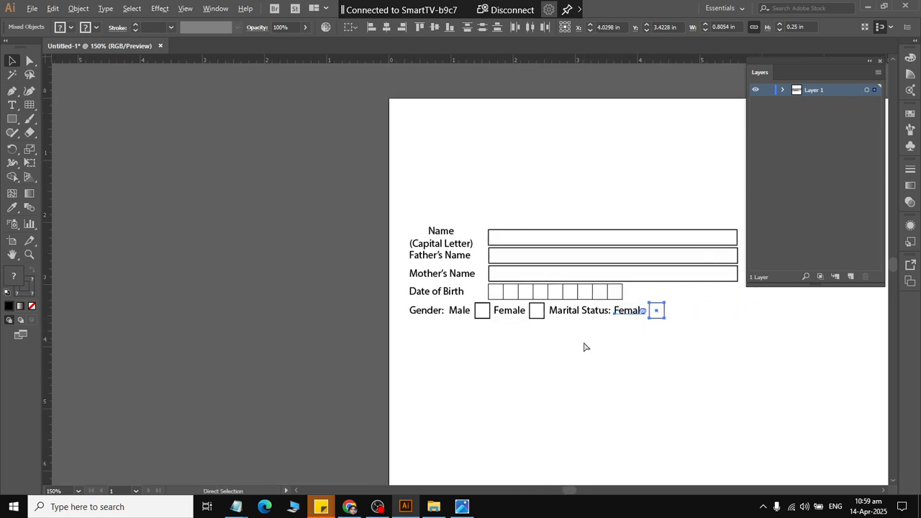
{"action": "key", "text": "ctrl+equal"}
{"action": "key", "text": "ctrl+equal"}
{"action": "left_click", "coordinate": [510, 378]}
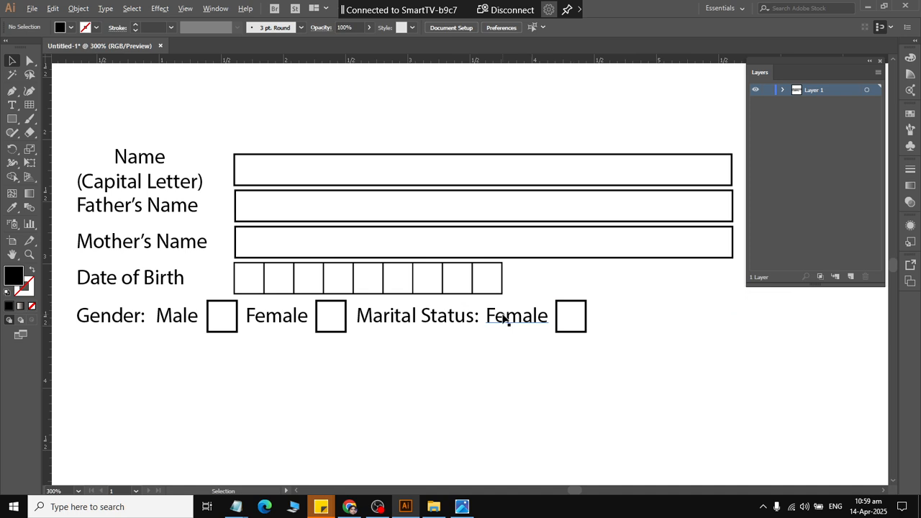
Change the copied label after "Marital Status:" to "Single".
{"action": "key", "text": "t"}
{"action": "double_click", "coordinate": [506, 319]}
{"action": "type", "text": "Sin"}
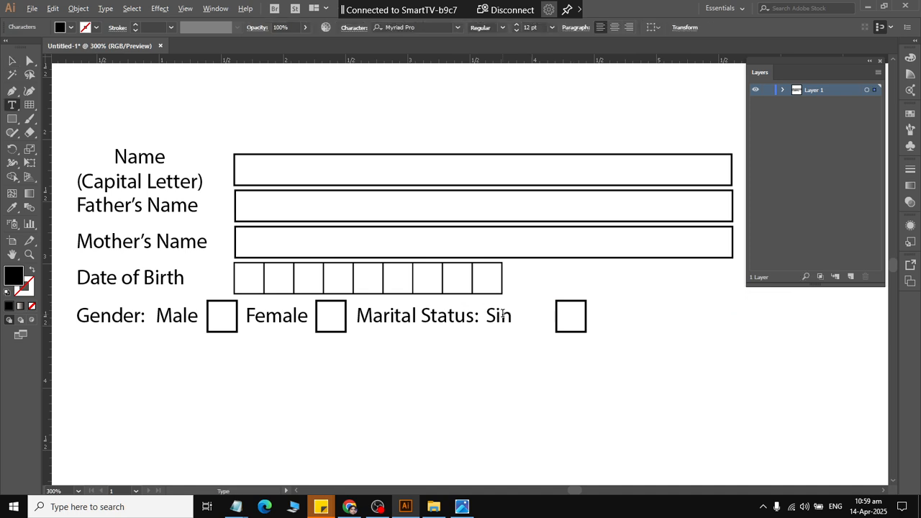
{"action": "type", "text": "gle"}
{"action": "left_click", "coordinate": [11, 61]}
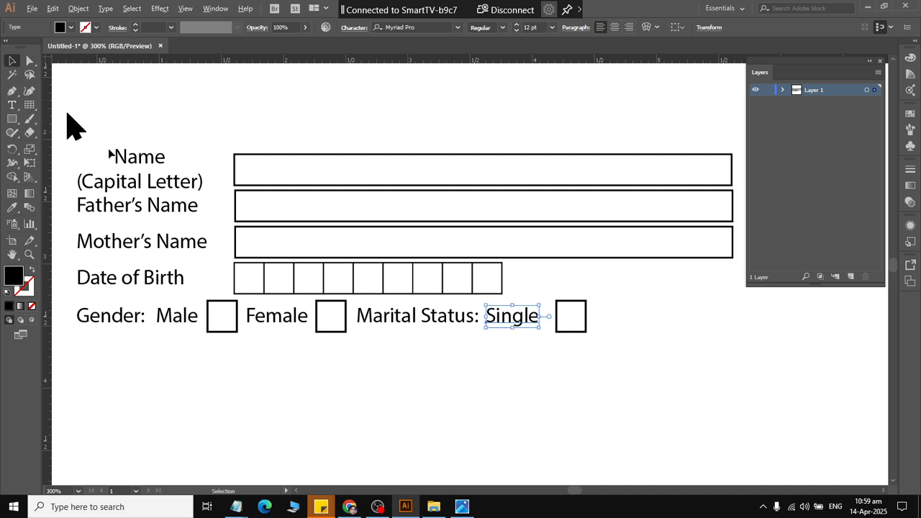
{"action": "left_click", "coordinate": [72, 123]}
Move the checkbox after "Single" slightly left, closer to its label.
{"action": "left_click", "coordinate": [568, 332]}
{"action": "key", "text": "Left"}
{"action": "key", "text": "Left"}
{"action": "key", "text": "Left"}
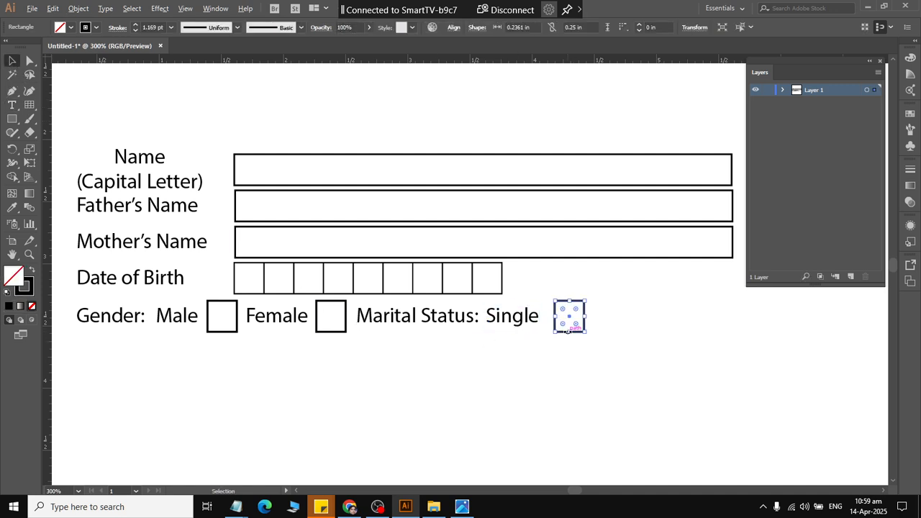
{"action": "left_click", "coordinate": [579, 366]}
Duplicate the "Single" label with its checkbox further right on the row and change the copied label's text to "Married".
{"action": "key", "text": "alt+Tab"}
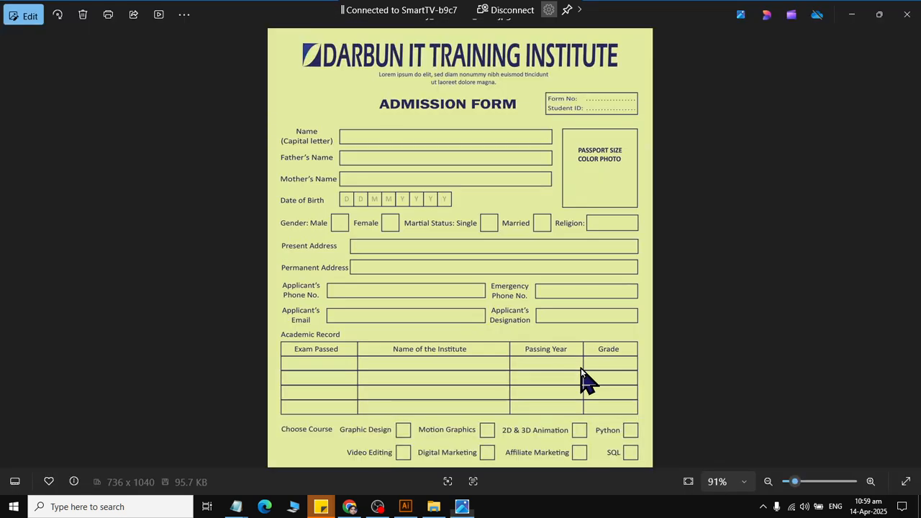
{"action": "key", "text": "alt+Tab"}
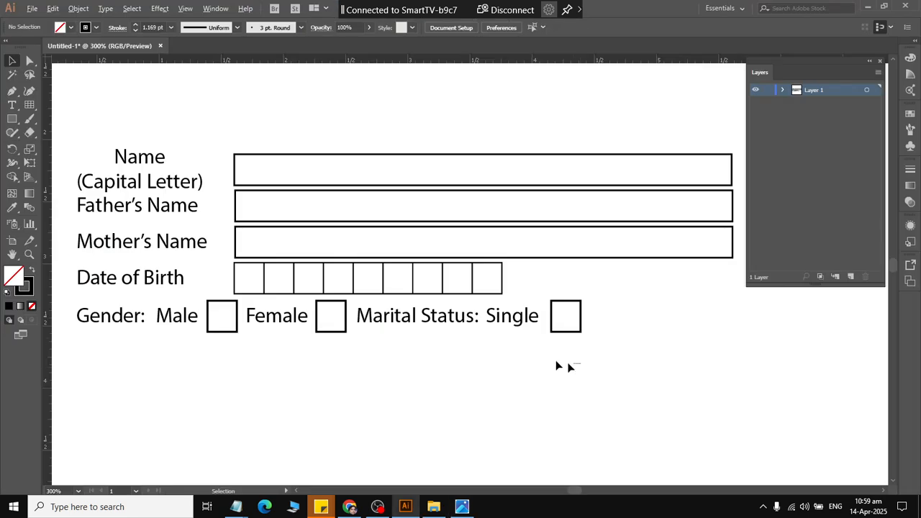
{"action": "left_click_drag", "start_coordinate": [580, 362], "coordinate": [496, 316]}
{"action": "left_click_drag", "start_coordinate": [566, 316], "coordinate": [609, 335]}
{"action": "left_click", "coordinate": [619, 366]}
{"action": "double_click", "coordinate": [615, 320]}
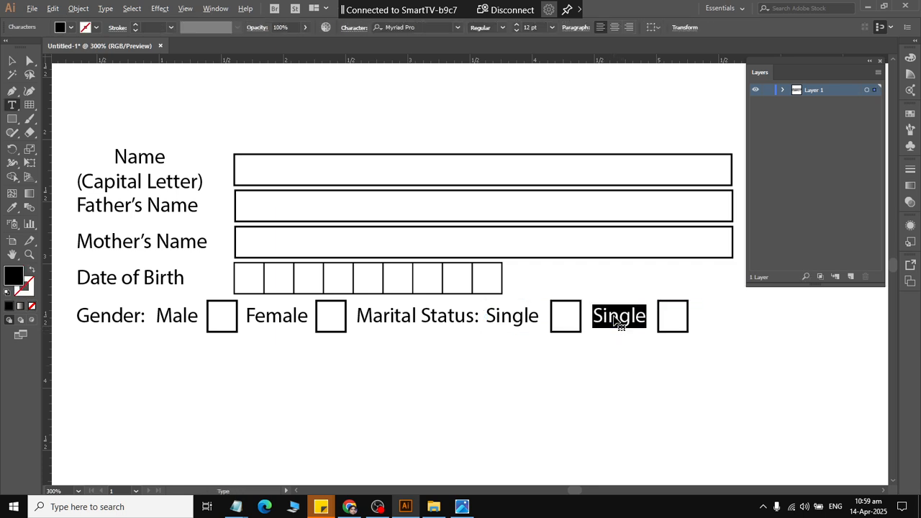
{"action": "type", "text": "Mar"}
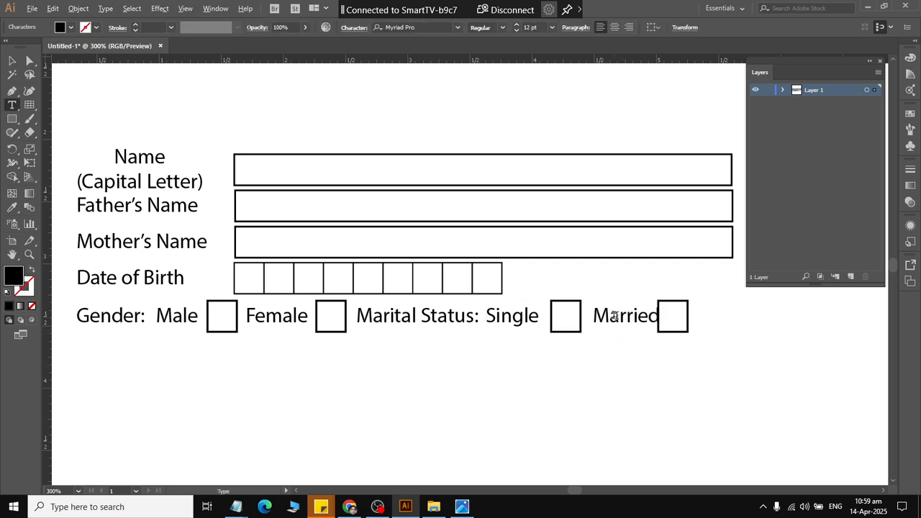
{"action": "type", "text": "ried"}
{"action": "left_click", "coordinate": [11, 61]}
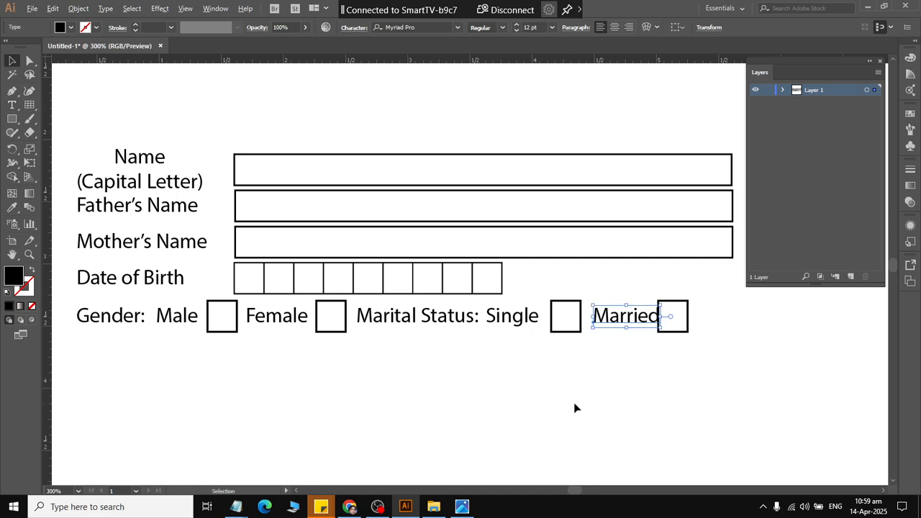
{"action": "left_click", "coordinate": [573, 408]}
Move the checkbox after "Married" right so a small gap separates it from the label.
{"action": "left_click", "coordinate": [687, 330]}
{"action": "key", "text": "Right"}
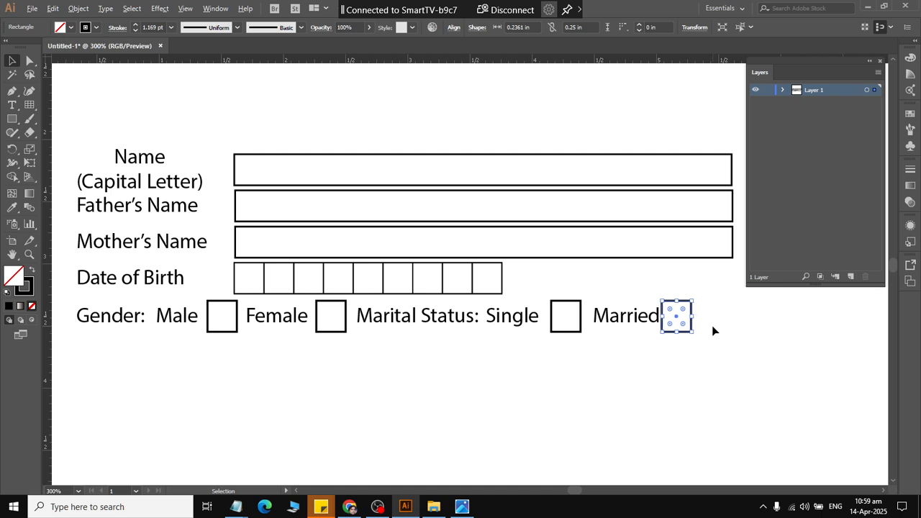
{"action": "key", "text": "Right"}
{"action": "key", "text": "Right"}
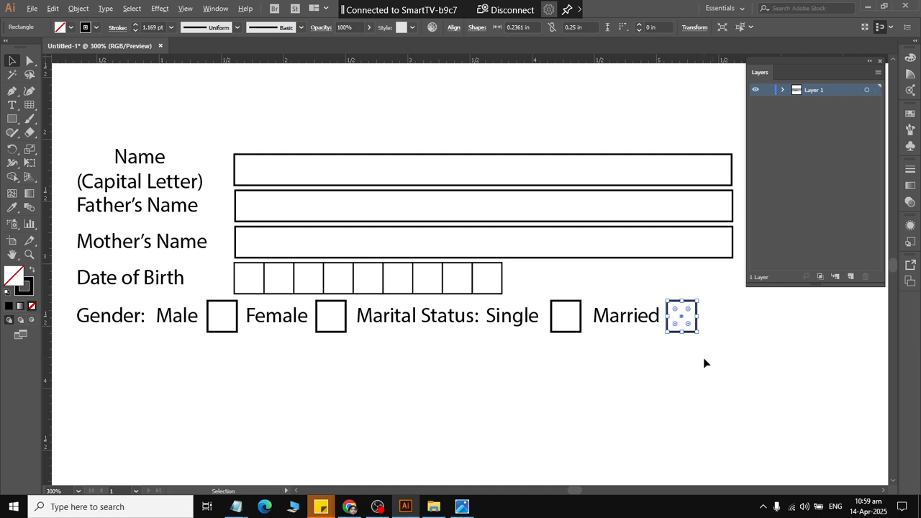
Duplicate the "Married" label with its checkbox to the end of the row and change the copied label's text to "Regligion".
{"action": "key", "text": "alt+Tab"}
{"action": "key", "text": "alt+Tab"}
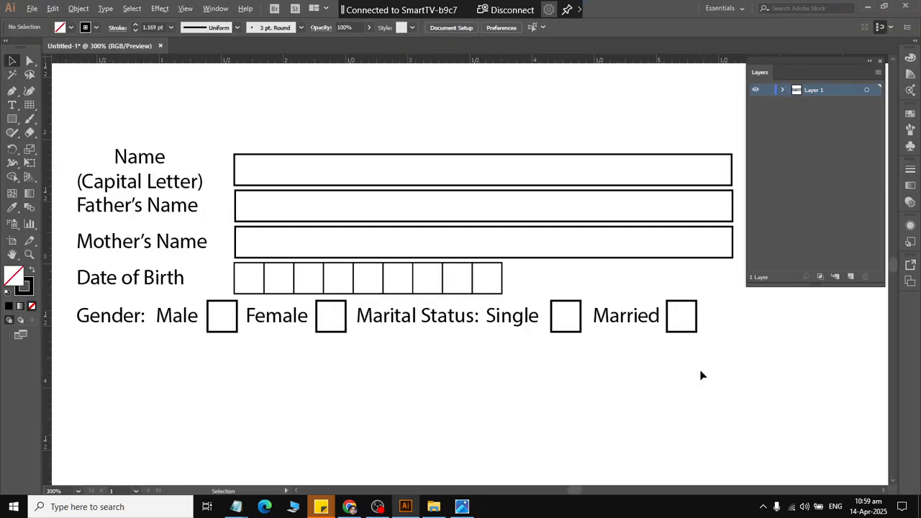
{"action": "left_click_drag", "start_coordinate": [700, 368], "coordinate": [730, 331]}
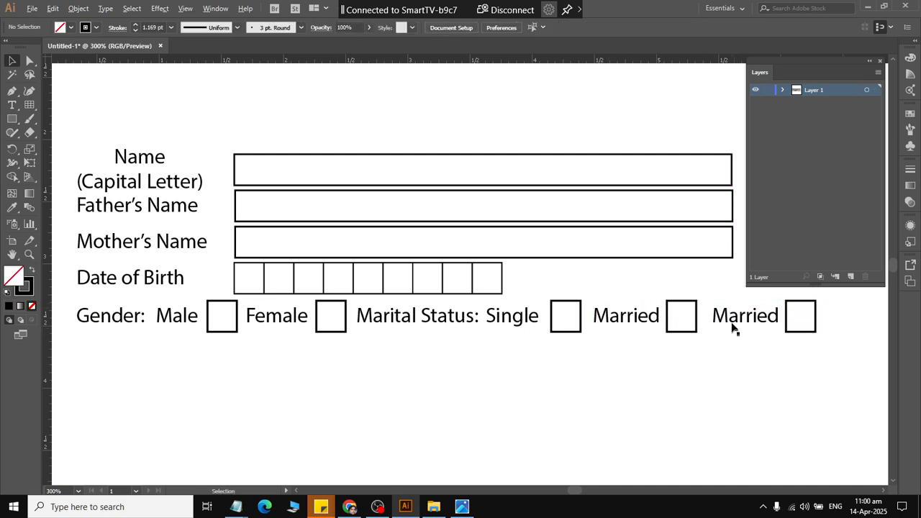
{"action": "key", "text": "t"}
{"action": "double_click", "coordinate": [730, 314]}
{"action": "type", "text": "Reg"}
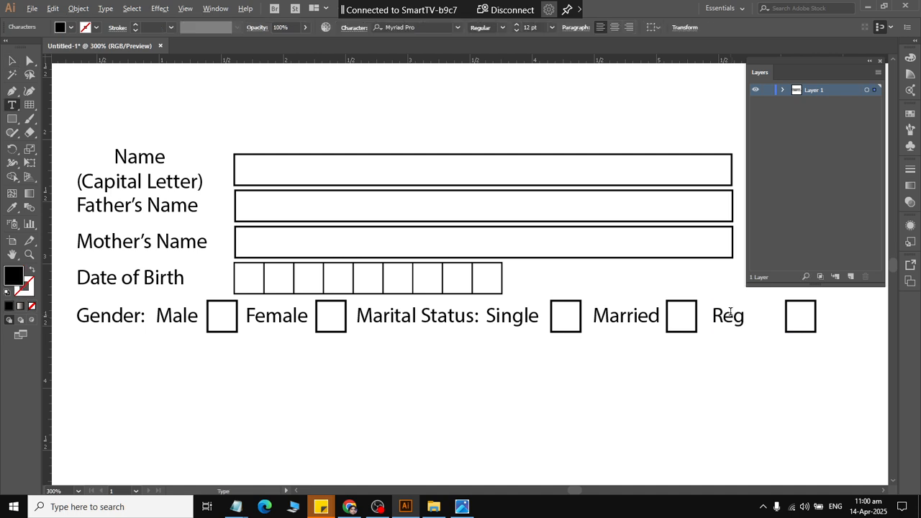
{"action": "type", "text": "ligion"}
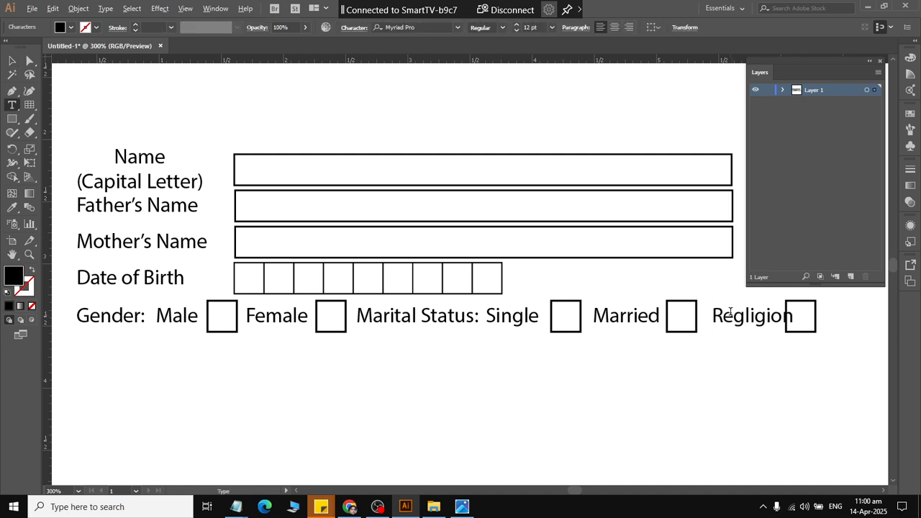
{"action": "left_click", "coordinate": [11, 61]}
{"action": "scroll", "coordinate": [425, 311], "scroll_direction": "down", "scroll_amount": 1}
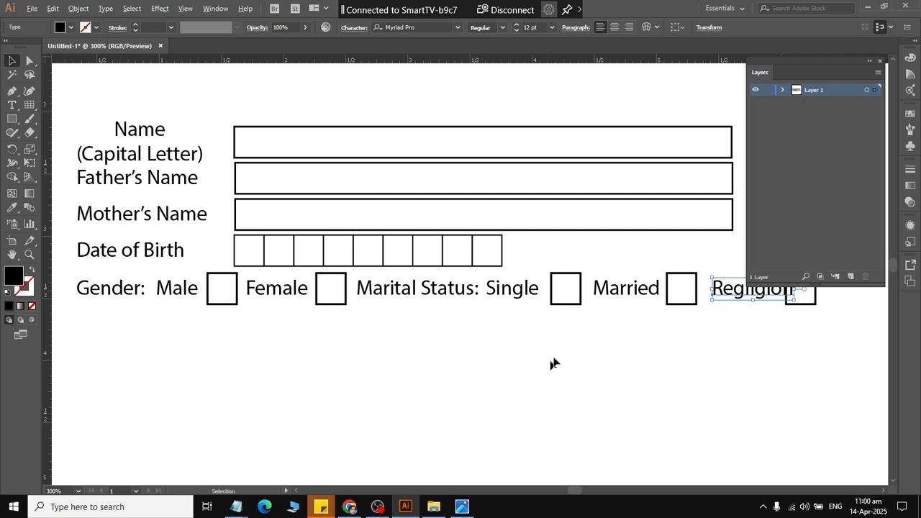
{"action": "scroll", "coordinate": [557, 360], "scroll_direction": "down", "scroll_amount": 1, "text": "alt"}
{"action": "left_click", "coordinate": [698, 333]}
{"action": "left_click", "coordinate": [695, 313]}
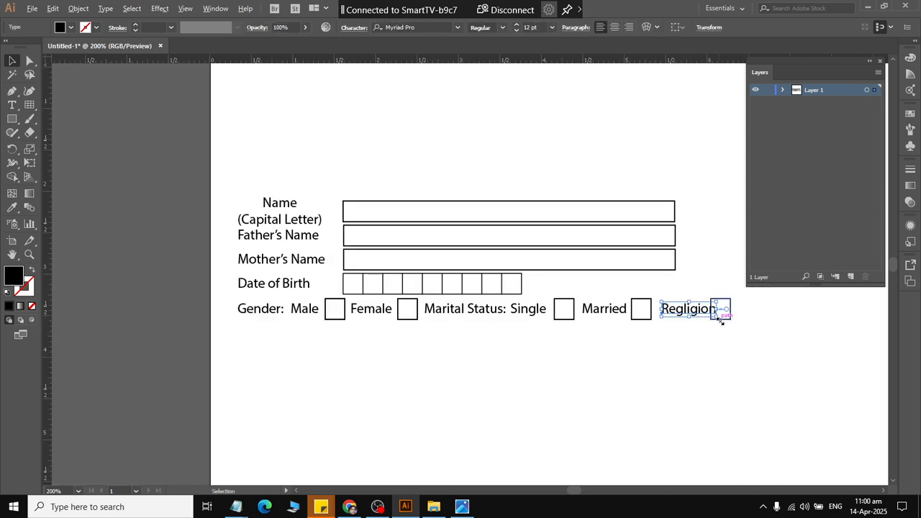
Move the checkbox after "Regligion" right so a small gap separates it from the label.
{"action": "left_click", "coordinate": [725, 316]}
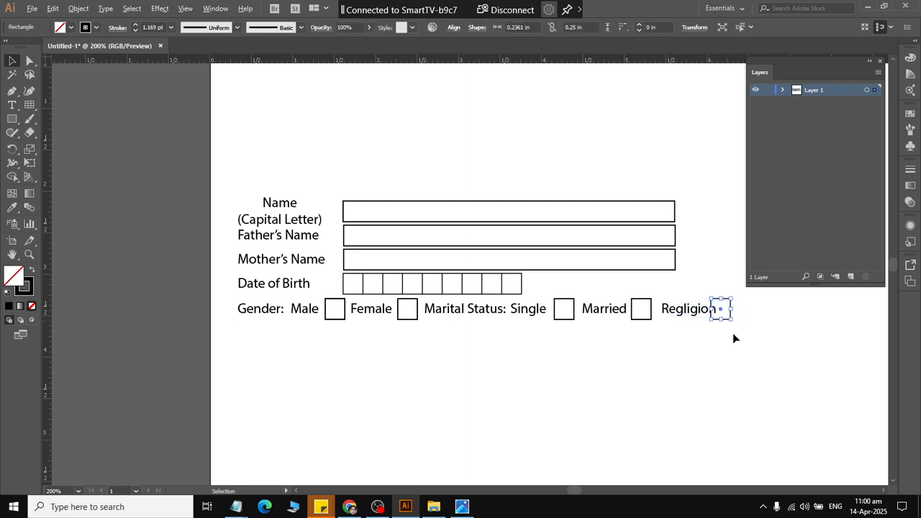
{"action": "key", "text": "Right"}
{"action": "key", "text": "Right"}
{"action": "key", "text": "Right"}
{"action": "key", "text": "Right"}
{"action": "key", "text": "Right"}
{"action": "key", "text": "Right"}
{"action": "left_click", "coordinate": [669, 357]}
Check the religion field in the reference form image and widen the box after "Regligion" to about 1.17 in.
{"action": "key", "text": "alt+Tab"}
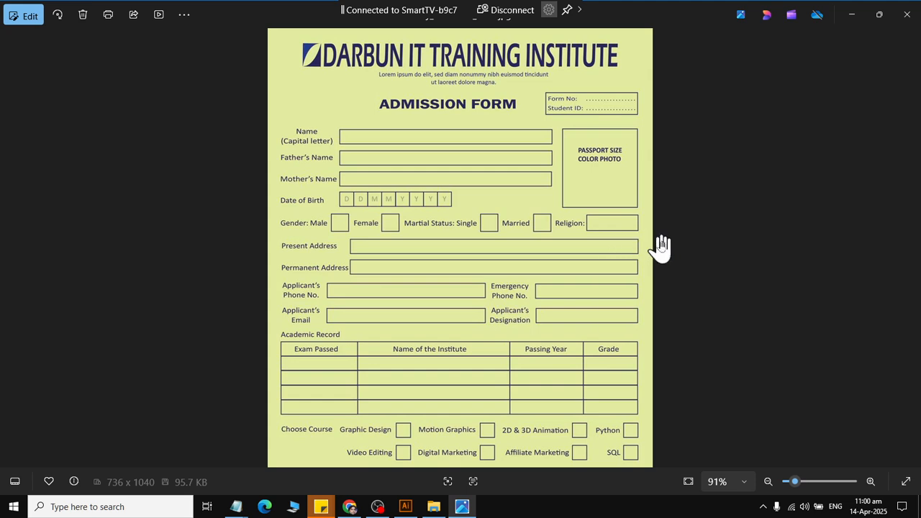
{"action": "key", "text": "alt+Tab"}
{"action": "left_click", "coordinate": [742, 310]}
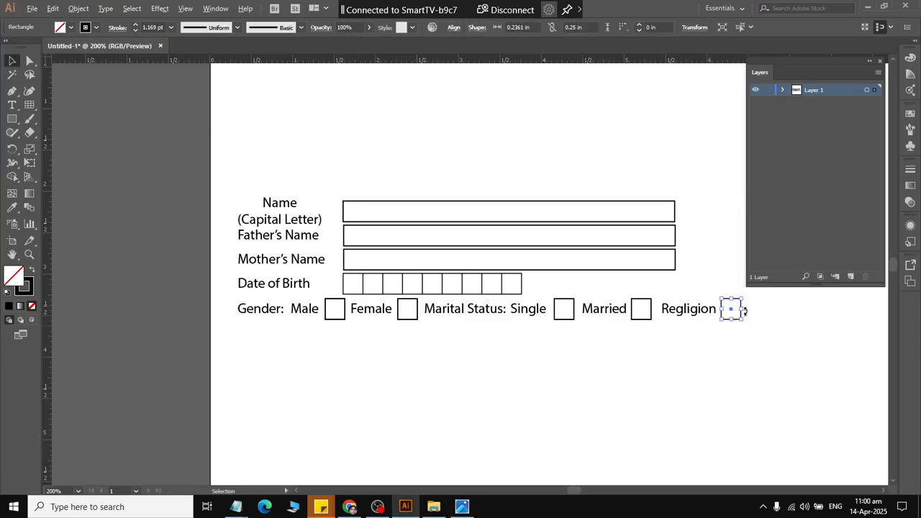
{"action": "left_click_drag", "start_coordinate": [744, 308], "coordinate": [818, 313]}
{"action": "scroll", "coordinate": [763, 338], "scroll_direction": "down", "scroll_amount": 2}
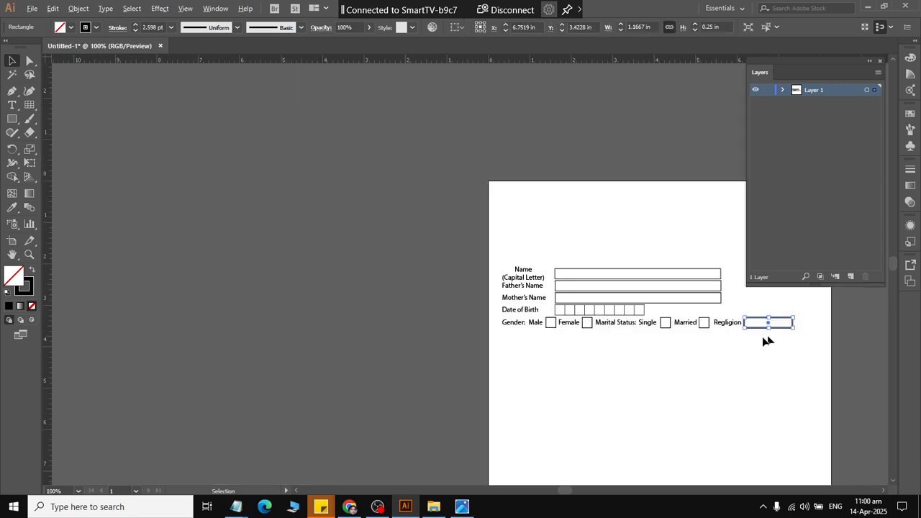
{"action": "scroll", "coordinate": [717, 344], "scroll_direction": "right", "scroll_amount": 3}
{"action": "scroll", "coordinate": [712, 344], "scroll_direction": "up", "scroll_amount": 2}
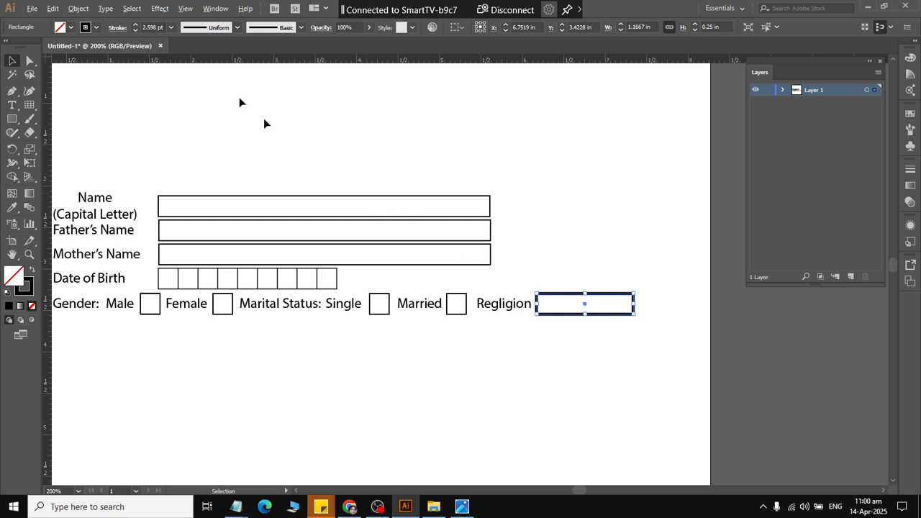
Set the stroke weight of the widened "Regligion" box to 1 pt.
{"action": "left_click", "coordinate": [150, 32]}
{"action": "type", "text": "1"}
{"action": "key", "text": "Return"}
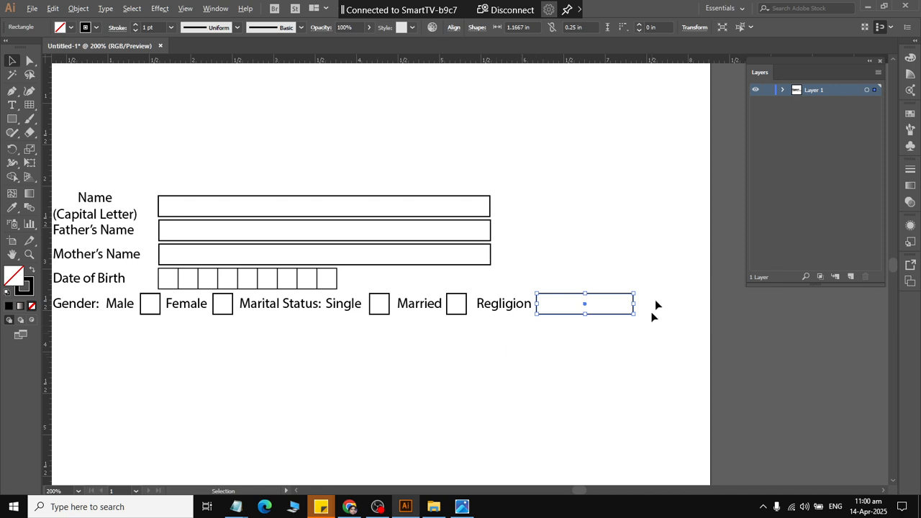
{"action": "left_click", "coordinate": [668, 239]}
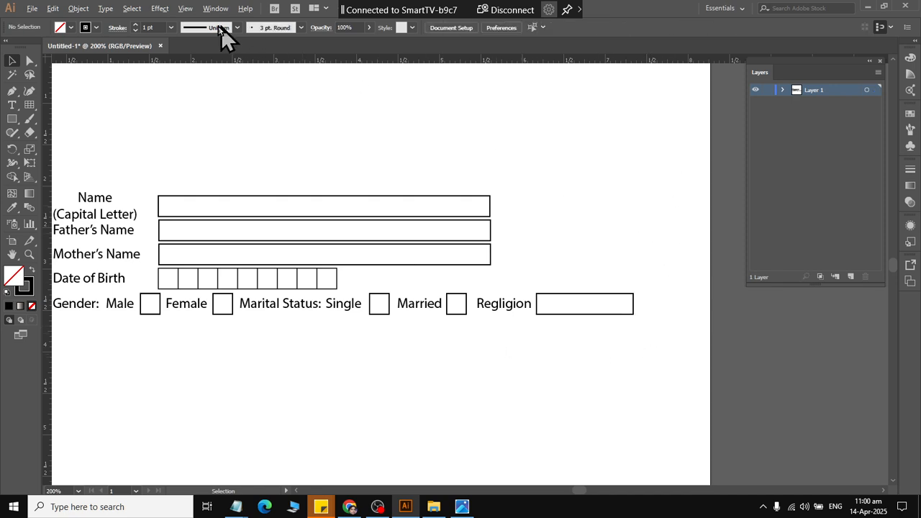
{"action": "left_click", "coordinate": [184, 9]}
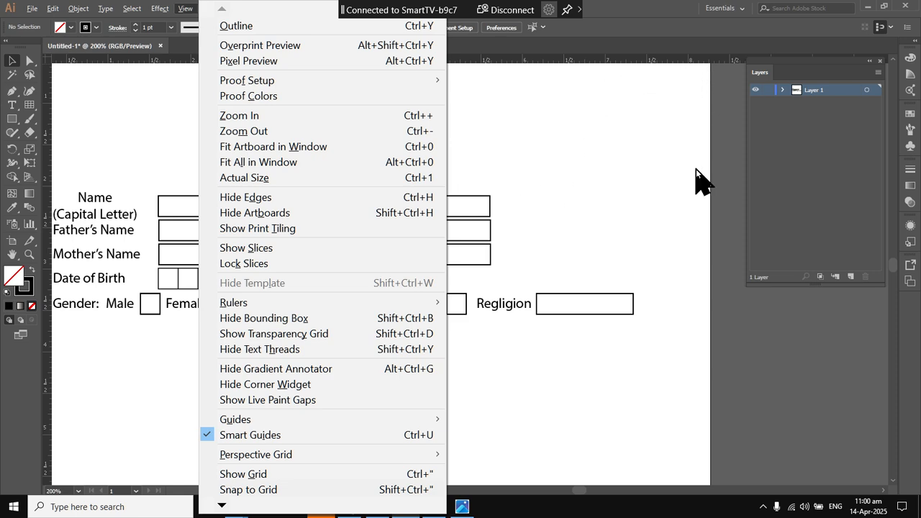
{"action": "left_click", "coordinate": [591, 349]}
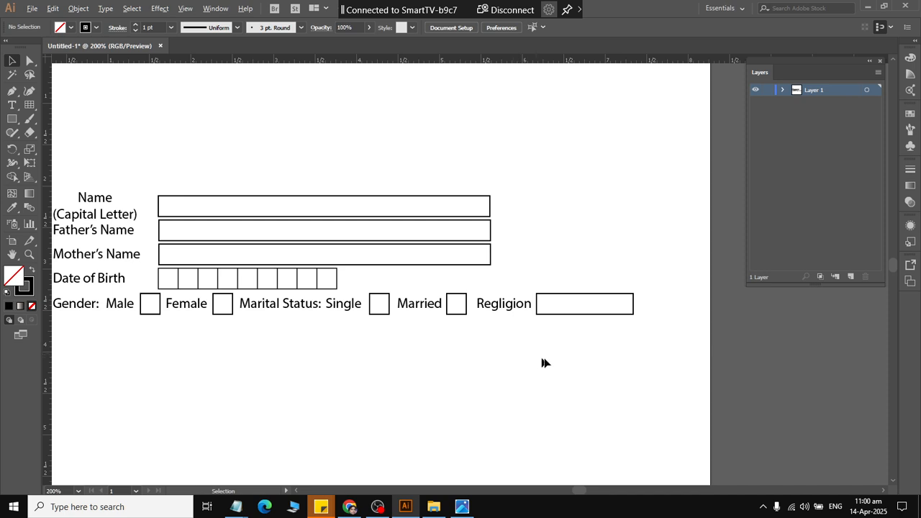
Group the "Regligion" label with its box, and the "Married" and "Single" labels each with their own checkbox.
{"action": "left_click_drag", "start_coordinate": [614, 341], "coordinate": [513, 286]}
{"action": "right_click", "coordinate": [515, 299]}
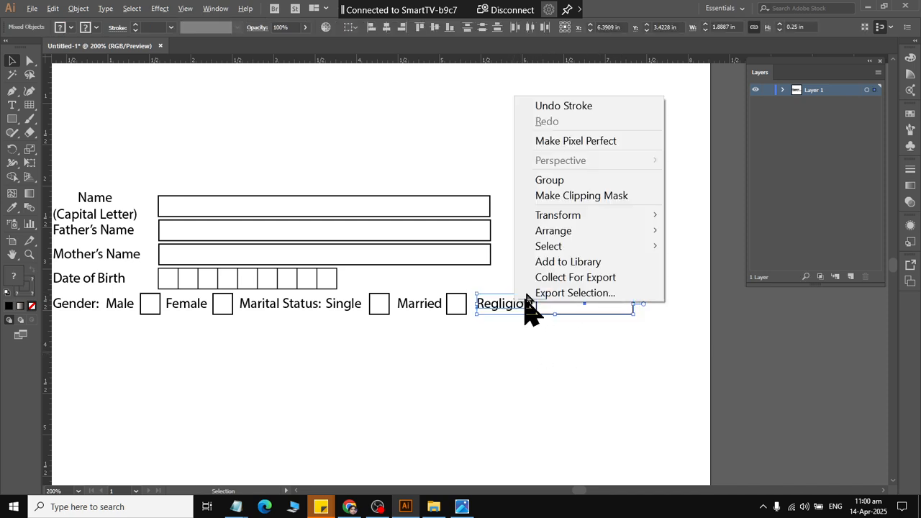
{"action": "left_click", "coordinate": [553, 181]}
{"action": "left_click_drag", "start_coordinate": [451, 355], "coordinate": [421, 313]}
{"action": "right_click", "coordinate": [421, 313]}
{"action": "left_click", "coordinate": [456, 191]}
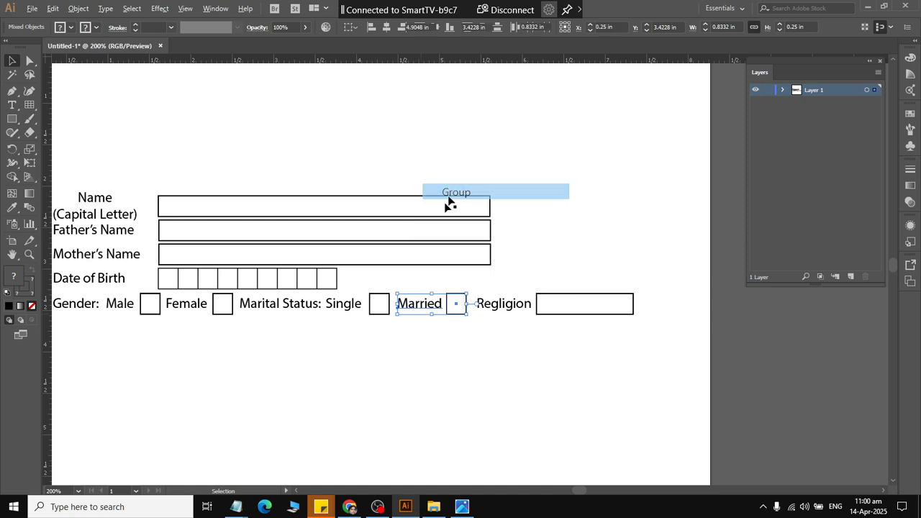
{"action": "left_click_drag", "start_coordinate": [377, 358], "coordinate": [349, 292]}
{"action": "right_click", "coordinate": [350, 304]}
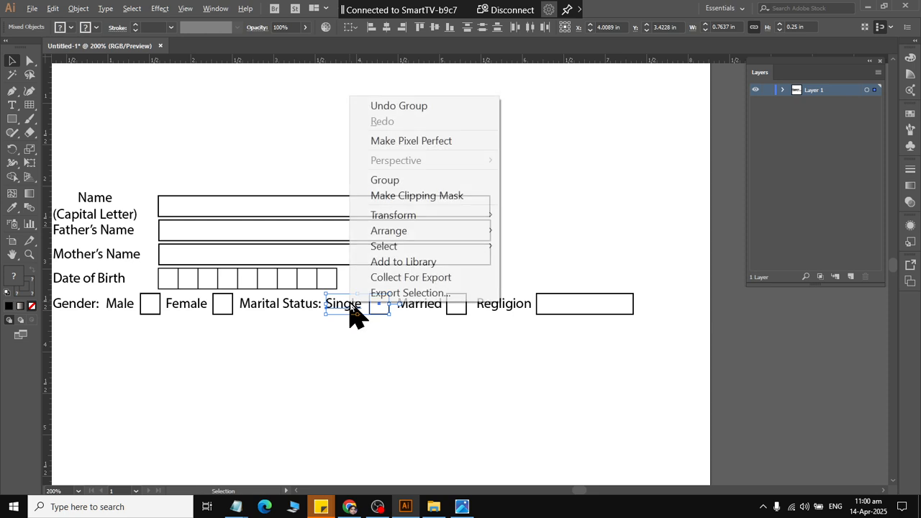
{"action": "left_click", "coordinate": [372, 180]}
{"action": "left_click_drag", "start_coordinate": [310, 336], "coordinate": [220, 303]}
{"action": "right_click", "coordinate": [220, 302]}
{"action": "left_click", "coordinate": [255, 179]}
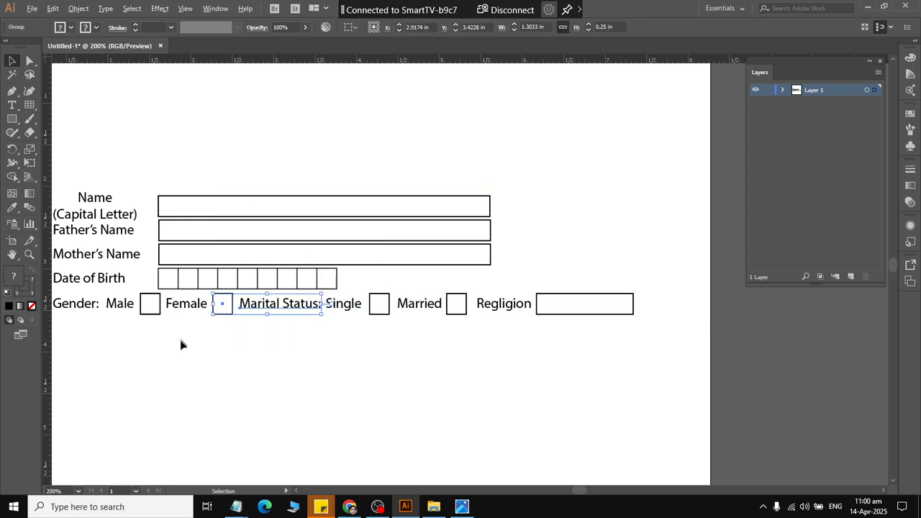
{"action": "left_click_drag", "start_coordinate": [180, 339], "coordinate": [152, 297]}
{"action": "right_click", "coordinate": [158, 303]}
{"action": "left_click", "coordinate": [165, 343]}
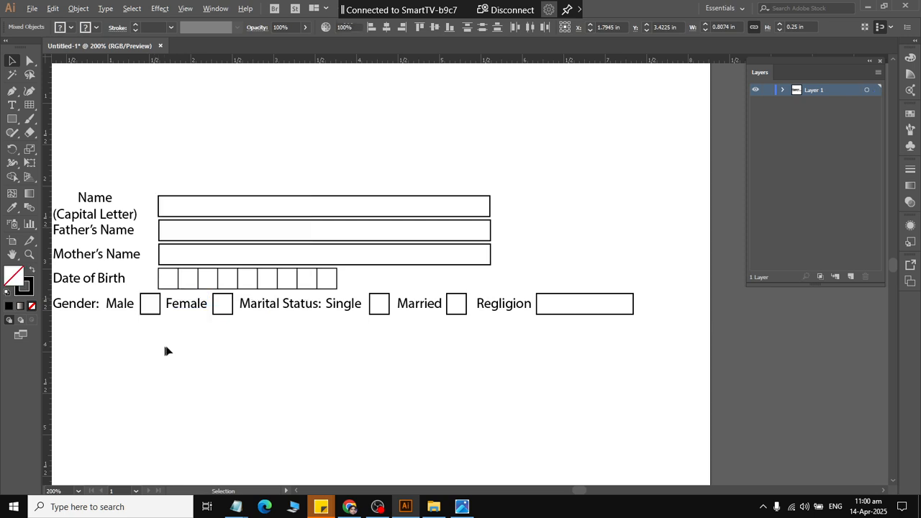
{"action": "left_click", "coordinate": [213, 309]}
{"action": "right_click", "coordinate": [243, 309]}
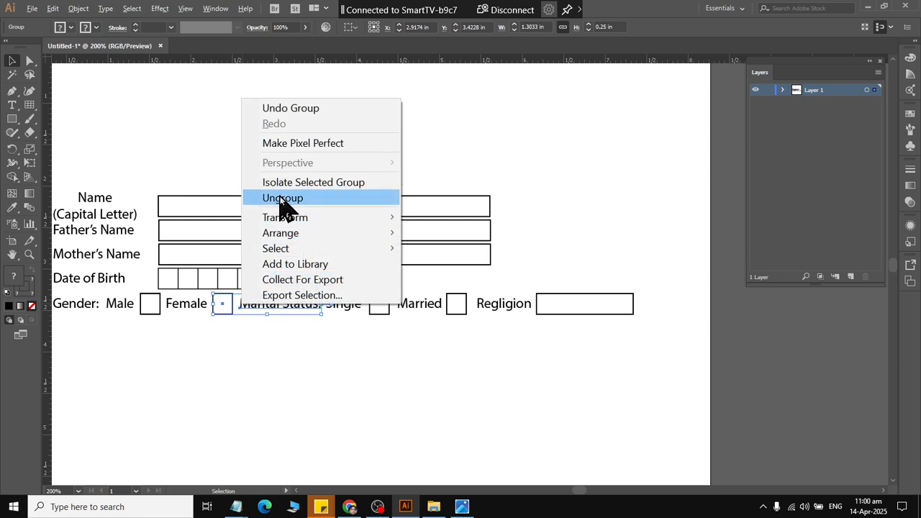
{"action": "left_click", "coordinate": [282, 198]}
Group the "Female" label with its checkbox and the "Male" label with its checkbox.
{"action": "left_click", "coordinate": [228, 339]}
{"action": "left_click_drag", "start_coordinate": [228, 339], "coordinate": [180, 298]}
{"action": "right_click", "coordinate": [180, 297]}
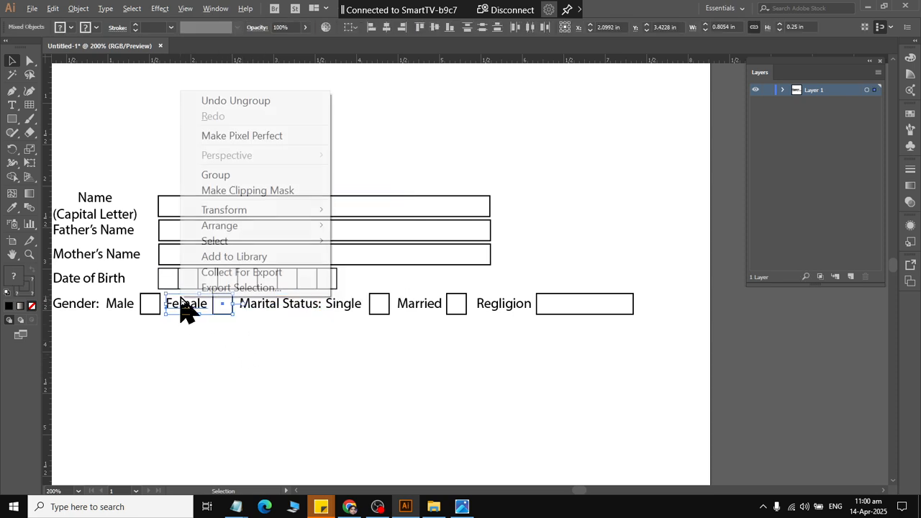
{"action": "left_click", "coordinate": [210, 177]}
{"action": "left_click", "coordinate": [144, 328]}
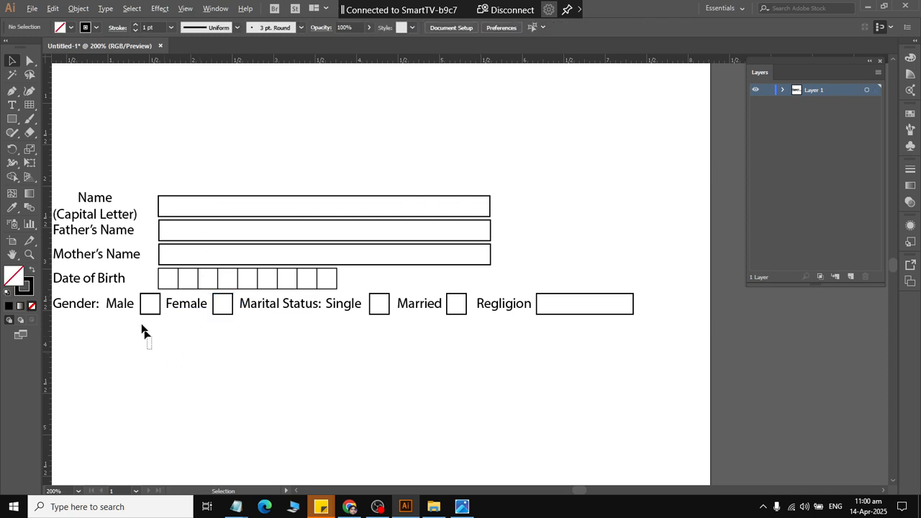
{"action": "left_click_drag", "start_coordinate": [150, 350], "coordinate": [119, 301]}
{"action": "right_click", "coordinate": [121, 302]}
{"action": "left_click", "coordinate": [155, 178]}
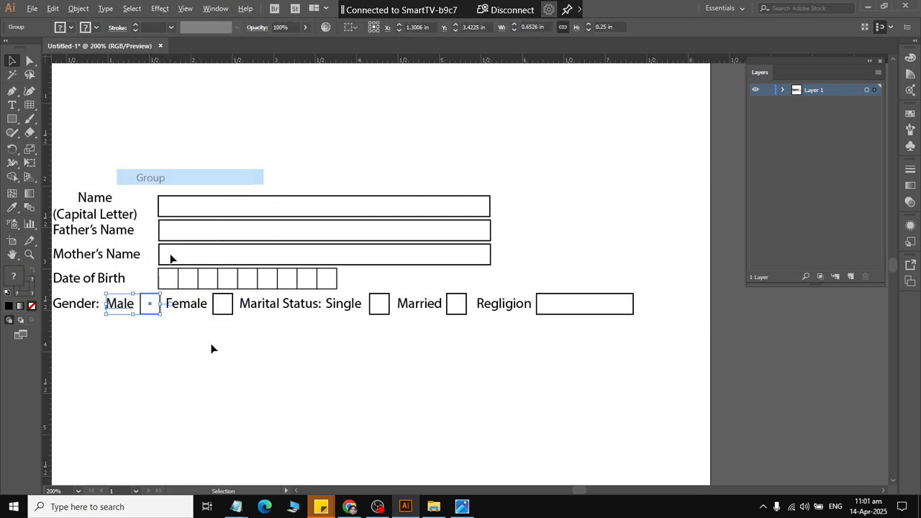
{"action": "left_click", "coordinate": [376, 393]}
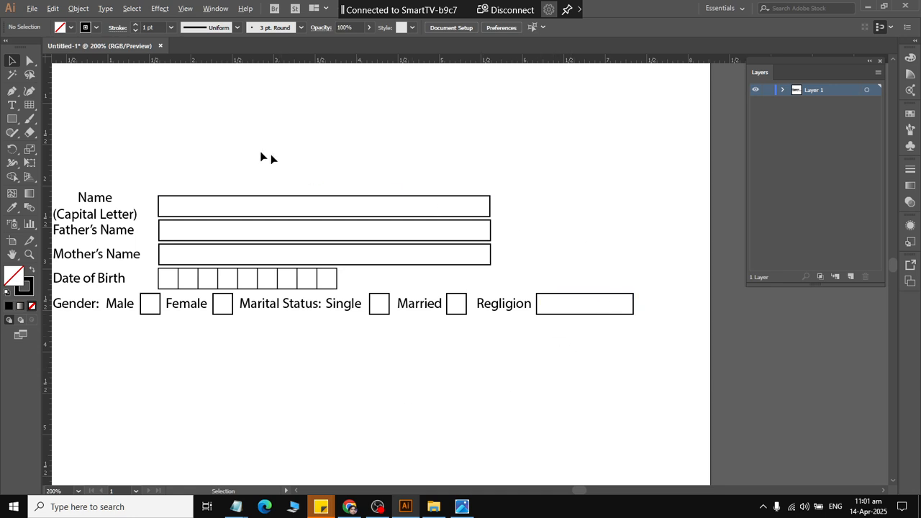
Place a vertical guide at about 8 in and move the "Regligion" group right until its box edge meets the guide.
{"action": "left_click_drag", "start_coordinate": [45, 104], "coordinate": [689, 248]}
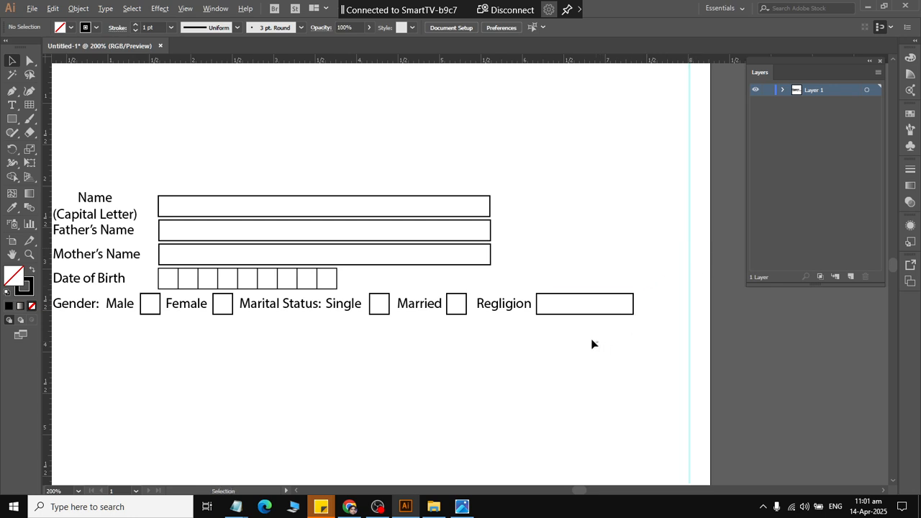
{"action": "left_click", "coordinate": [516, 302]}
{"action": "key", "text": "Right"}
{"action": "key", "text": "Right"}
{"action": "key", "text": "Right"}
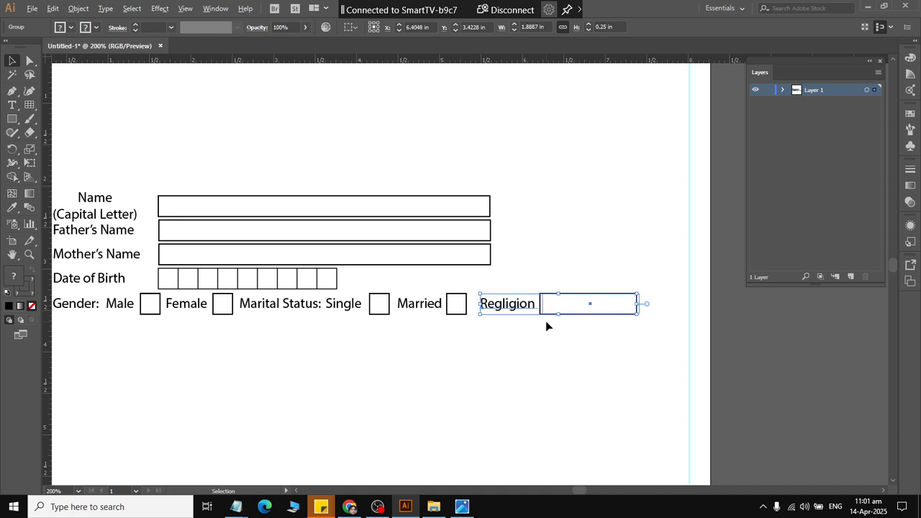
{"action": "key", "text": "Right"}
{"action": "key", "text": "Right"}
{"action": "key", "text": "Right"}
{"action": "key", "text": "Right"}
{"action": "key", "text": "Right"}
{"action": "key", "text": "Right"}
{"action": "key", "text": "Right"}
{"action": "key", "text": "Right"}
{"action": "key", "text": "Right"}
{"action": "key", "text": "Right"}
{"action": "key", "text": "Right"}
{"action": "key", "text": "Right"}
{"action": "key", "text": "Right"}
{"action": "key", "text": "Right"}
{"action": "key", "text": "Right"}
{"action": "key", "text": "Right"}
{"action": "key", "text": "Right"}
{"action": "key", "text": "Right"}
{"action": "key", "text": "Right"}
{"action": "key", "text": "Right"}
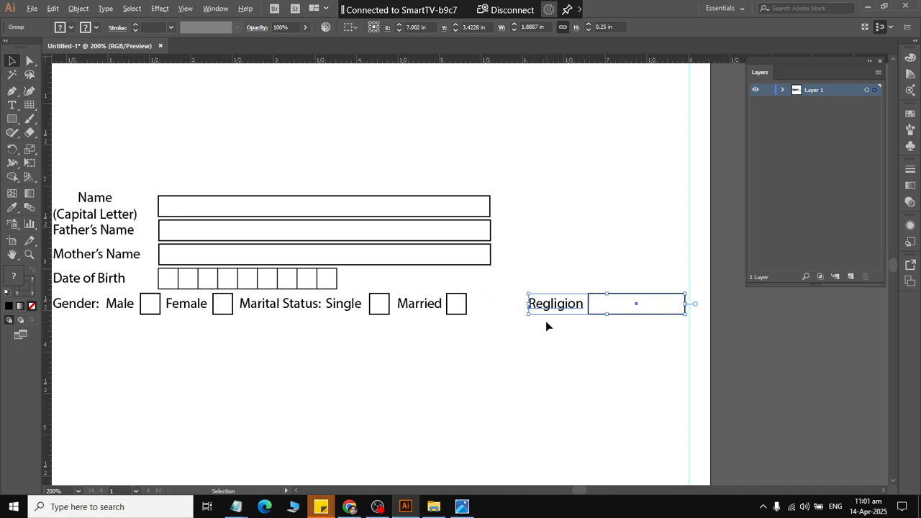
{"action": "key", "text": "Right"}
{"action": "key", "text": "Right"}
{"action": "key", "text": "Right"}
{"action": "key", "text": "Right"}
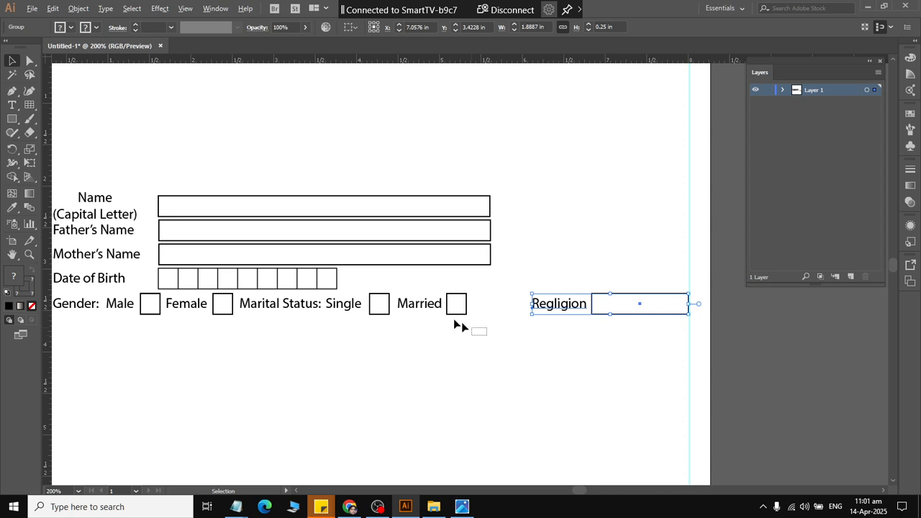
Move the "Married" group right to a horizontal position of about 5.22 in, between "Single" and "Regligion".
{"action": "left_click_drag", "start_coordinate": [457, 323], "coordinate": [416, 291]}
{"action": "key", "text": "Right"}
{"action": "key", "text": "Right"}
{"action": "key", "text": "Right"}
{"action": "key", "text": "Right"}
{"action": "key", "text": "Right"}
{"action": "key", "text": "Right"}
{"action": "key", "text": "Right"}
{"action": "key", "text": "Right"}
{"action": "key", "text": "Right"}
{"action": "key", "text": "Right"}
{"action": "key", "text": "Right"}
{"action": "key", "text": "Right"}
{"action": "key", "text": "Right"}
{"action": "key", "text": "Right"}
{"action": "key", "text": "Right"}
{"action": "key", "text": "Right"}
{"action": "key", "text": "Right"}
{"action": "key", "text": "Right"}
{"action": "key", "text": "Right"}
{"action": "key", "text": "Right"}
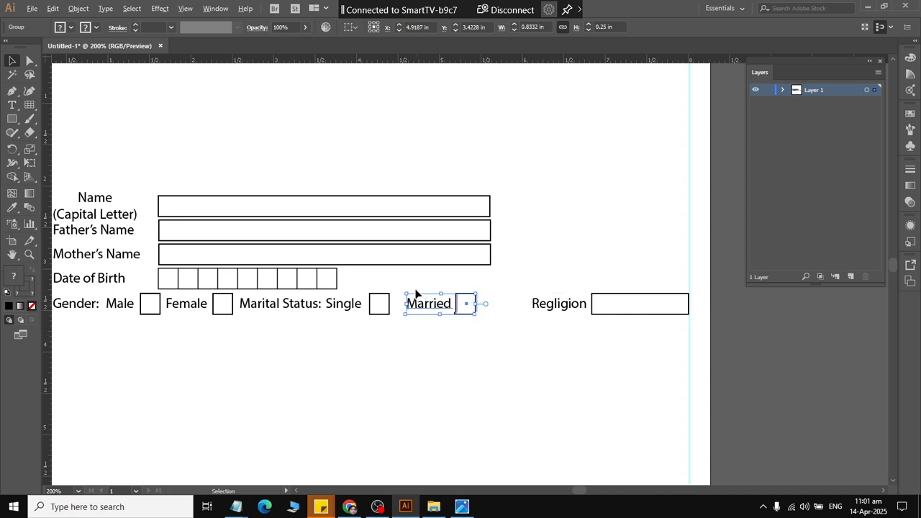
{"action": "key", "text": "Right"}
{"action": "key", "text": "Right"}
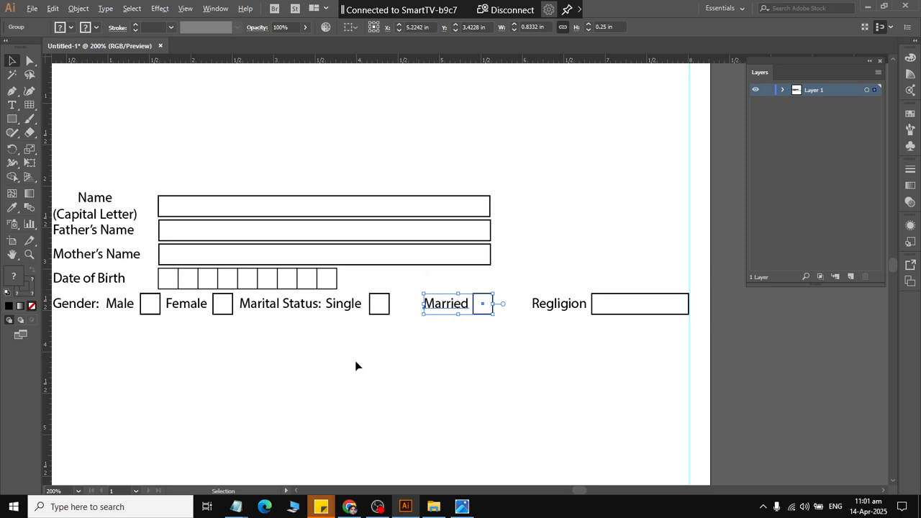
{"action": "left_click", "coordinate": [646, 371]}
Try to distribute all items from "Male" to "Regligion" evenly by their horizontal centers.
{"action": "left_click_drag", "start_coordinate": [633, 365], "coordinate": [340, 295]}
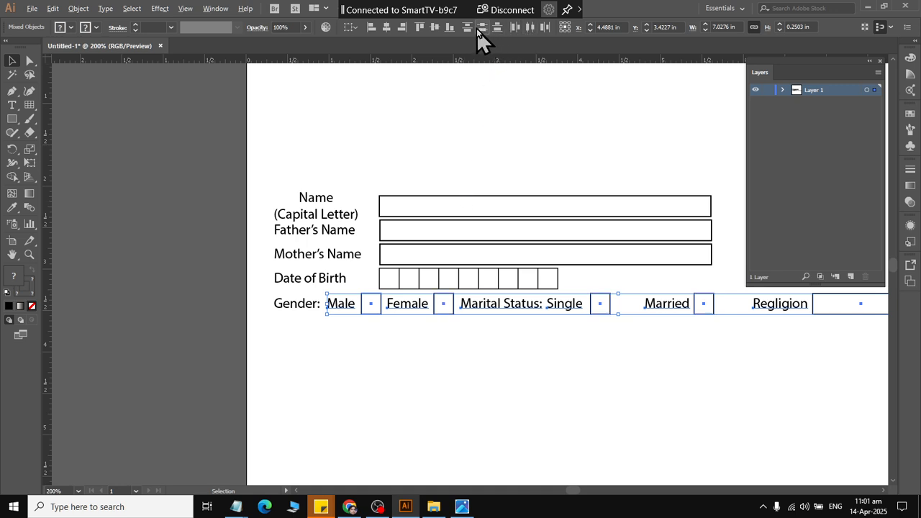
{"action": "left_click", "coordinate": [528, 28]}
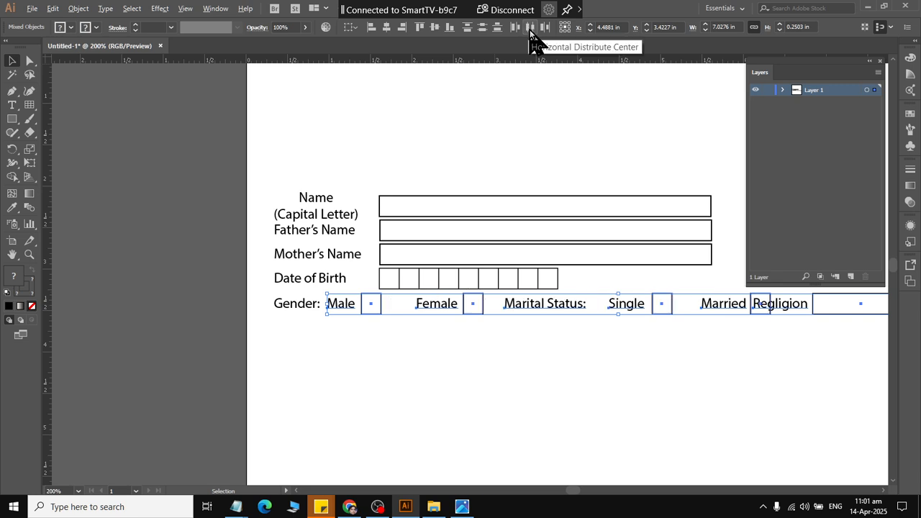
{"action": "key", "text": "ctrl+z"}
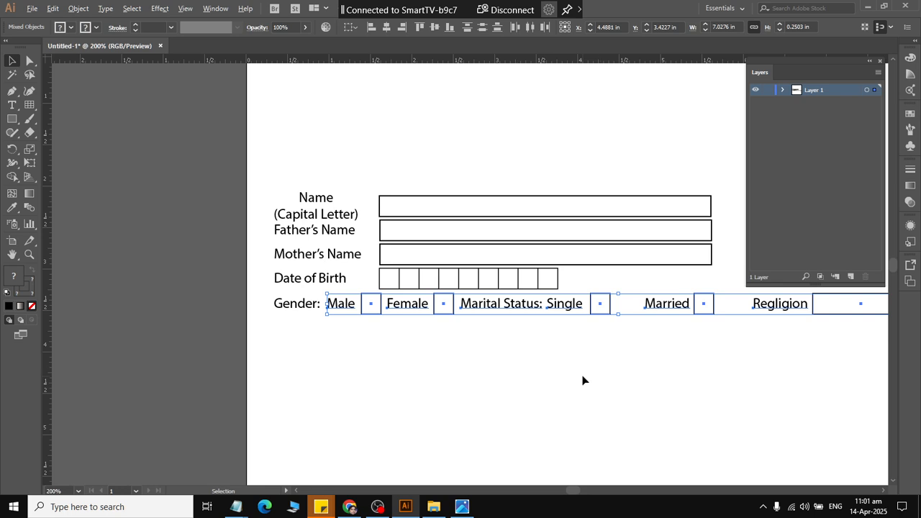
{"action": "left_click", "coordinate": [777, 356]}
{"action": "left_click", "coordinate": [792, 309]}
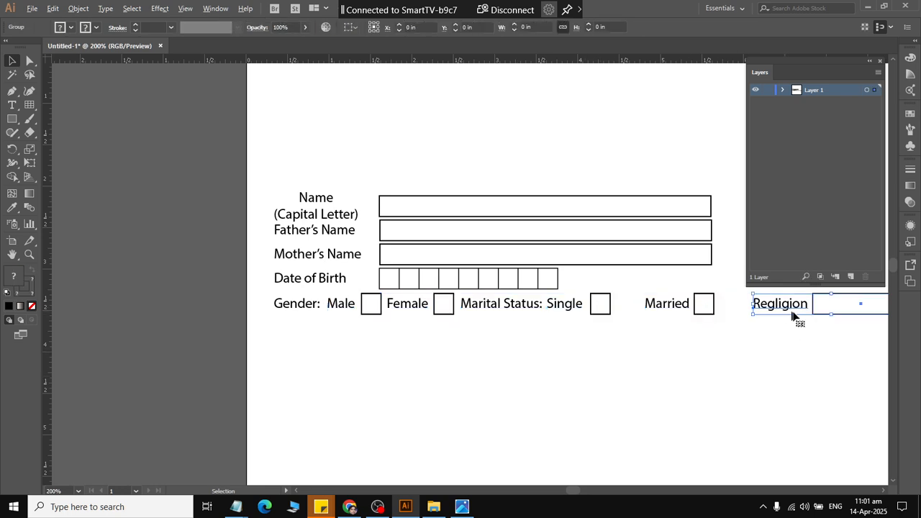
{"action": "scroll", "coordinate": [777, 338], "scroll_direction": "right", "scroll_amount": 1}
{"action": "scroll", "coordinate": [745, 345], "scroll_direction": "right", "scroll_amount": 2}
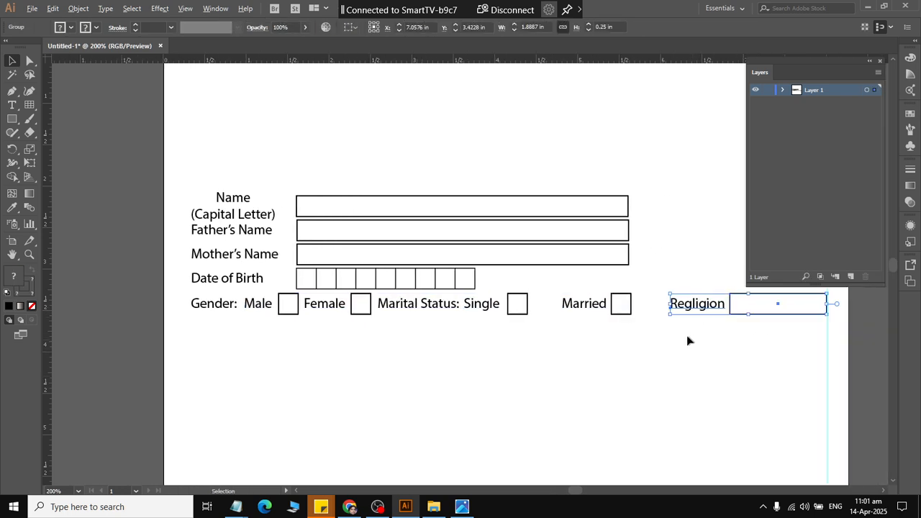
{"action": "left_click_drag", "start_coordinate": [604, 325], "coordinate": [604, 326]}
{"action": "left_click_drag", "start_coordinate": [757, 345], "coordinate": [254, 304]}
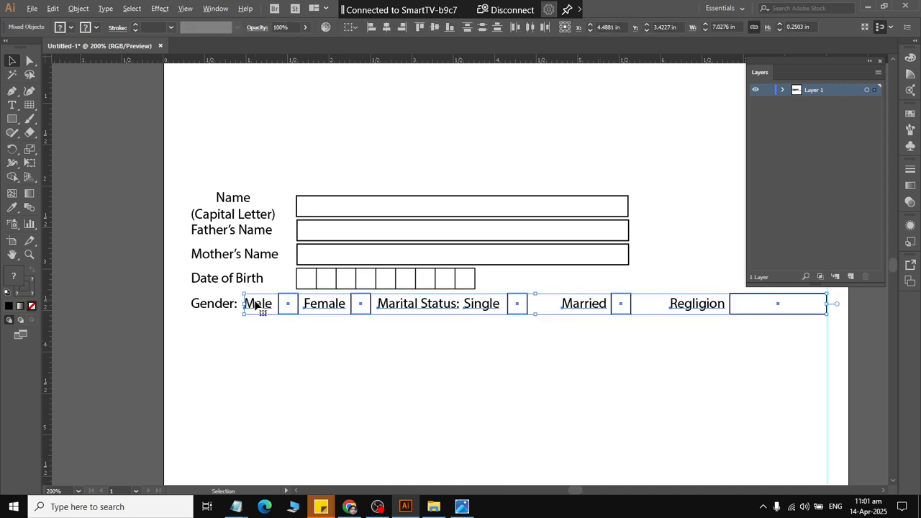
{"action": "left_click", "coordinate": [529, 28]}
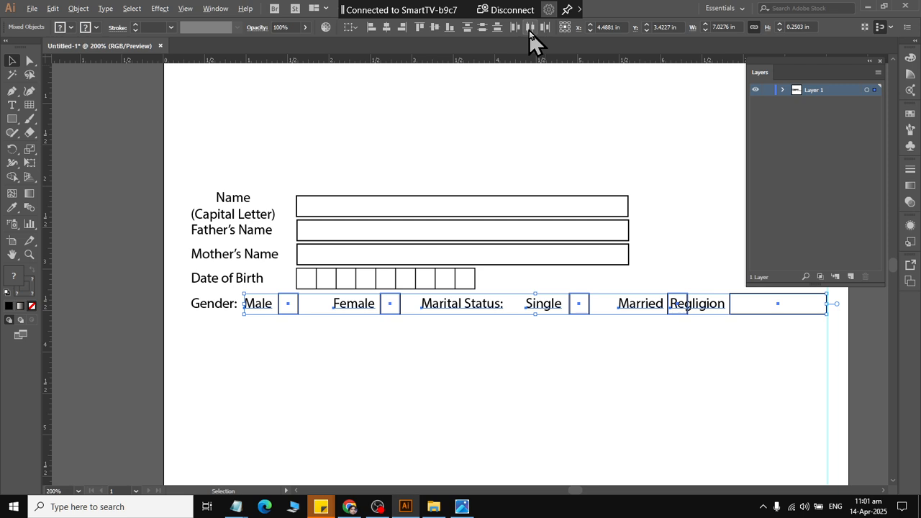
{"action": "left_click", "coordinate": [530, 28]}
{"action": "left_click", "coordinate": [667, 372]}
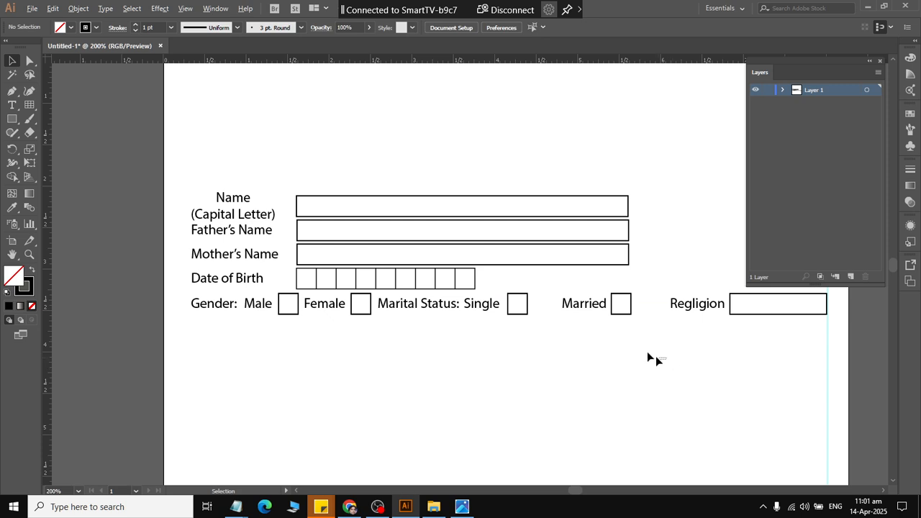
Distribute the items from "Male" to "Married" by their horizontal centers, leaving out "Regligion".
{"action": "left_click_drag", "start_coordinate": [662, 358], "coordinate": [255, 301]}
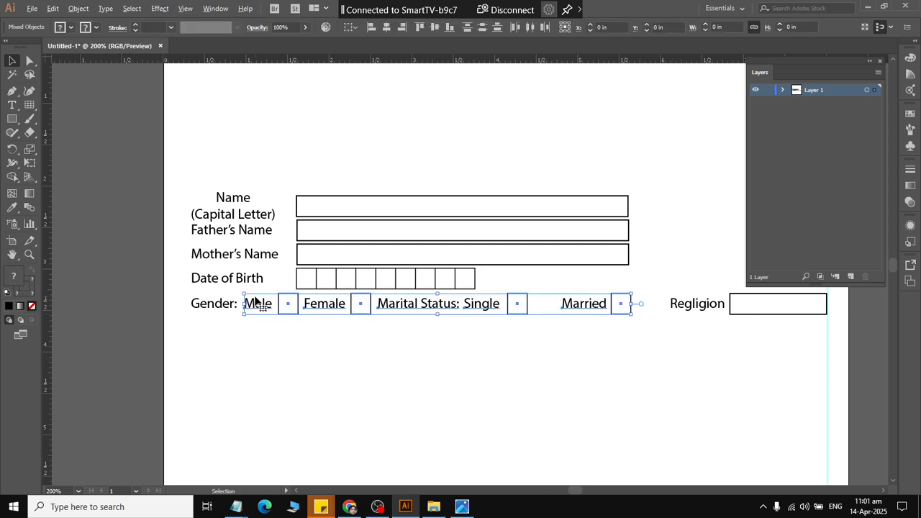
{"action": "left_click", "coordinate": [529, 27]}
{"action": "left_click", "coordinate": [612, 389]}
{"action": "left_click_drag", "start_coordinate": [748, 363], "coordinate": [572, 283]}
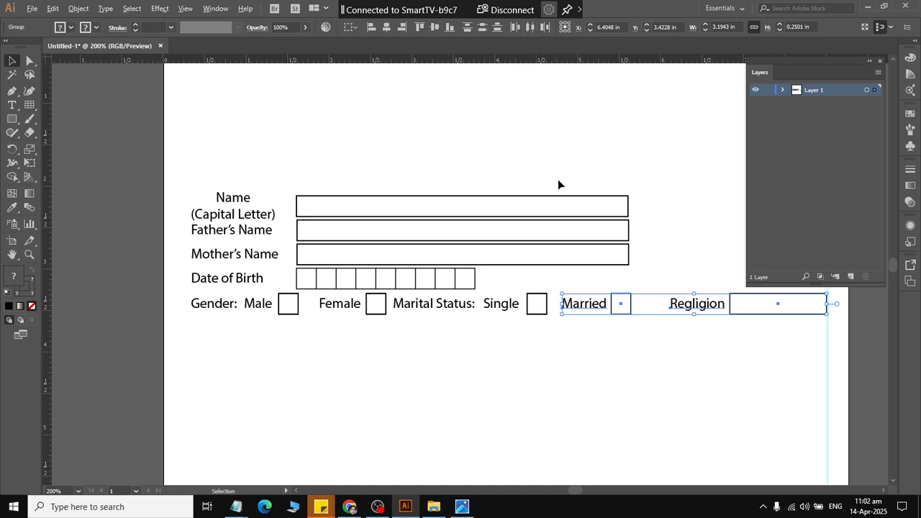
{"action": "left_click", "coordinate": [626, 377]}
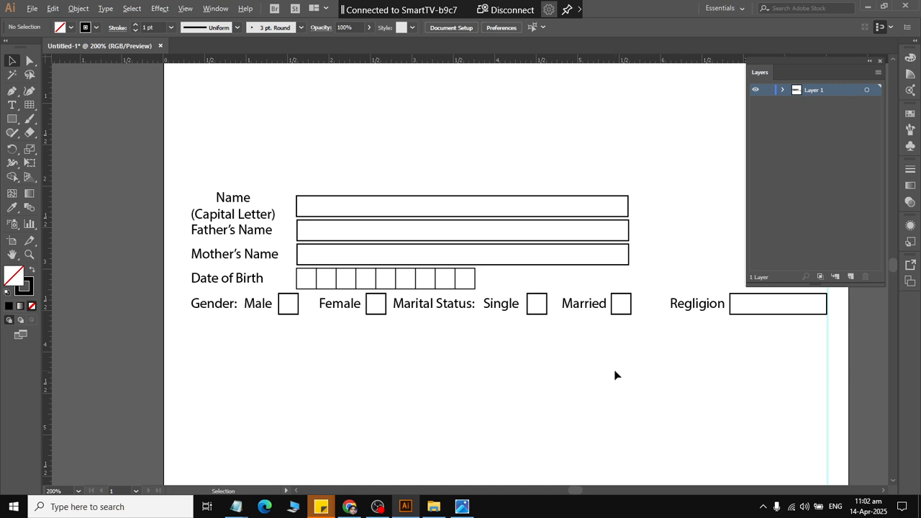
{"action": "scroll", "coordinate": [606, 357], "scroll_direction": "down", "scroll_amount": 2}
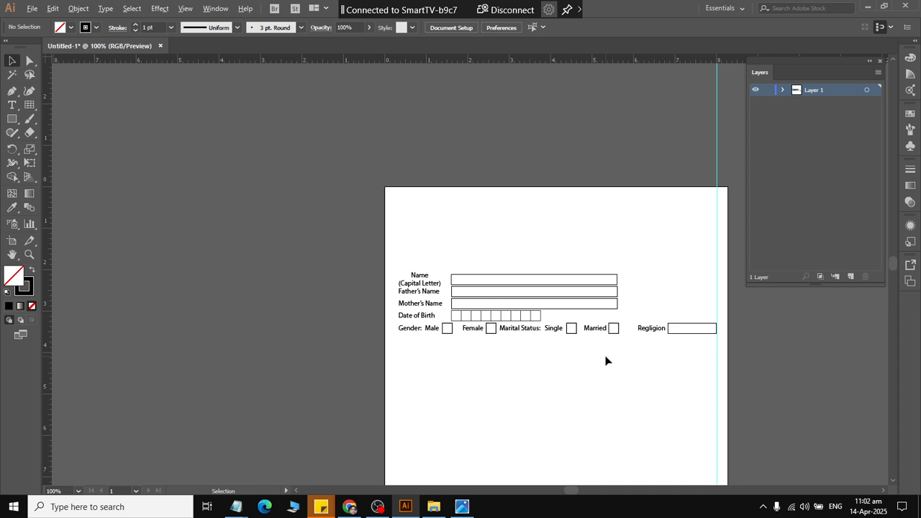
Check the reference form and duplicate the "Father's Name" row below the "Gender" row at a vertical position of about 3.77 in.
{"action": "key", "text": "alt+Tab"}
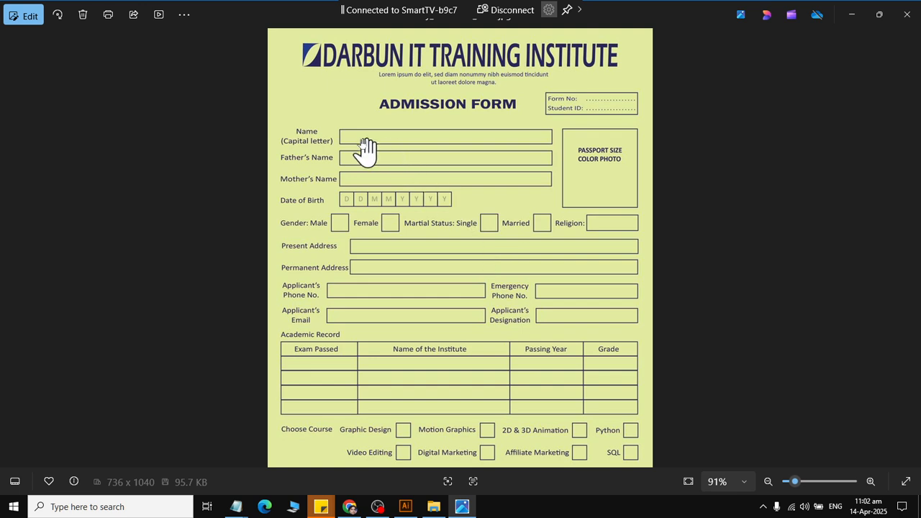
{"action": "key", "text": "alt+Tab"}
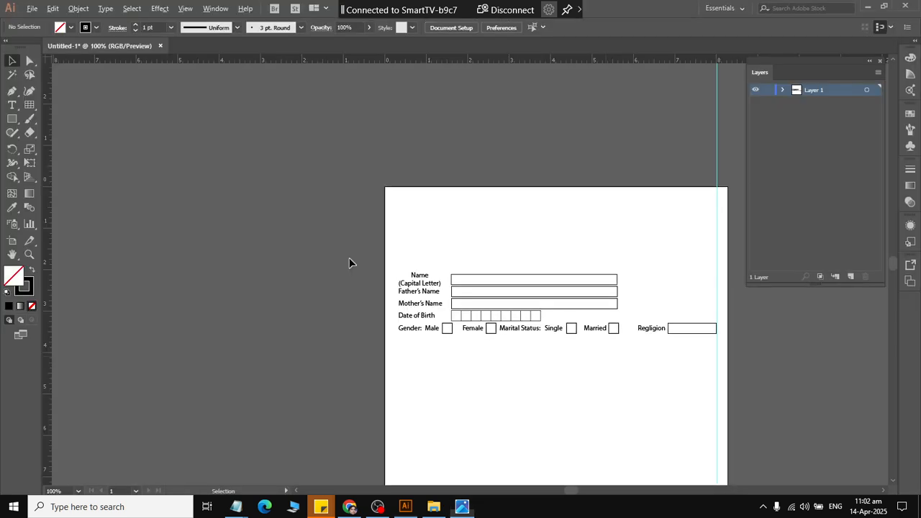
{"action": "scroll", "coordinate": [437, 289], "scroll_direction": "up", "scroll_amount": 3, "text": "alt"}
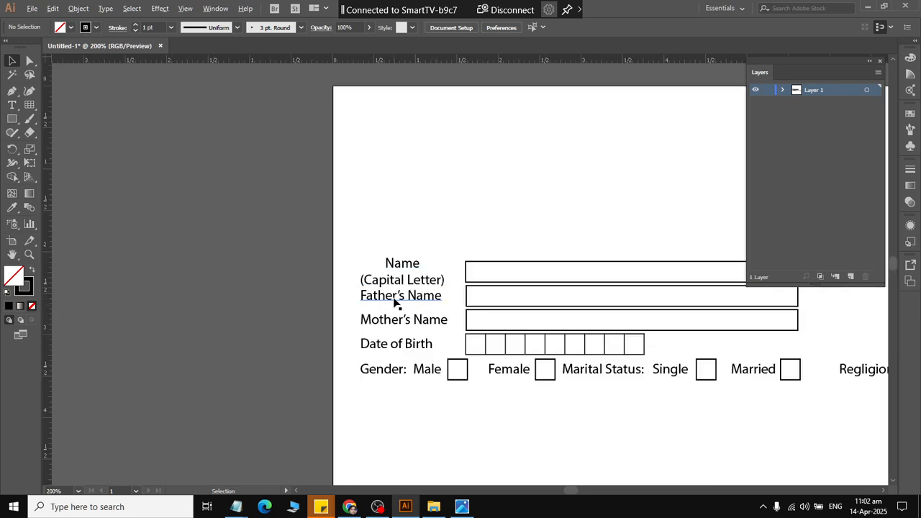
{"action": "left_click", "coordinate": [445, 301]}
{"action": "key", "text": "alt+Tab"}
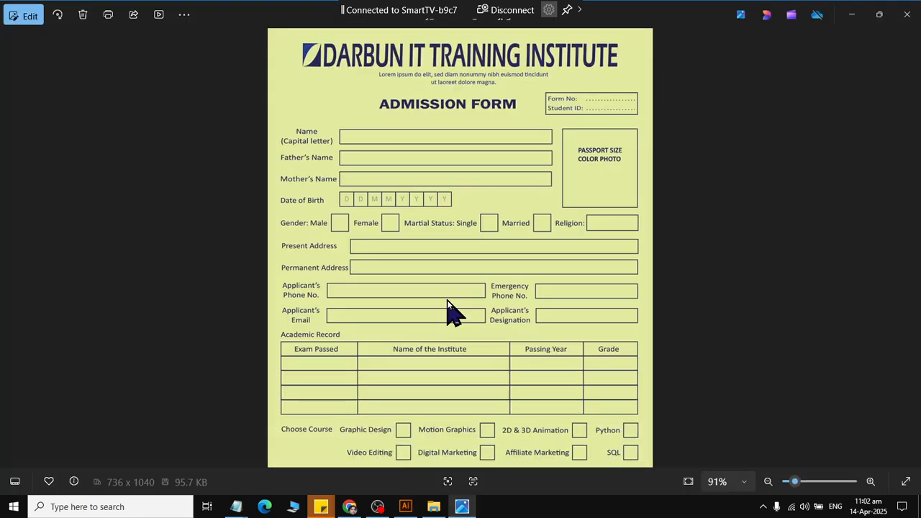
{"action": "key", "text": "alt+Tab"}
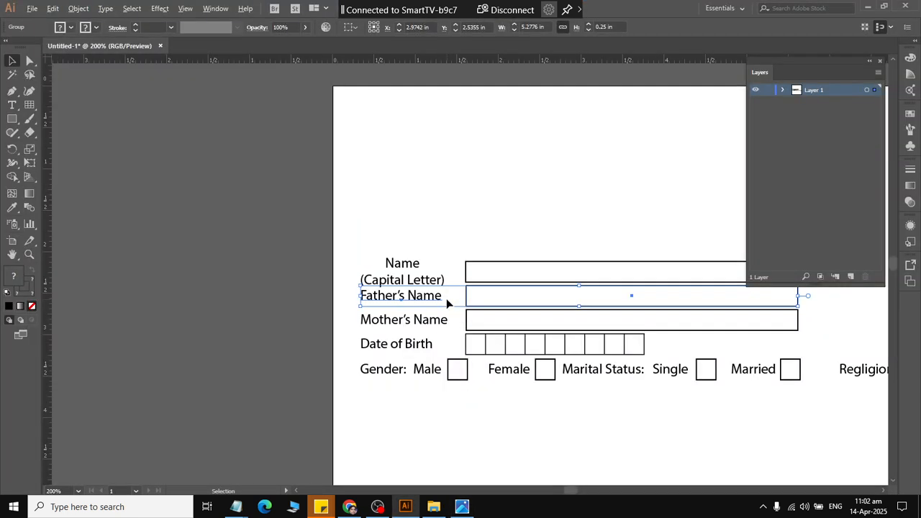
{"action": "left_click", "coordinate": [495, 309]}
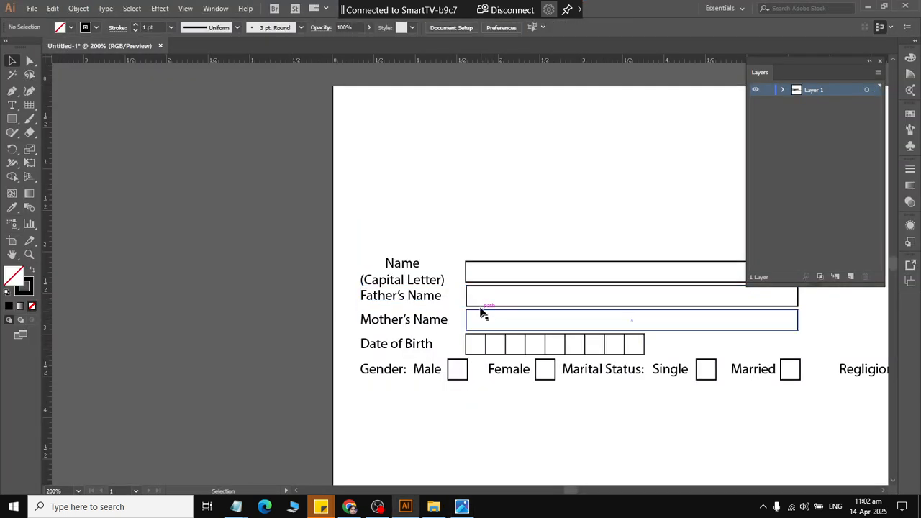
{"action": "left_click", "coordinate": [465, 302]}
{"action": "left_click_drag", "start_coordinate": [465, 302], "coordinate": [464, 407]}
{"action": "left_click", "coordinate": [468, 431]}
Replace the text of the duplicated "Father's Name" label below the "Gender" row with "Present Address".
{"action": "double_click", "coordinate": [421, 405]}
{"action": "left_click", "coordinate": [415, 402]}
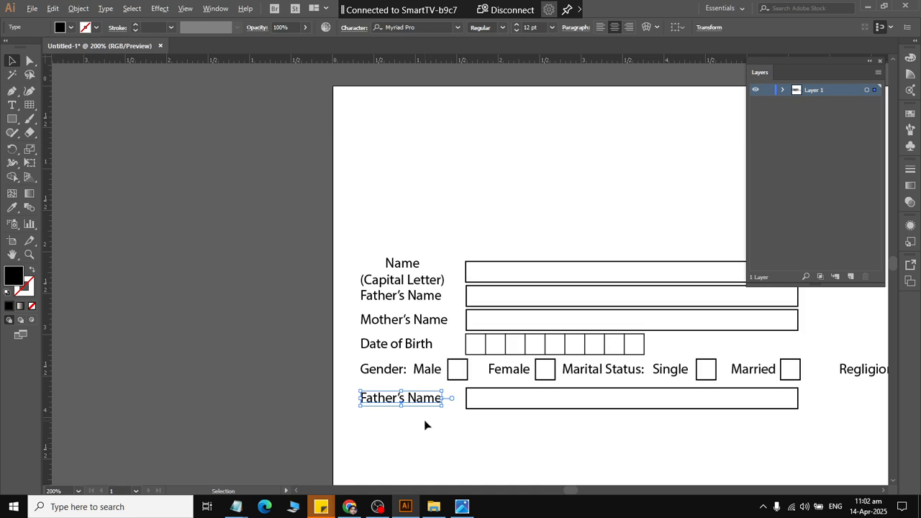
{"action": "left_click", "coordinate": [424, 419]}
{"action": "double_click", "coordinate": [408, 403]}
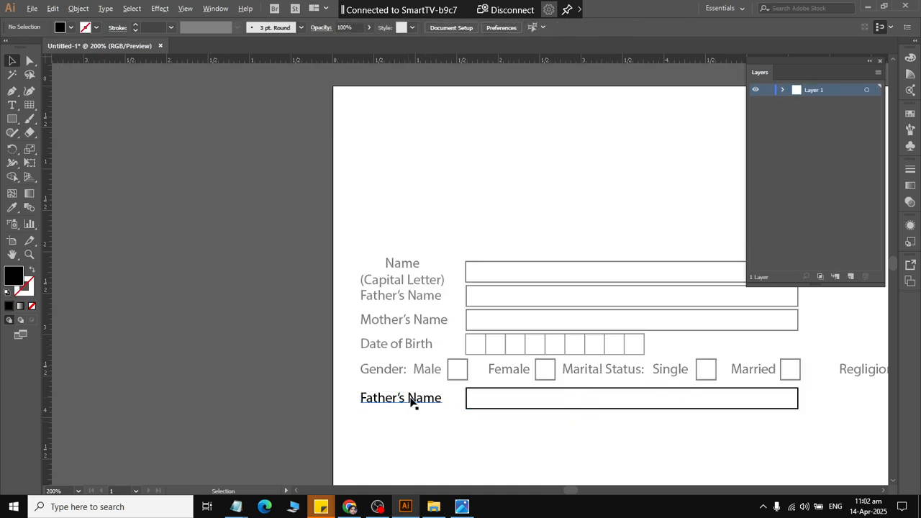
{"action": "left_click", "coordinate": [427, 401]}
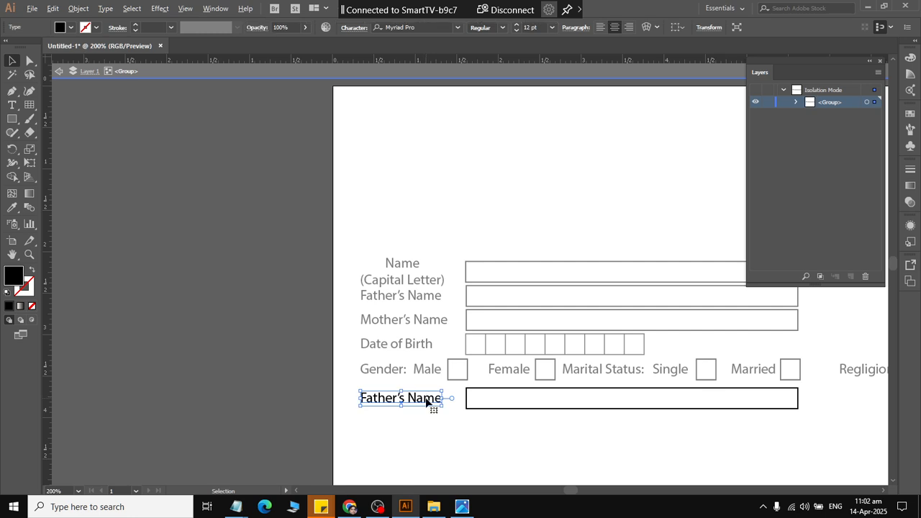
{"action": "key", "text": "Escape"}
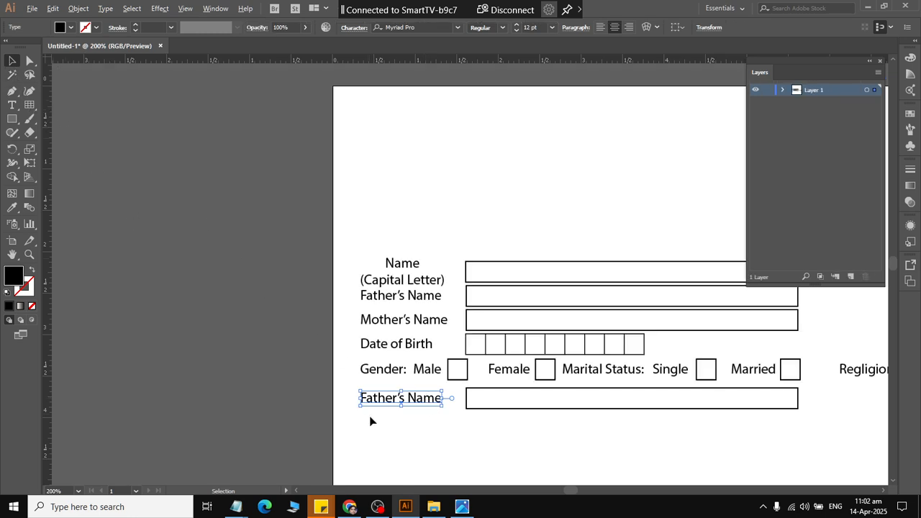
{"action": "scroll", "coordinate": [369, 421], "scroll_direction": "up", "scroll_amount": 3}
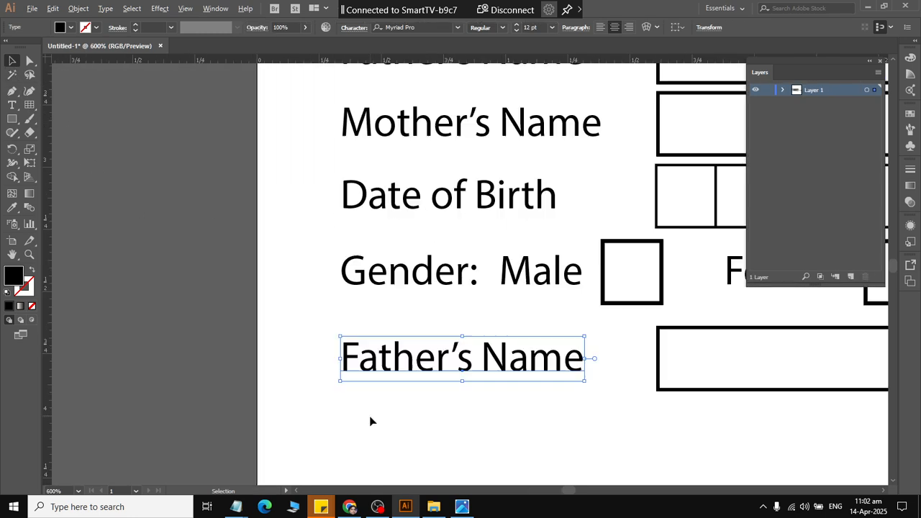
{"action": "left_click", "coordinate": [11, 105]}
{"action": "triple_click", "coordinate": [417, 353]}
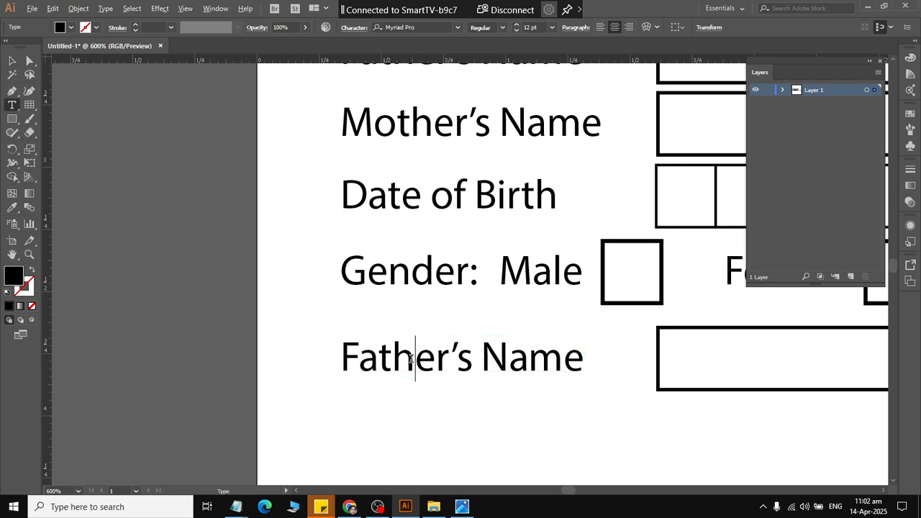
{"action": "type", "text": "Pres"}
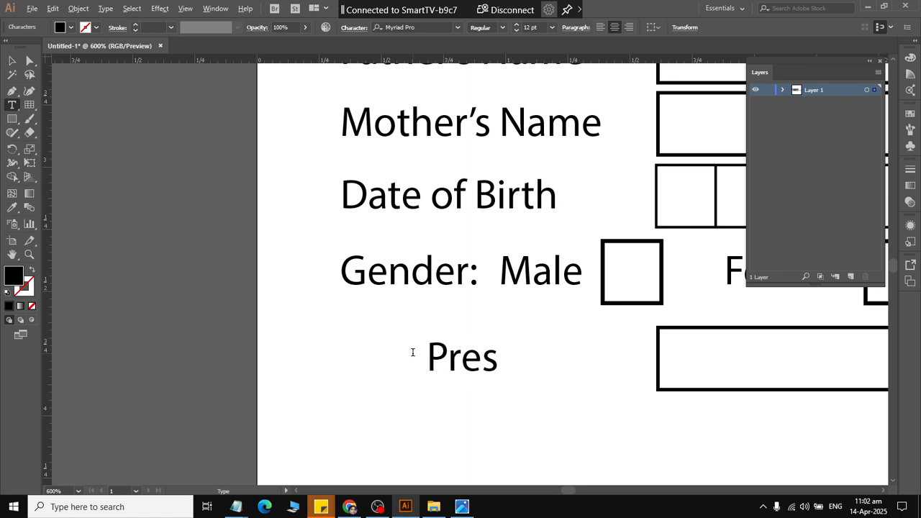
{"action": "type", "text": "ent Address"}
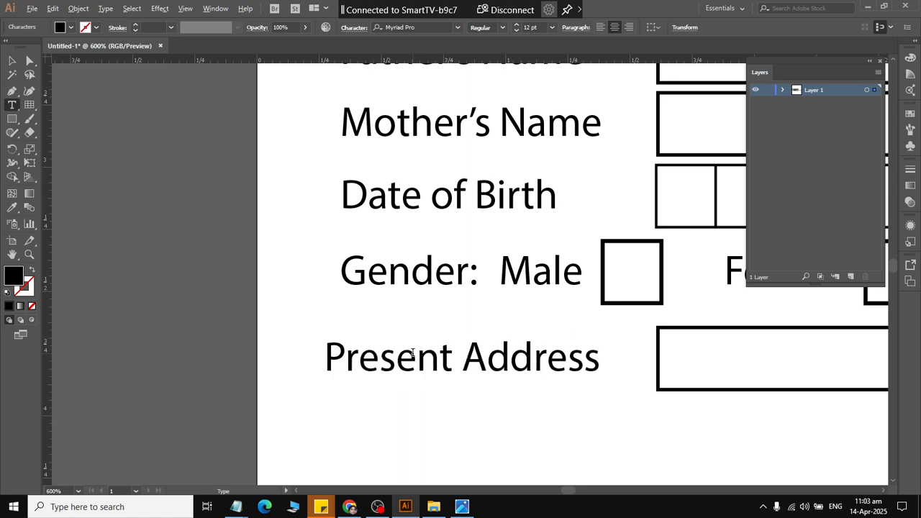
{"action": "key", "text": "Escape"}
{"action": "triple_click", "coordinate": [418, 344]}
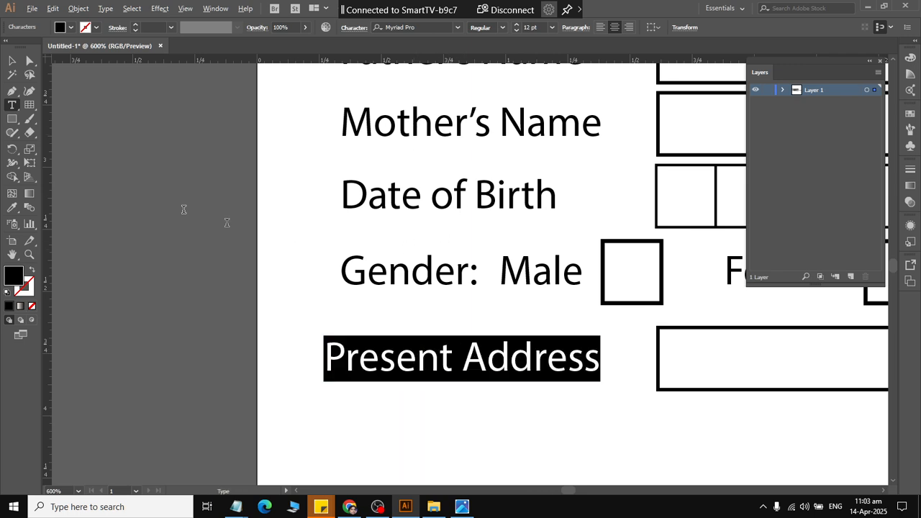
{"action": "left_click", "coordinate": [13, 61]}
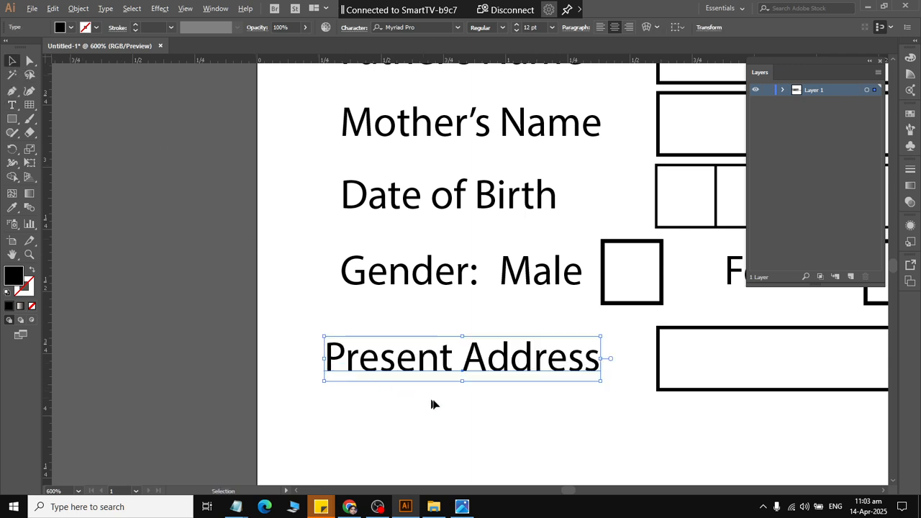
{"action": "left_click", "coordinate": [519, 401]}
Set the paragraph alignment of the "Present Address" label to left.
{"action": "scroll", "coordinate": [520, 402], "scroll_direction": "down", "scroll_amount": 3, "text": "alt"}
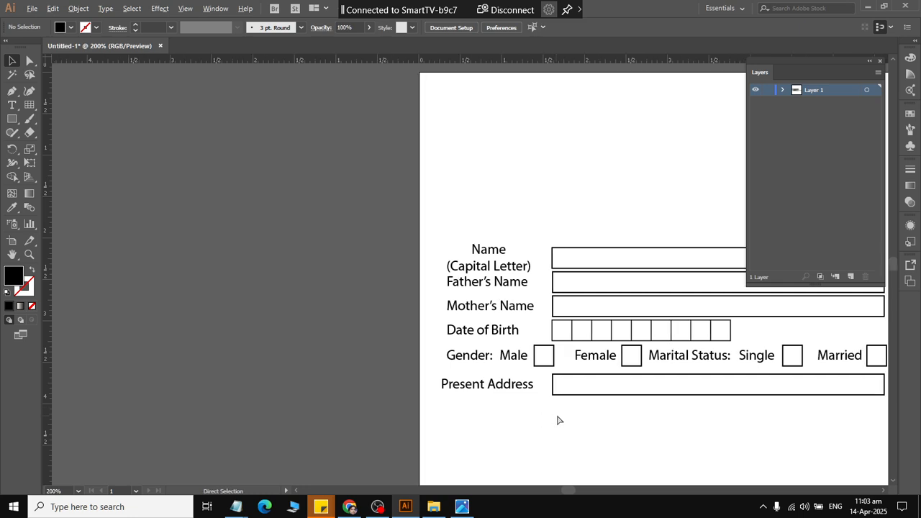
{"action": "left_click", "coordinate": [458, 392]}
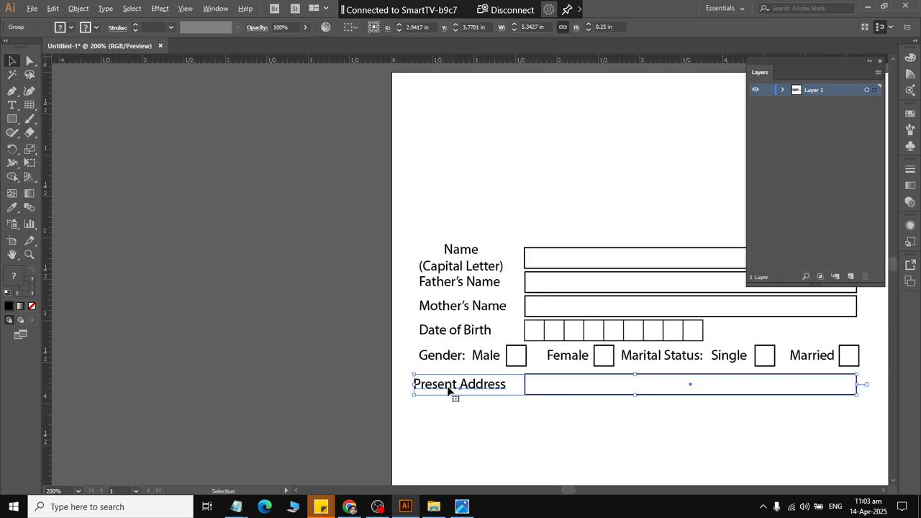
{"action": "double_click", "coordinate": [447, 387]}
{"action": "left_click", "coordinate": [448, 387]}
{"action": "key", "text": "Escape"}
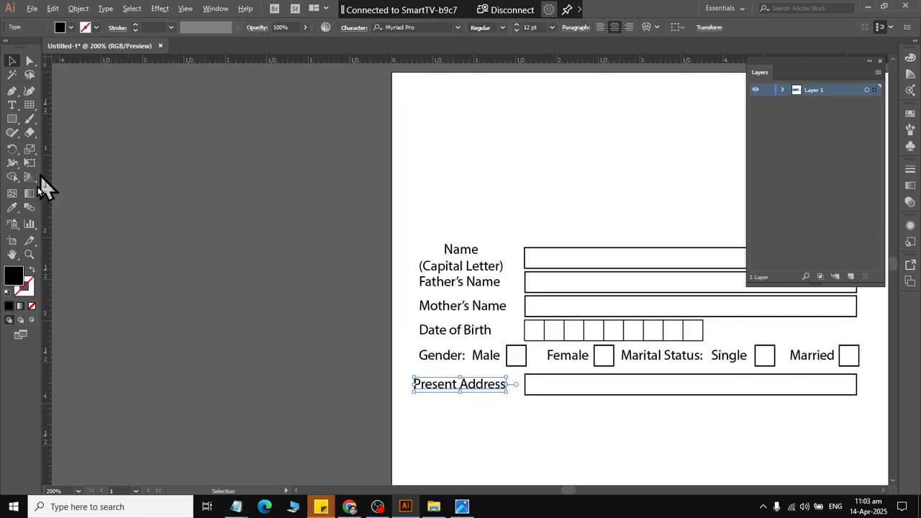
{"action": "left_click", "coordinate": [13, 104]}
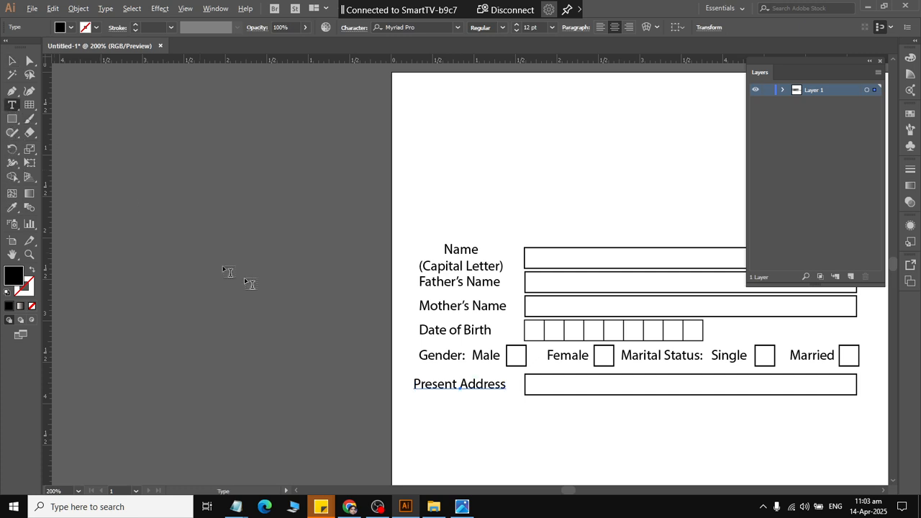
{"action": "left_click", "coordinate": [444, 385]}
{"action": "triple_click", "coordinate": [444, 385]}
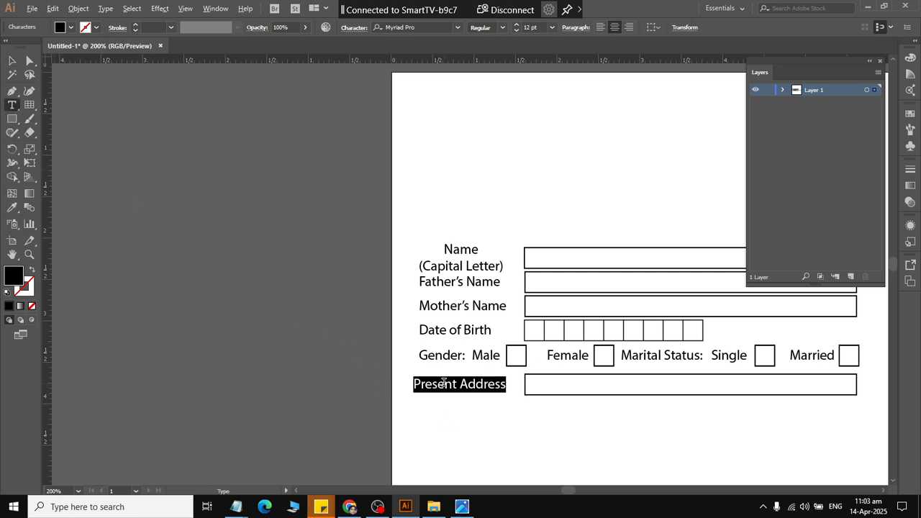
{"action": "left_click", "coordinate": [614, 28]}
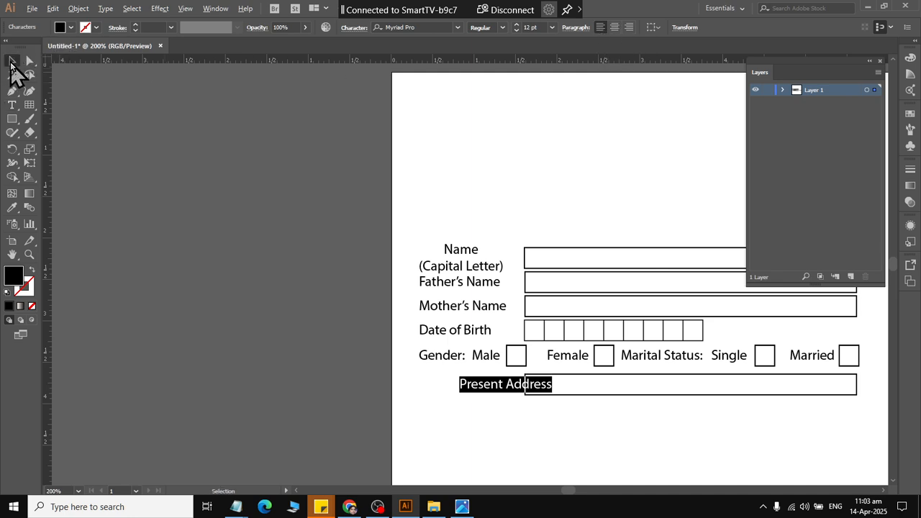
{"action": "left_click", "coordinate": [11, 61]}
Align the left edge of the "Present Address" row with the "Gender:" label.
{"action": "left_click", "coordinate": [479, 385]}
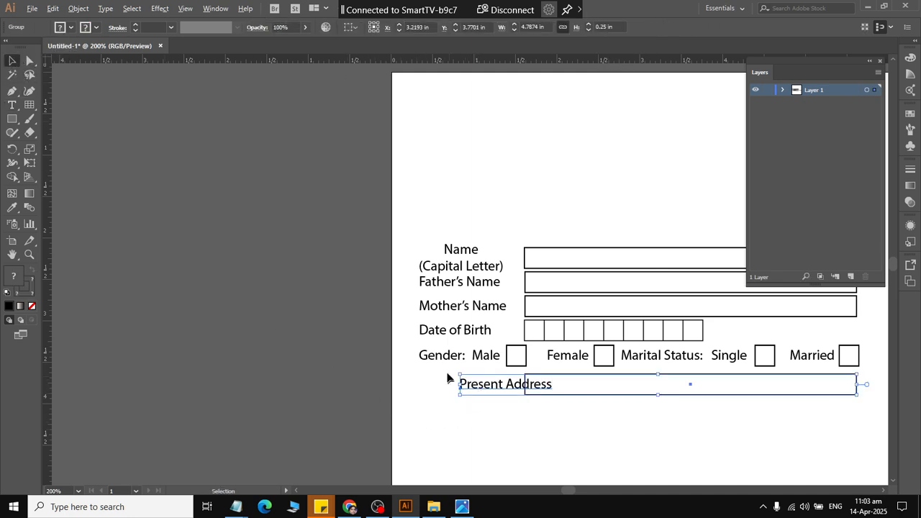
{"action": "left_click", "coordinate": [441, 362], "text": "shift"}
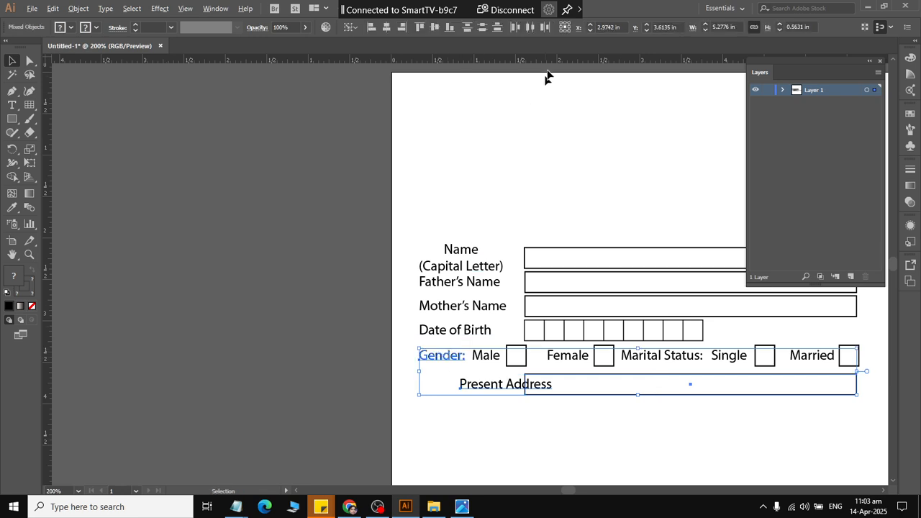
{"action": "left_click", "coordinate": [371, 27]}
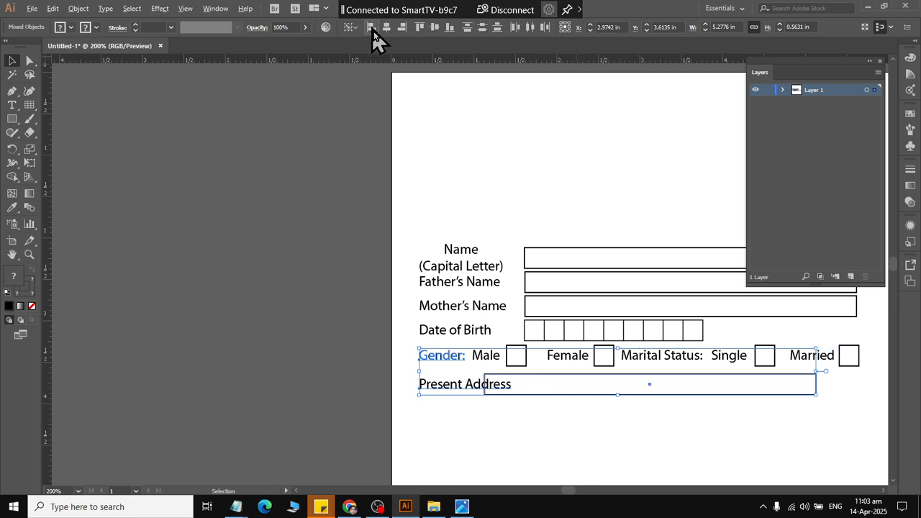
{"action": "left_click", "coordinate": [486, 424]}
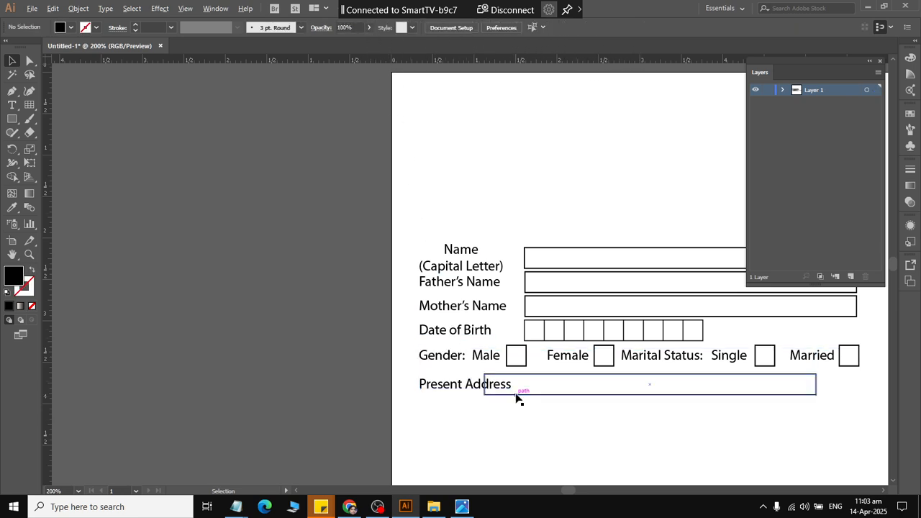
Ungroup the "Present Address" row and move its box right until its left edge lines up with the boxes above.
{"action": "right_click", "coordinate": [515, 395]}
{"action": "left_click", "coordinate": [557, 288]}
{"action": "left_click", "coordinate": [549, 382]}
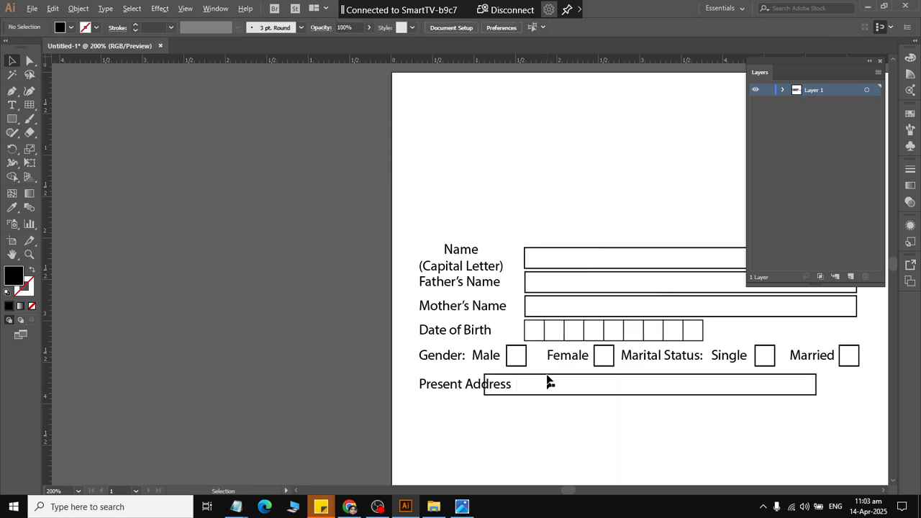
{"action": "left_click", "coordinate": [528, 313]}
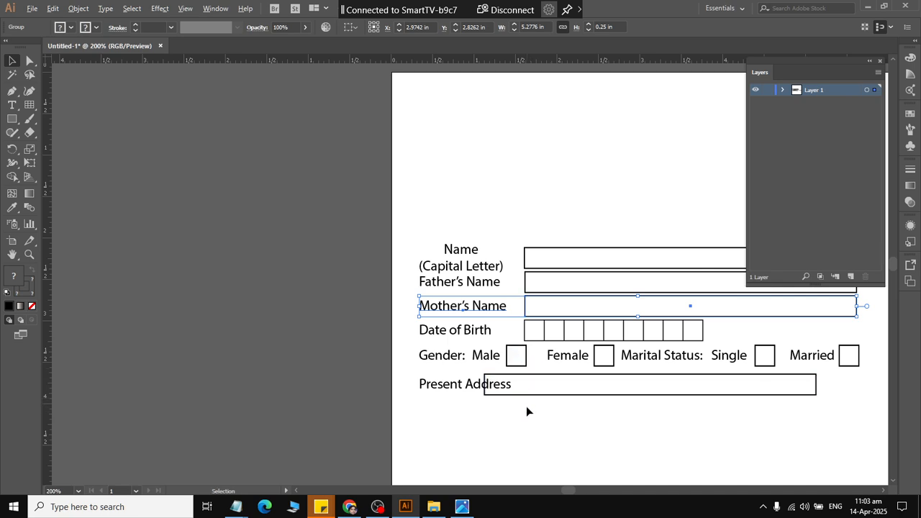
{"action": "left_click", "coordinate": [532, 395]}
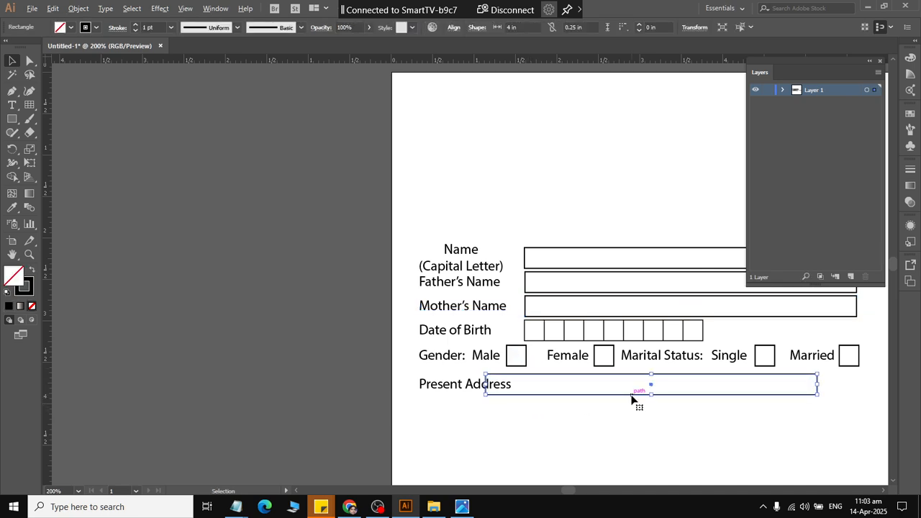
{"action": "key", "text": "Right"}
{"action": "key", "text": "Right"}
{"action": "key", "text": "Right"}
{"action": "key", "text": "Right"}
{"action": "key", "text": "Right"}
{"action": "key", "text": "Right"}
{"action": "key", "text": "Right"}
{"action": "key", "text": "Right"}
{"action": "key", "text": "Right"}
{"action": "key", "text": "Right"}
{"action": "key", "text": "Right"}
{"action": "key", "text": "Right"}
{"action": "key", "text": "Right"}
{"action": "key", "text": "Right"}
{"action": "key", "text": "Right"}
{"action": "key", "text": "Right"}
{"action": "key", "text": "Right"}
{"action": "key", "text": "Right"}
{"action": "key", "text": "Right"}
{"action": "key", "text": "Right"}
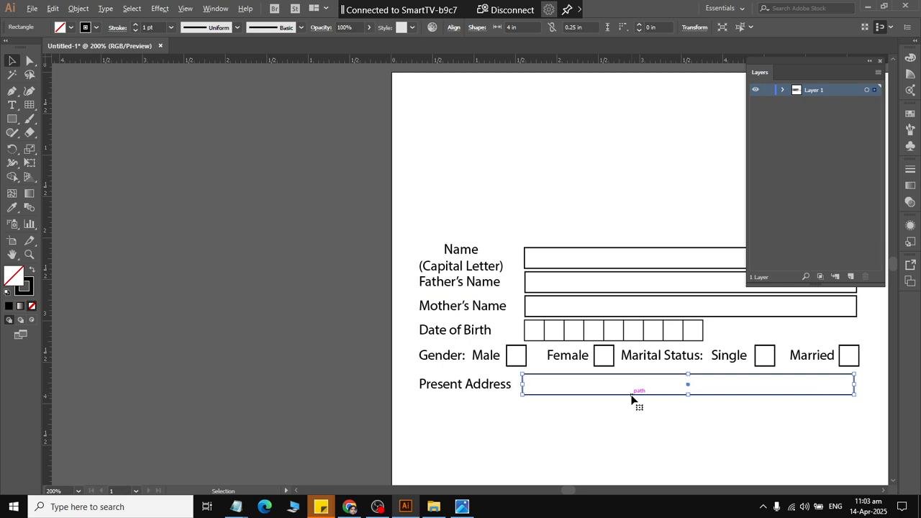
{"action": "key", "text": "Right"}
{"action": "left_click", "coordinate": [583, 429]}
Ungroup the "Mother's Name" row and align the left edge of the "Present Address" box with the "Mother's Name" box.
{"action": "right_click", "coordinate": [525, 307]}
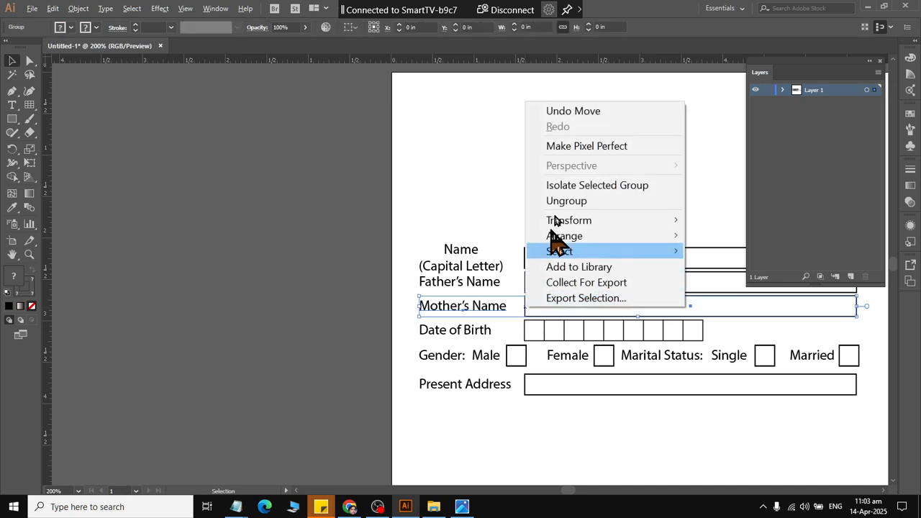
{"action": "left_click", "coordinate": [567, 202]}
{"action": "left_click", "coordinate": [526, 309]}
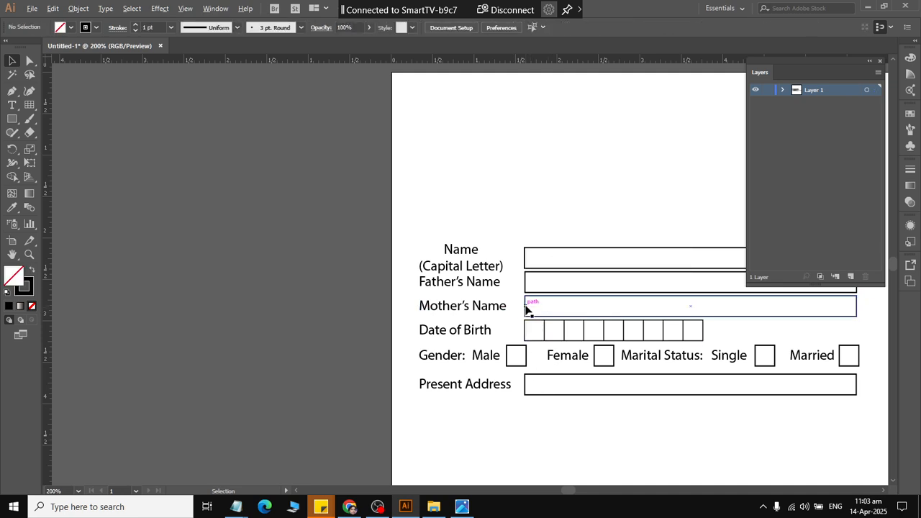
{"action": "left_click", "coordinate": [528, 389], "text": "shift"}
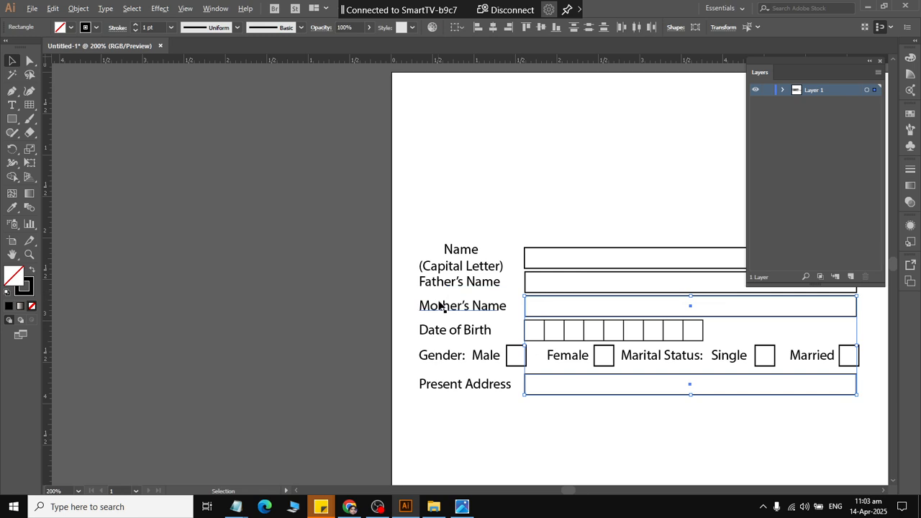
{"action": "left_click", "coordinate": [527, 387]}
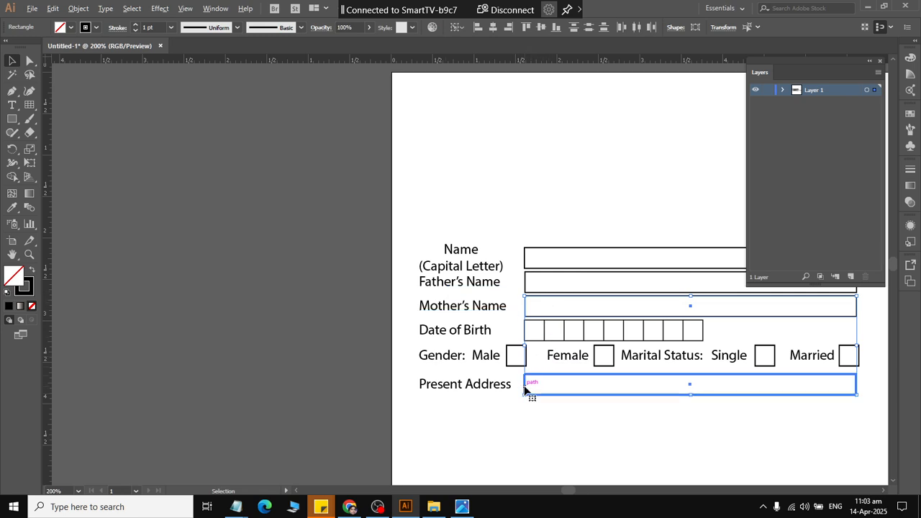
{"action": "left_click", "coordinate": [526, 309]}
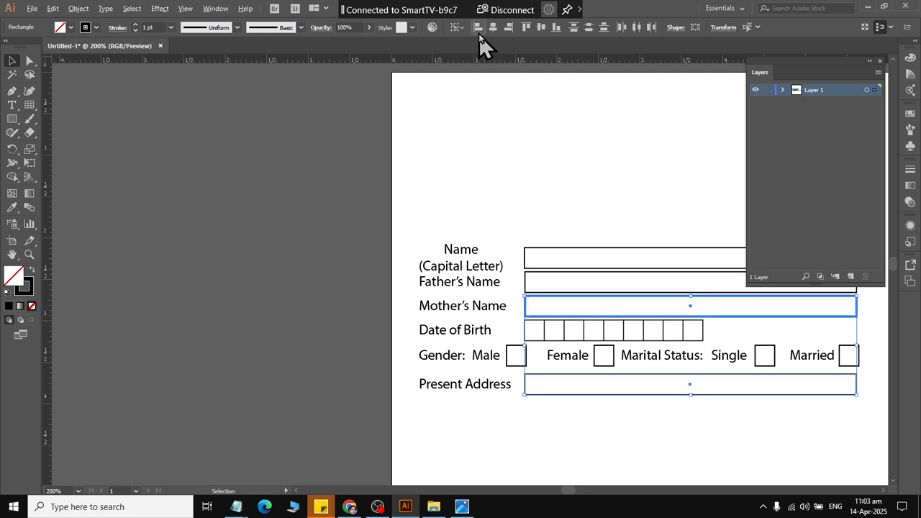
{"action": "left_click", "coordinate": [540, 430]}
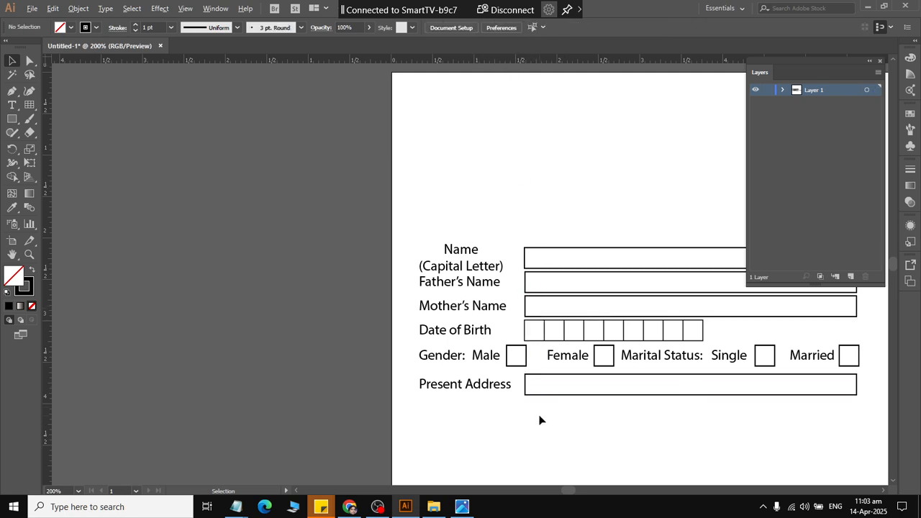
Examine the rows and columns of the "Academic Record" table in the sample admission form image.
{"action": "scroll", "coordinate": [538, 420], "scroll_direction": "down", "scroll_amount": 2}
{"action": "scroll", "coordinate": [702, 406], "scroll_direction": "up", "scroll_amount": 2}
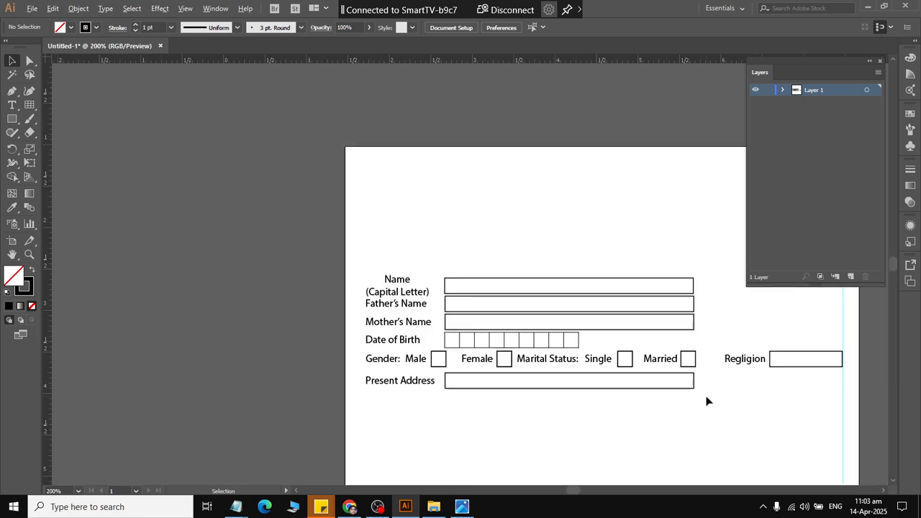
{"action": "key", "text": "alt+Tab"}
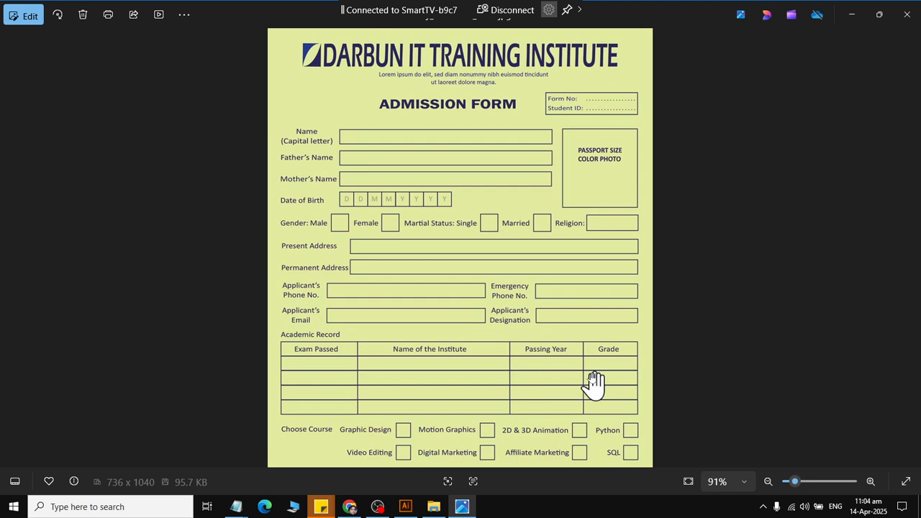
{"action": "key", "text": "alt+Tab"}
{"action": "key", "text": "alt+Tab"}
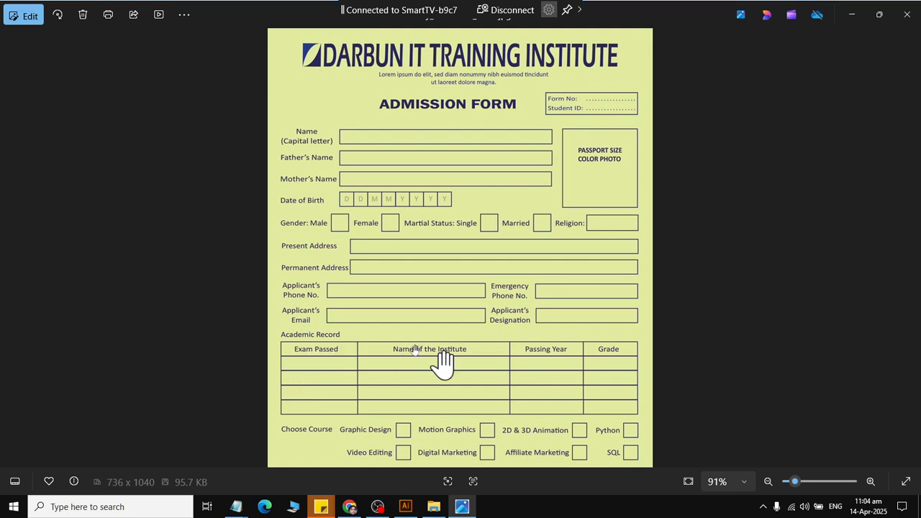
{"action": "key", "text": "alt+Tab"}
Start a rectangular grid below the "Present Address" row with 5 horizontal and 4 vertical dividers, checking the sample form's table.
{"action": "left_click", "coordinate": [33, 106]}
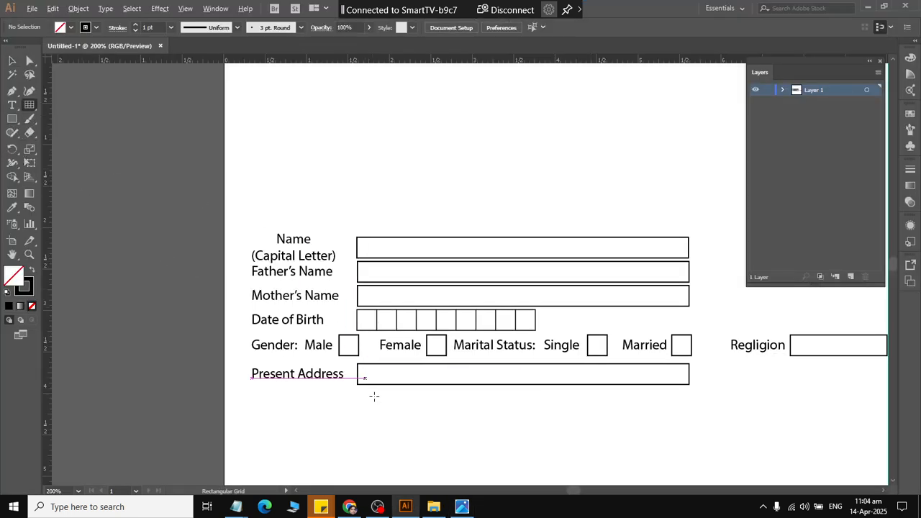
{"action": "scroll", "coordinate": [369, 395], "scroll_direction": "down", "scroll_amount": 1}
{"action": "left_click", "coordinate": [350, 405]}
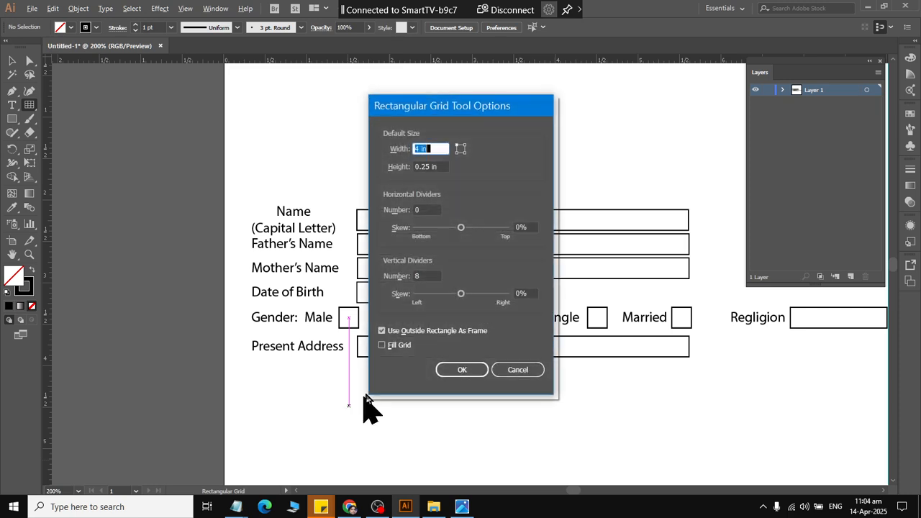
{"action": "left_click", "coordinate": [425, 210]}
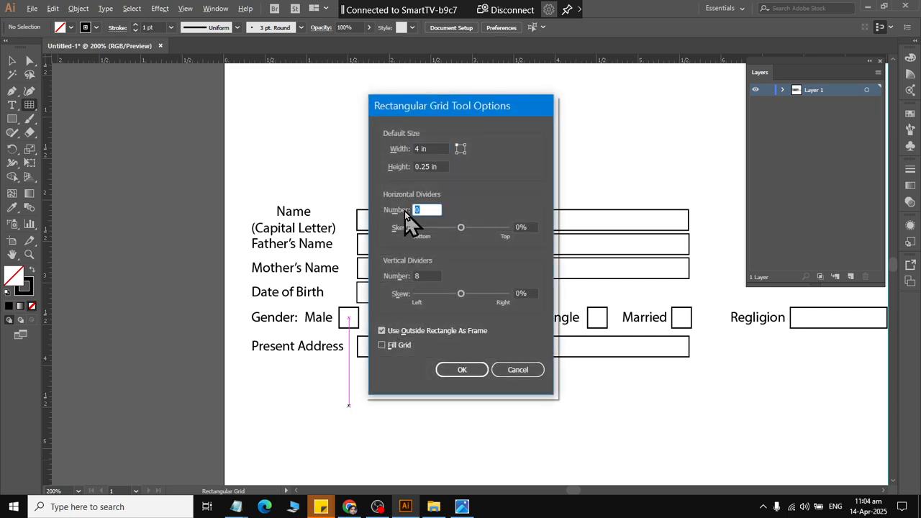
{"action": "key", "text": "alt+Tab"}
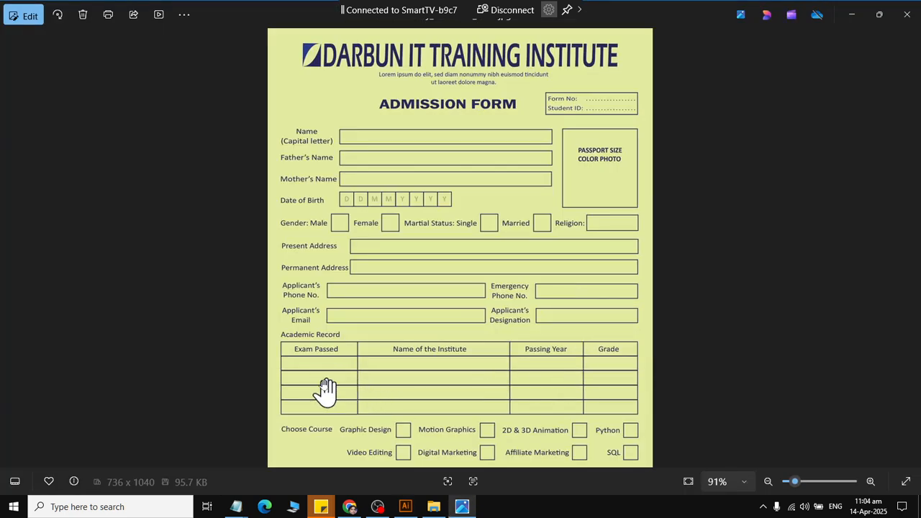
{"action": "key", "text": "alt+Tab"}
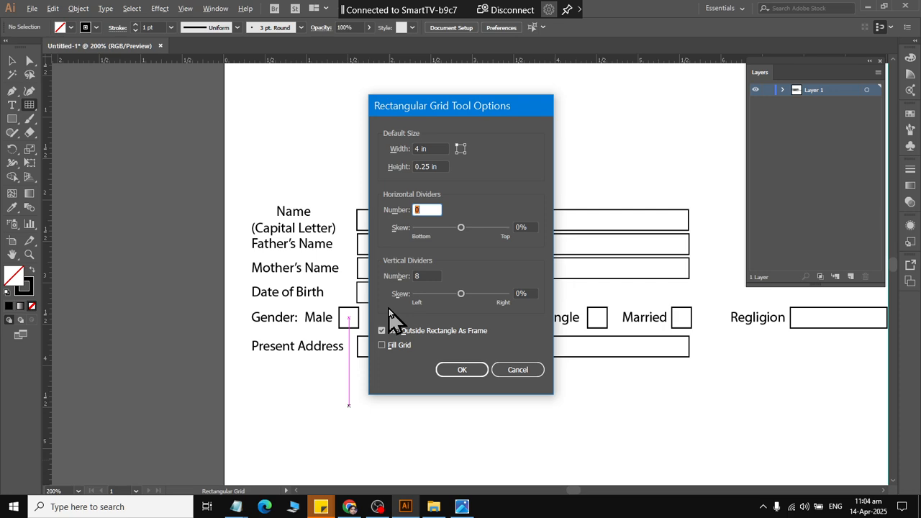
{"action": "key", "text": "Tab"}
{"action": "key", "text": "Tab"}
{"action": "key", "text": "alt+Tab"}
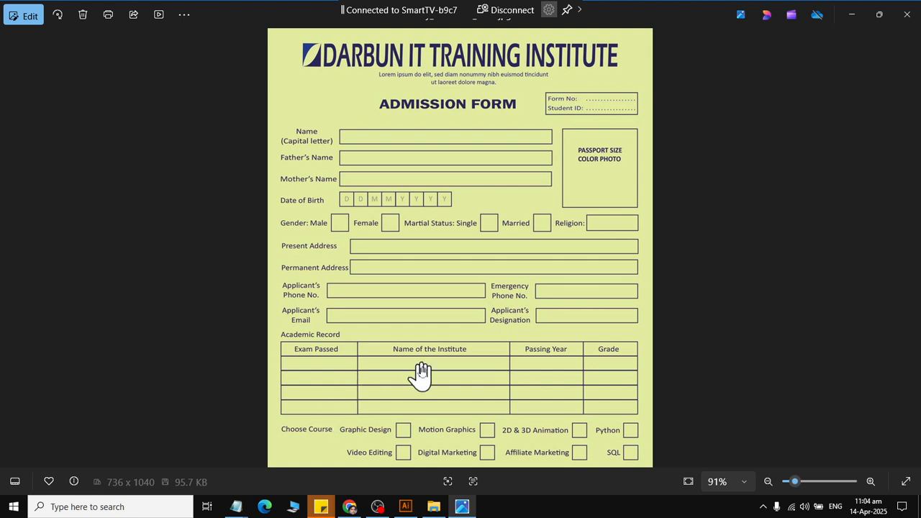
{"action": "key", "text": "alt+Tab"}
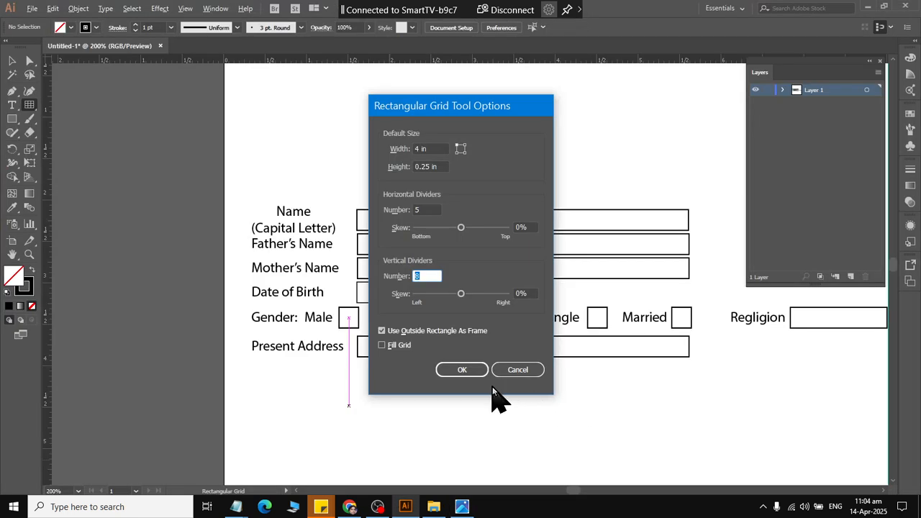
{"action": "type", "text": "4"}
Set the grid width to 8 in, keep the 0.25 in height, and create the grid.
{"action": "triple_click", "coordinate": [426, 148]}
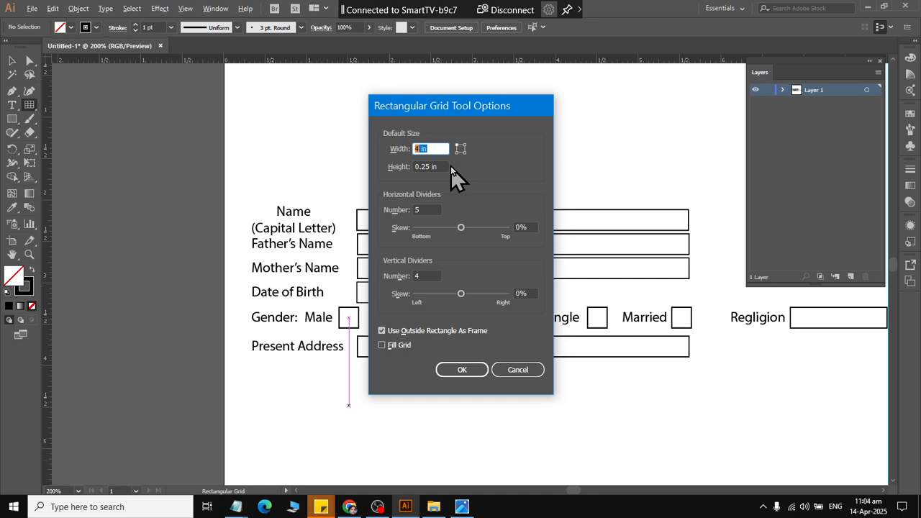
{"action": "type", "text": "8"}
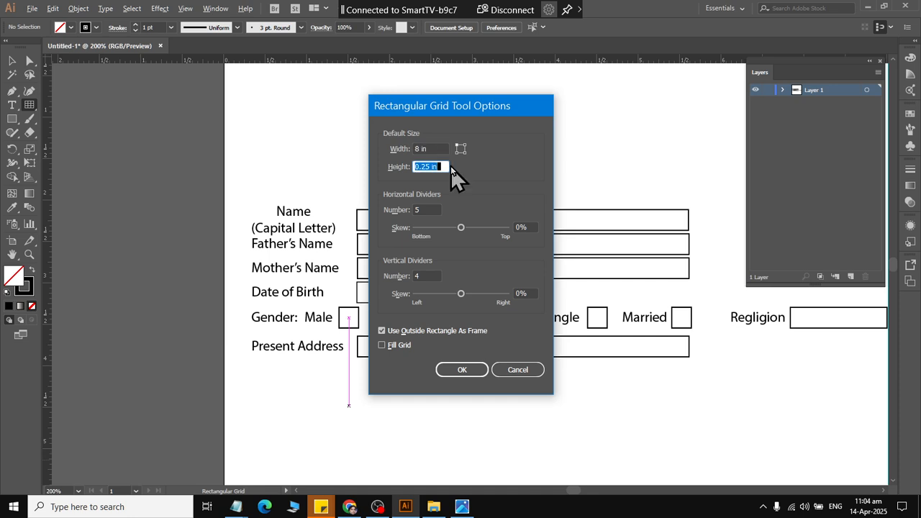
{"action": "key", "text": "alt+Tab"}
{"action": "key", "text": "alt+Tab"}
{"action": "left_click", "coordinate": [454, 368]}
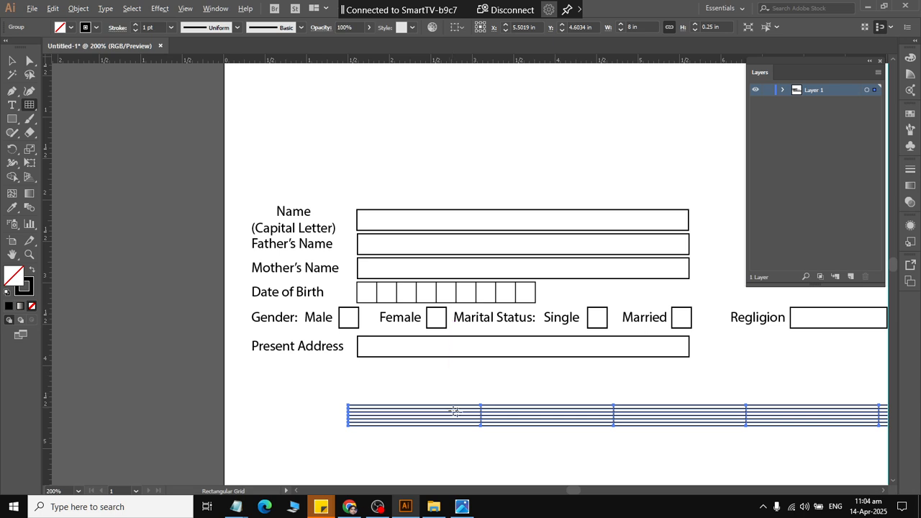
Delete the 0.25 in high grid and create it again with a height of 1 in.
{"action": "key", "text": "Delete"}
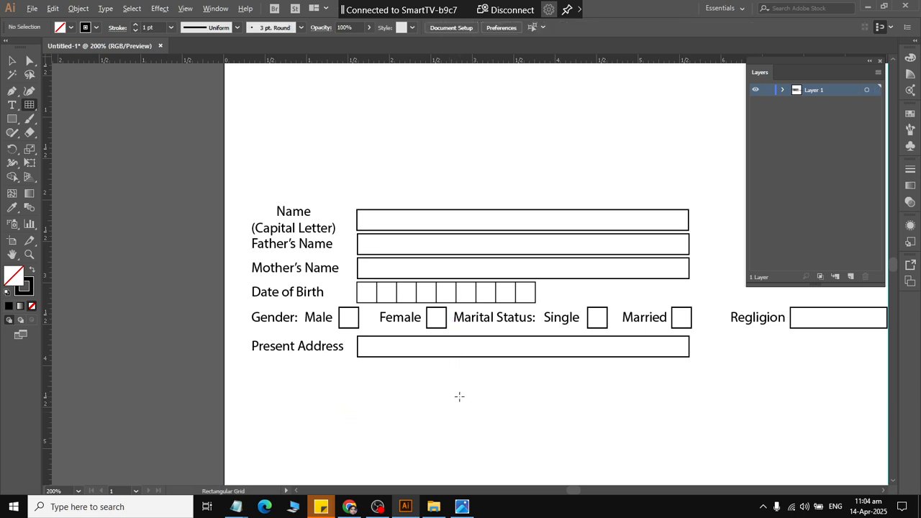
{"action": "left_click", "coordinate": [459, 397]}
{"action": "key", "text": "Tab"}
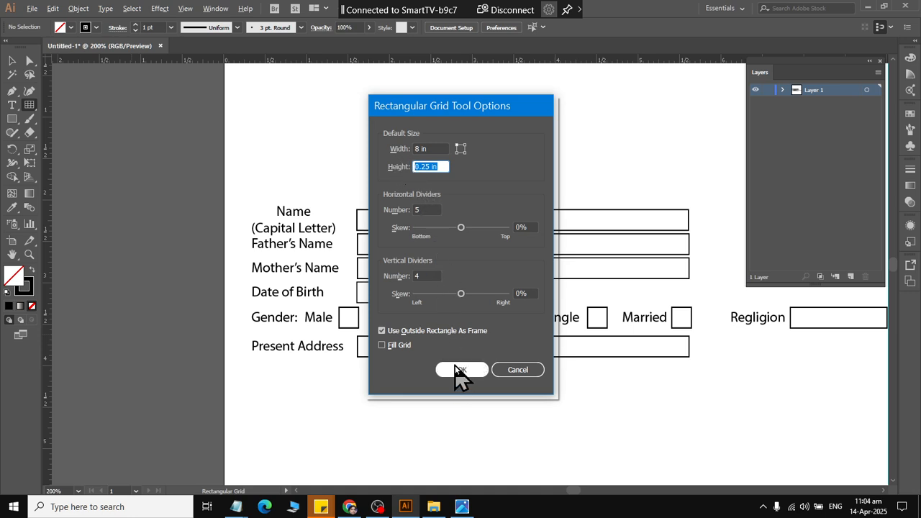
{"action": "type", "text": "1"}
{"action": "left_click", "coordinate": [456, 370]}
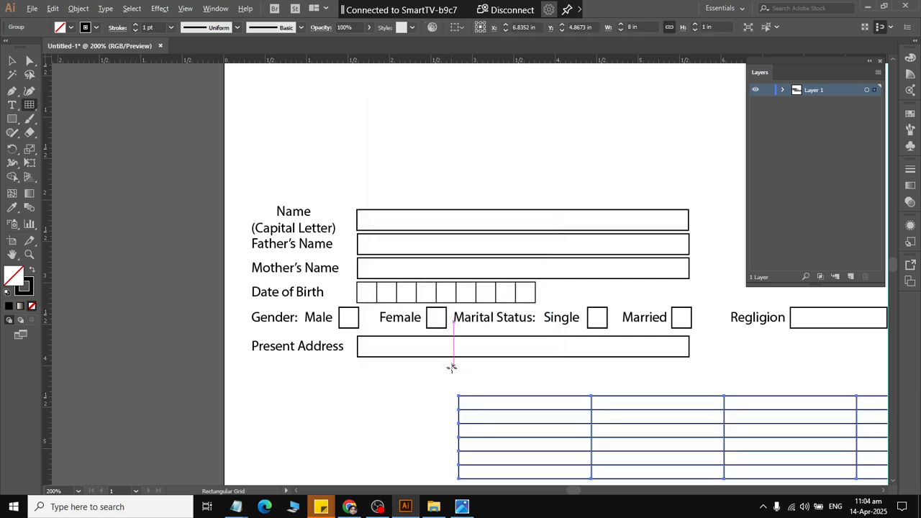
Move the grid directly under the "Present Address" row, with its left edge lined up with the row labels.
{"action": "left_click", "coordinate": [10, 62]}
{"action": "scroll", "coordinate": [424, 320], "scroll_direction": "down", "scroll_amount": 4}
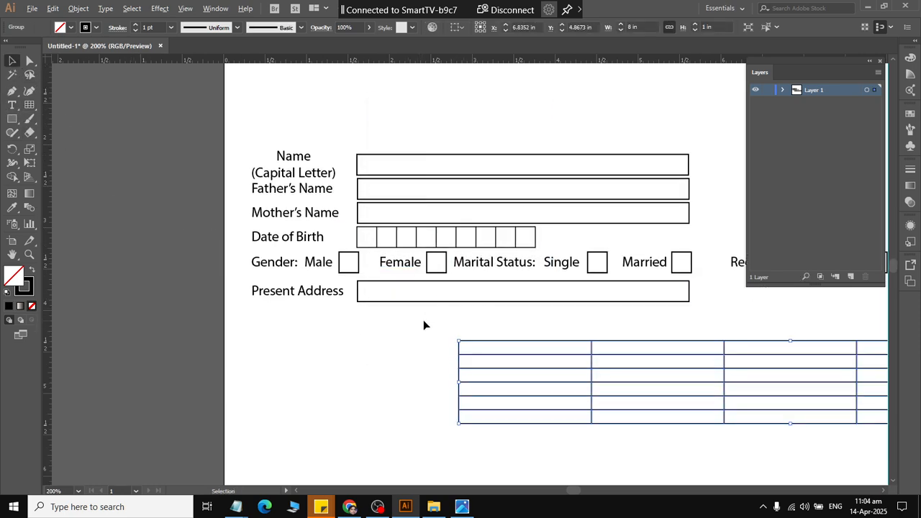
{"action": "scroll", "coordinate": [495, 314], "scroll_direction": "right", "scroll_amount": 2}
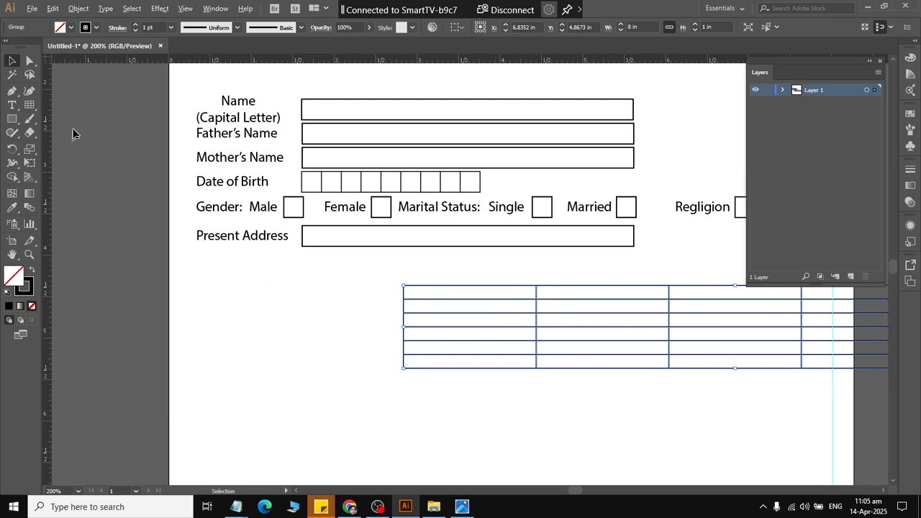
{"action": "left_click_drag", "start_coordinate": [452, 288], "coordinate": [246, 254]}
{"action": "left_click", "coordinate": [367, 387]}
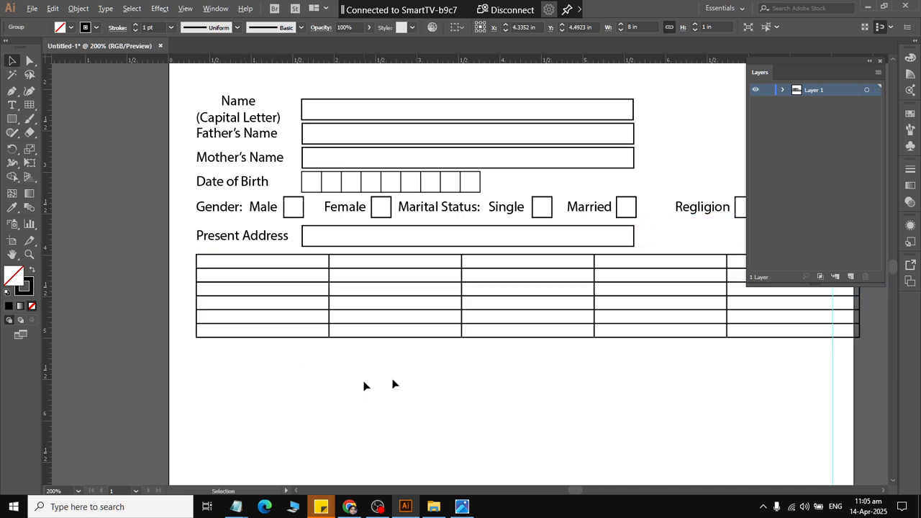
Narrow the grid to about 7.67 in by moving its right edge in to the vertical guide.
{"action": "left_click", "coordinate": [714, 314]}
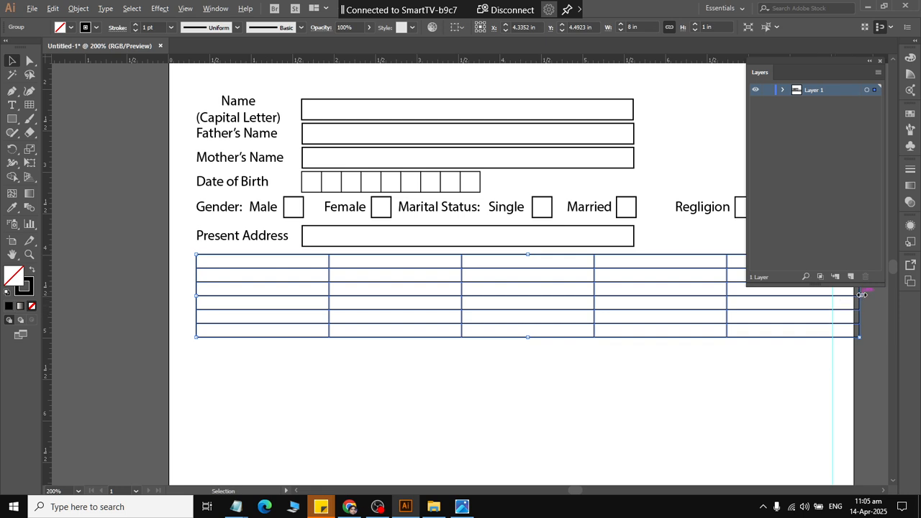
{"action": "left_click_drag", "start_coordinate": [861, 294], "coordinate": [832, 295]}
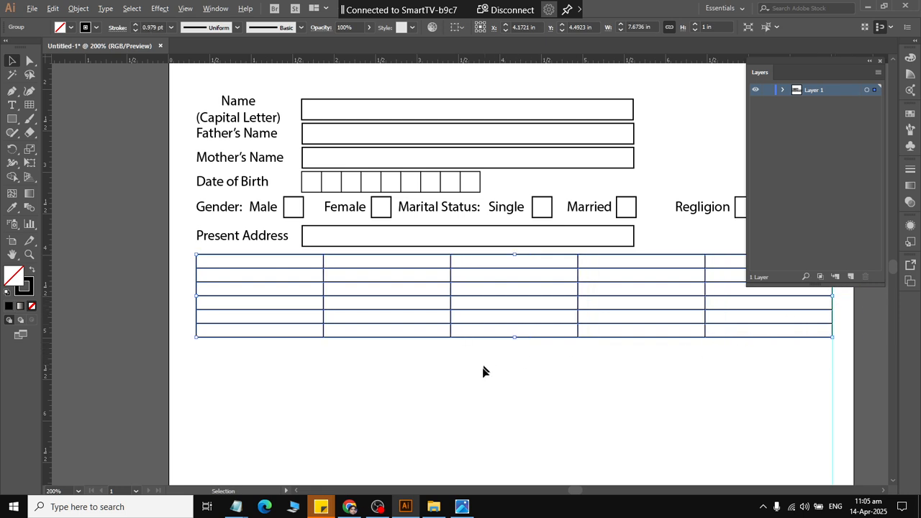
{"action": "left_click", "coordinate": [486, 404]}
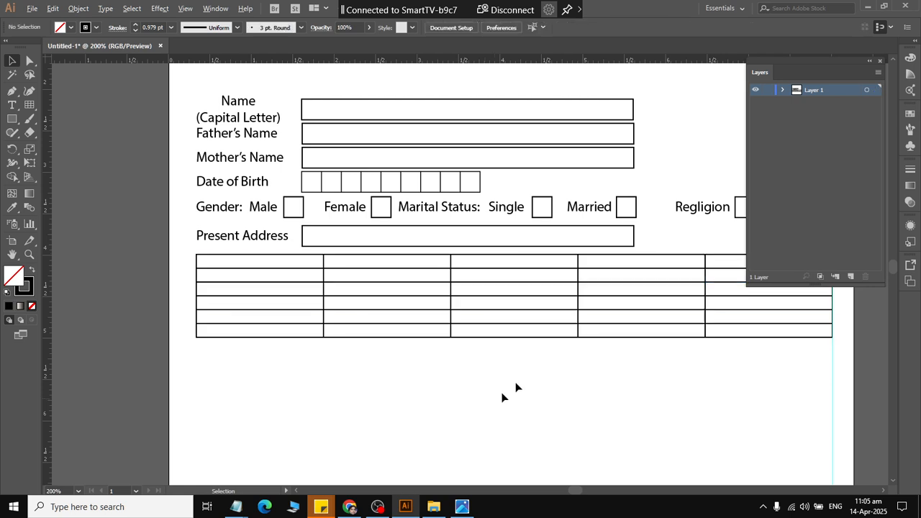
Ungroup the grid and move its third vertical divider right to an X position of about 5.19 in.
{"action": "left_click", "coordinate": [579, 295]}
{"action": "right_click", "coordinate": [578, 295]}
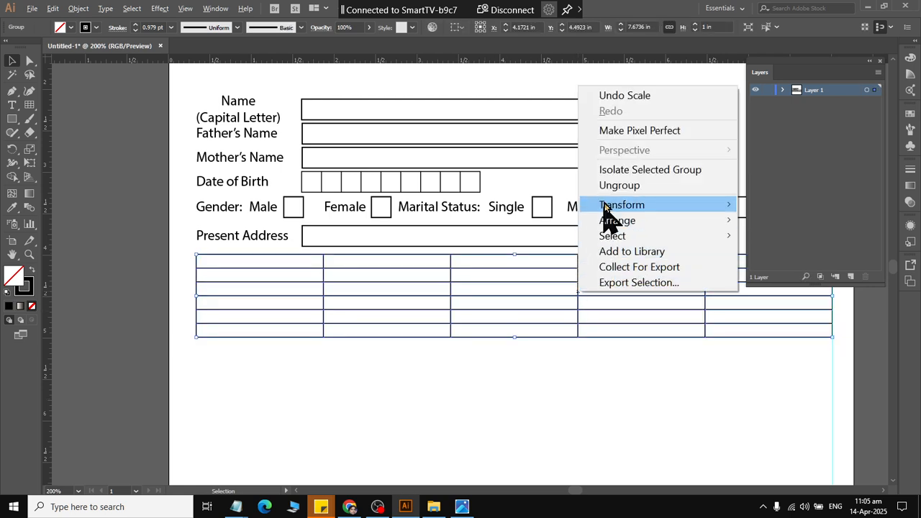
{"action": "left_click", "coordinate": [619, 186]}
{"action": "left_click", "coordinate": [526, 412]}
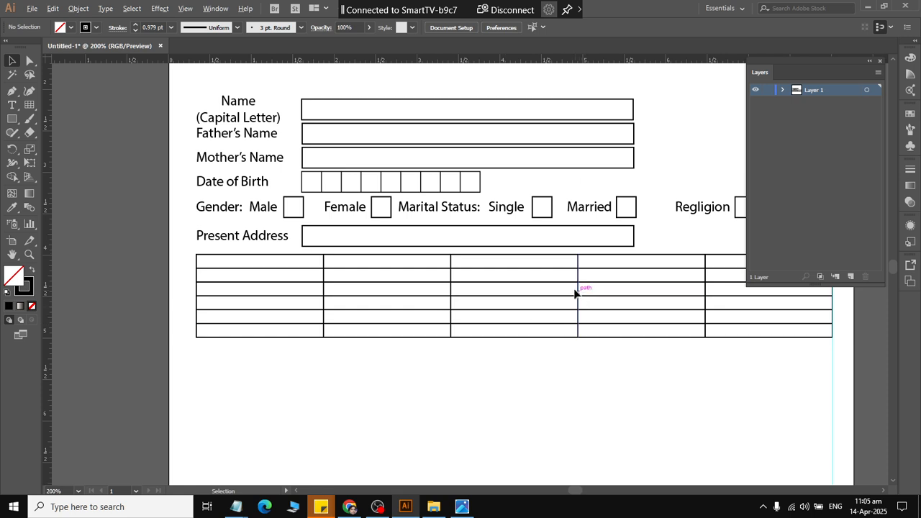
{"action": "left_click_drag", "start_coordinate": [578, 287], "coordinate": [598, 288]}
{"action": "left_click", "coordinate": [512, 388]}
{"action": "key", "text": "ctrl+z"}
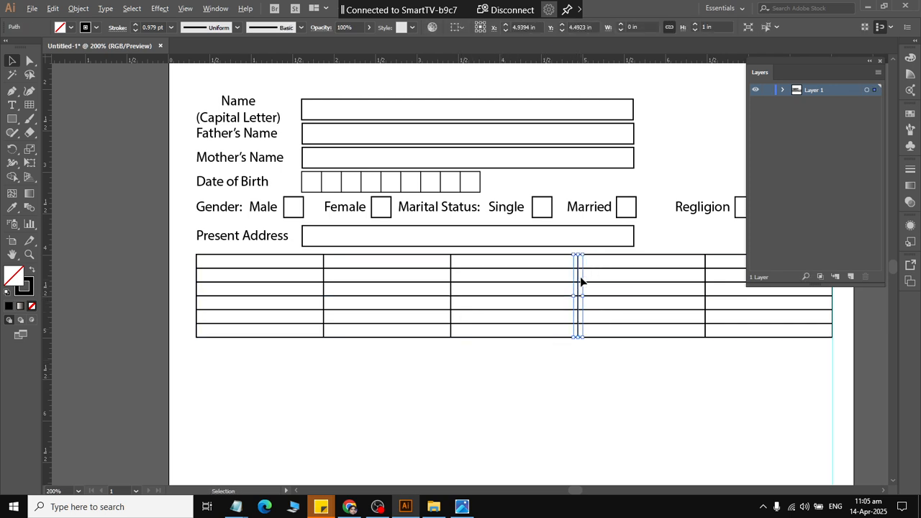
{"action": "key", "text": "ctrl+shift+z"}
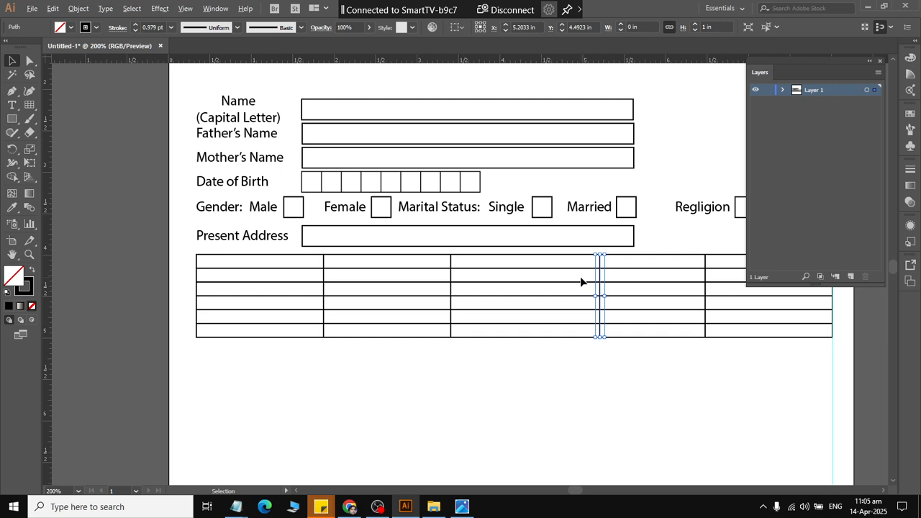
{"action": "key", "text": "Left"}
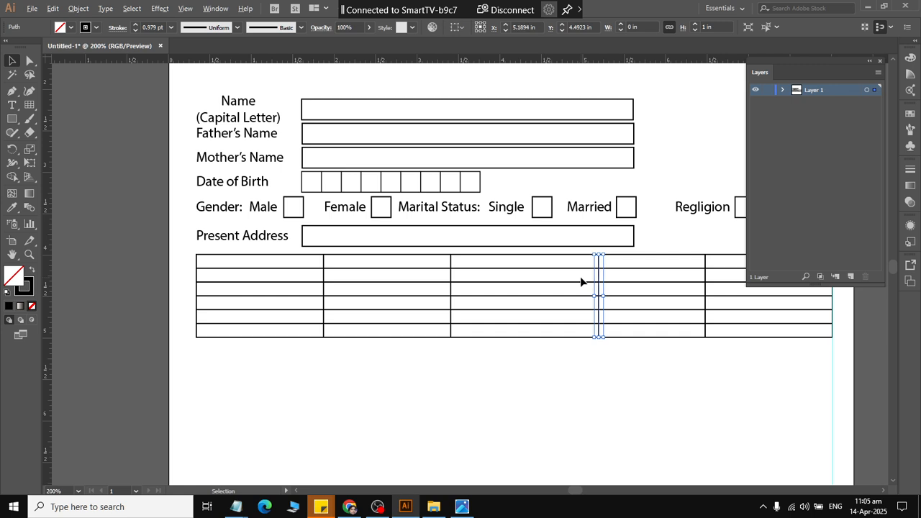
Nudge the grid's second vertical divider left to widen the middle column.
{"action": "left_click", "coordinate": [450, 274]}
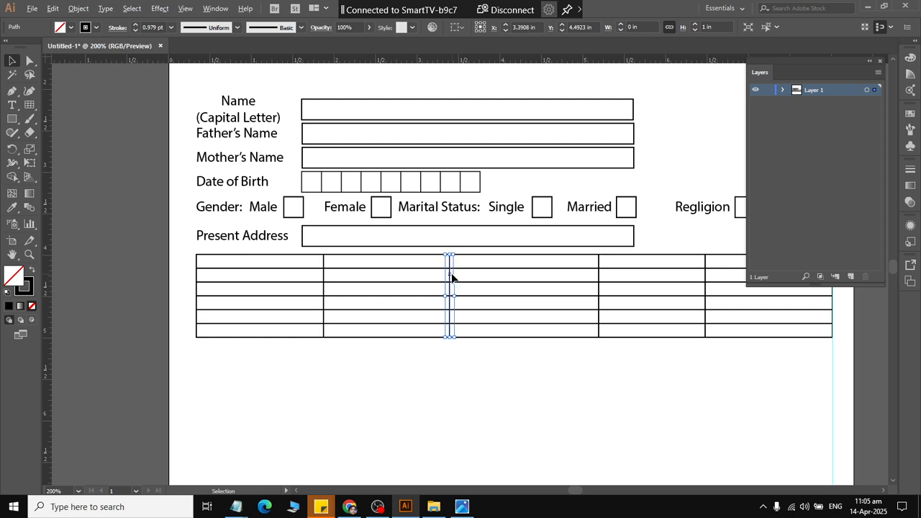
{"action": "key", "text": "Left"}
{"action": "key", "text": "Left"}
{"action": "key", "text": "Left"}
{"action": "key", "text": "Left"}
{"action": "key", "text": "Left"}
{"action": "key", "text": "Left"}
{"action": "key", "text": "Left"}
{"action": "key", "text": "Left"}
{"action": "key", "text": "Left"}
{"action": "key", "text": "Left"}
{"action": "key", "text": "Left"}
{"action": "key", "text": "Left"}
{"action": "key", "text": "Left"}
{"action": "key", "text": "Left"}
{"action": "left_click", "coordinate": [758, 400]}
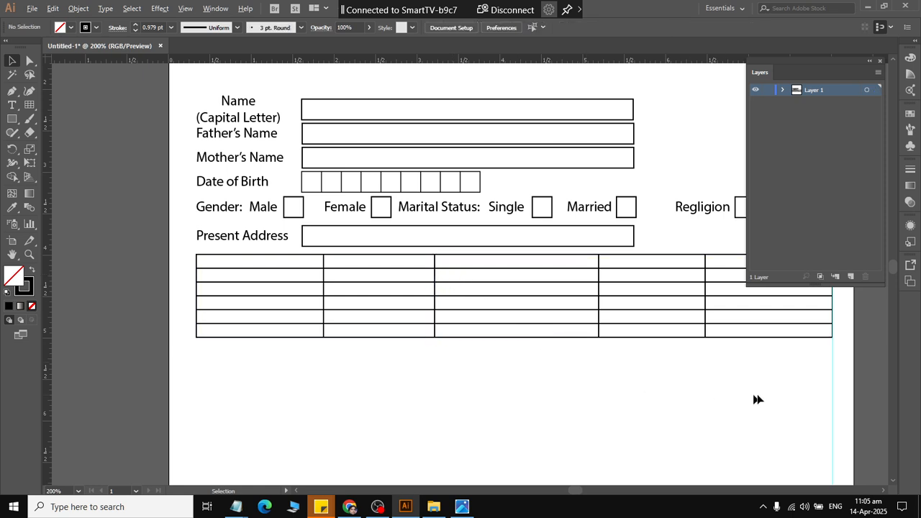
Select all the lines and the frame of the grid and group them.
{"action": "left_click_drag", "start_coordinate": [769, 400], "coordinate": [382, 255]}
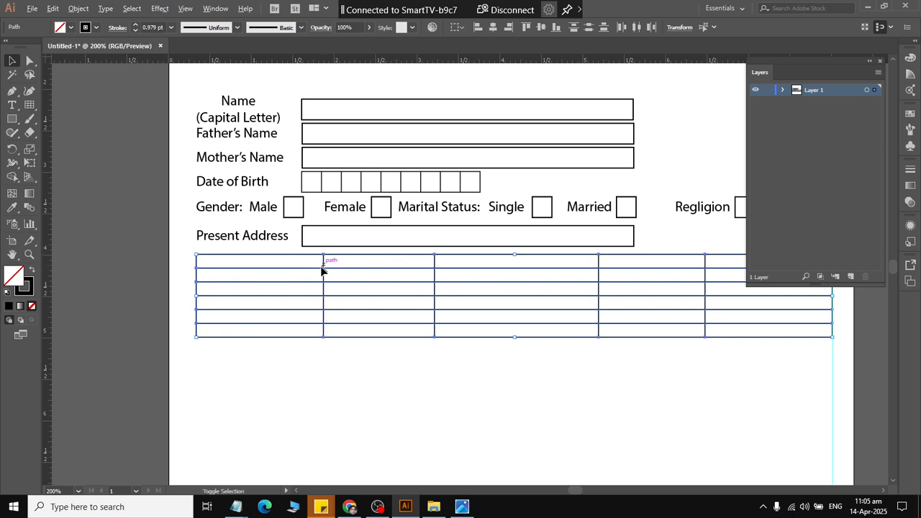
{"action": "right_click", "coordinate": [524, 293]}
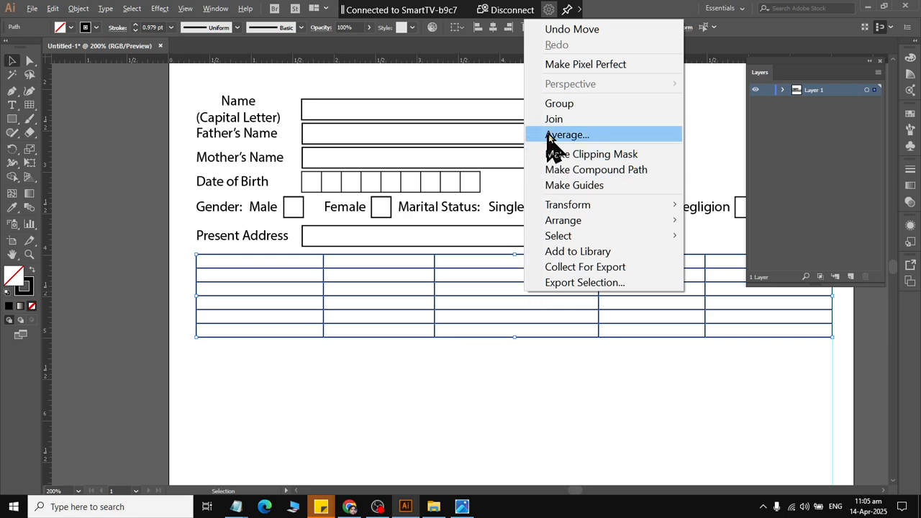
{"action": "left_click", "coordinate": [554, 102]}
{"action": "left_click", "coordinate": [513, 397]}
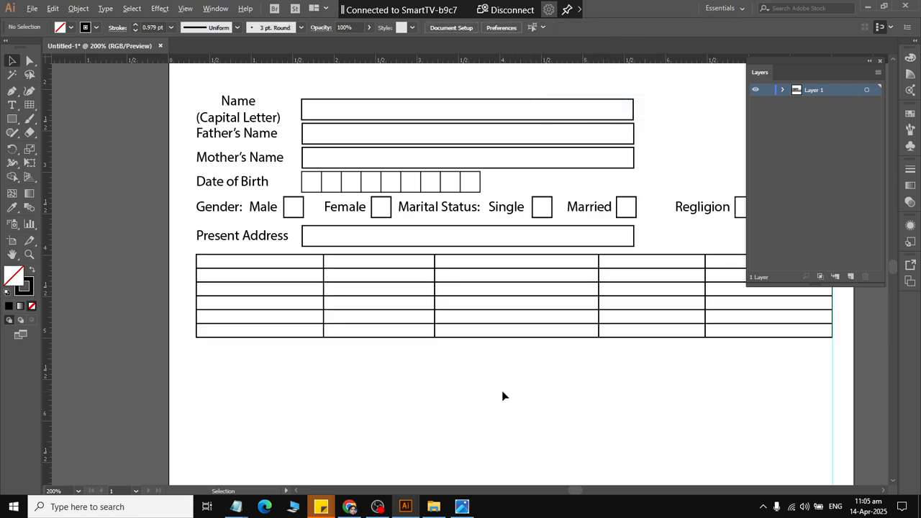
Compare the finished grid with the "Academic Record" table in the sample admission form image.
{"action": "scroll", "coordinate": [523, 320], "scroll_direction": "down", "scroll_amount": 1}
{"action": "scroll", "coordinate": [511, 385], "scroll_direction": "right", "scroll_amount": 2}
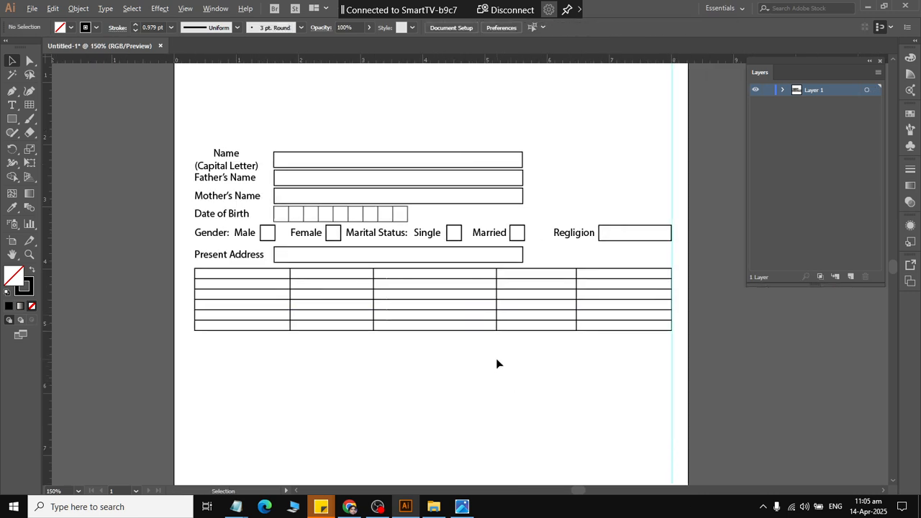
{"action": "key", "text": "alt+Tab"}
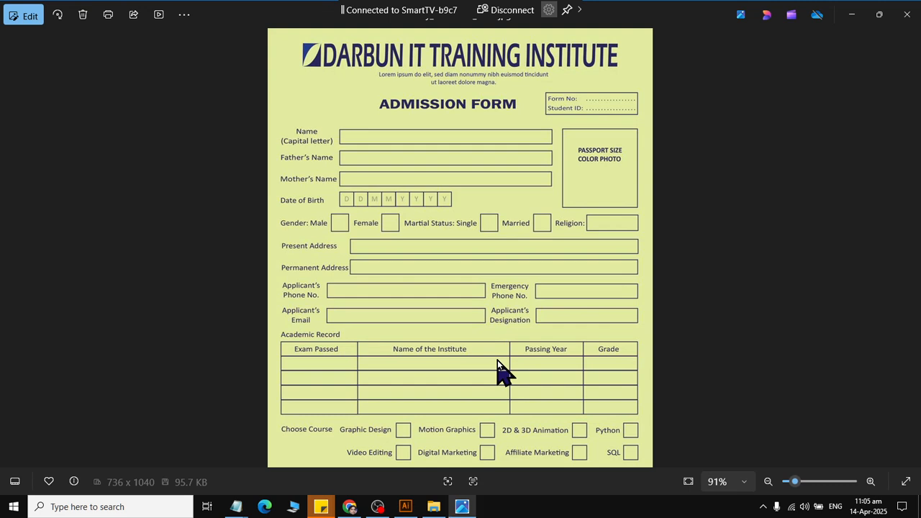